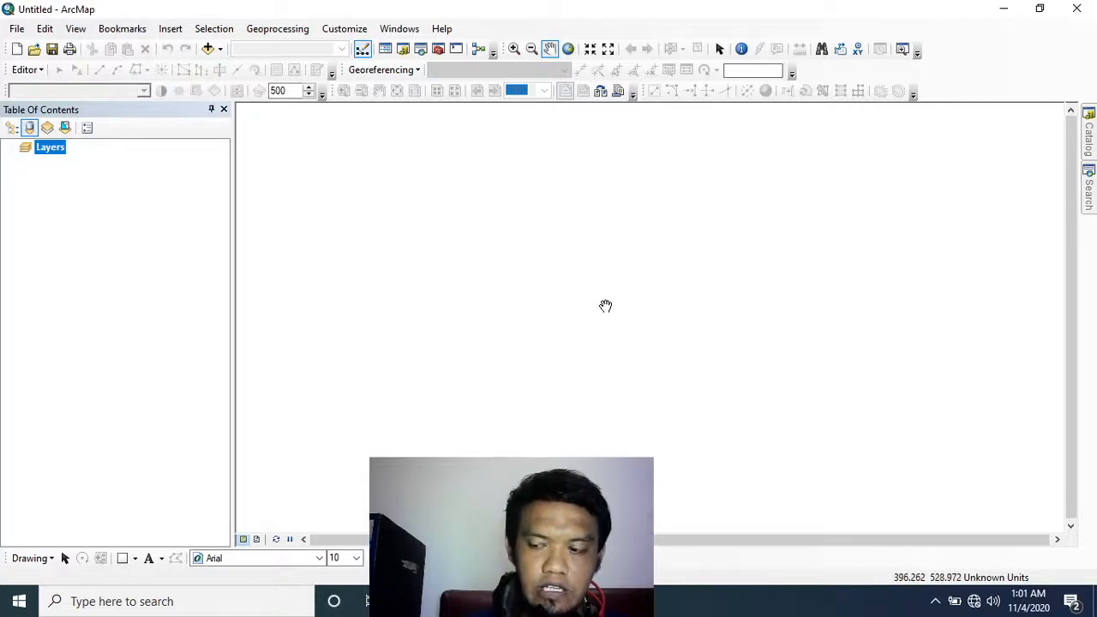
Connect to the folder D:\tes prak sig as a data source for adding layers.
{"action": "left_click", "coordinate": [209, 49]}
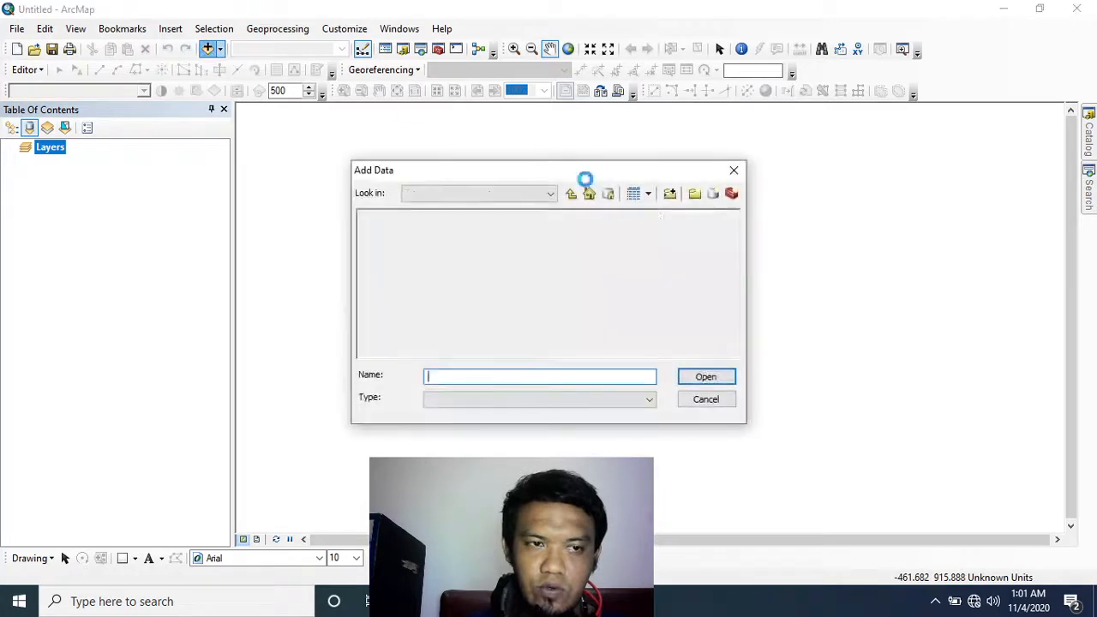
{"action": "left_click", "coordinate": [671, 195]}
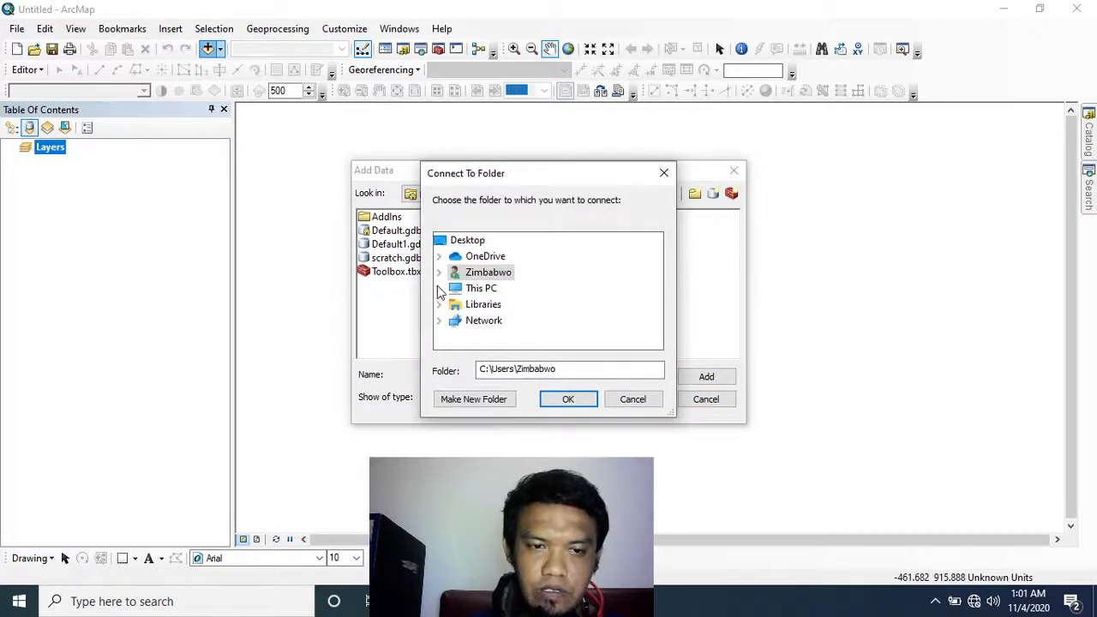
{"action": "left_click", "coordinate": [439, 288]}
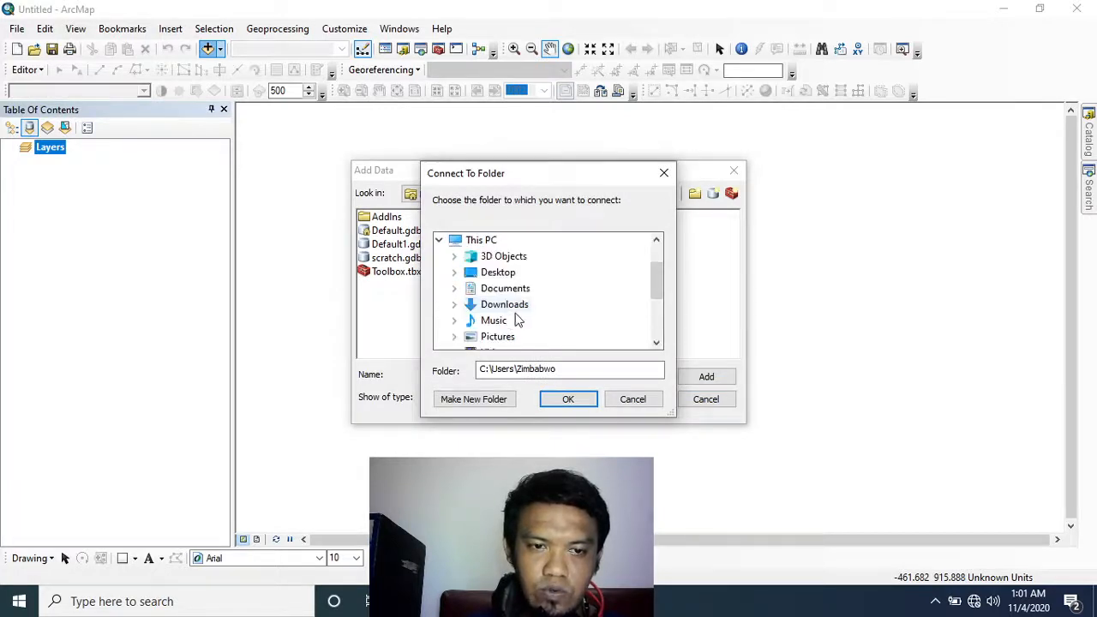
{"action": "scroll", "coordinate": [520, 320], "scroll_direction": "down", "scroll_amount": 3}
{"action": "double_click", "coordinate": [493, 271]}
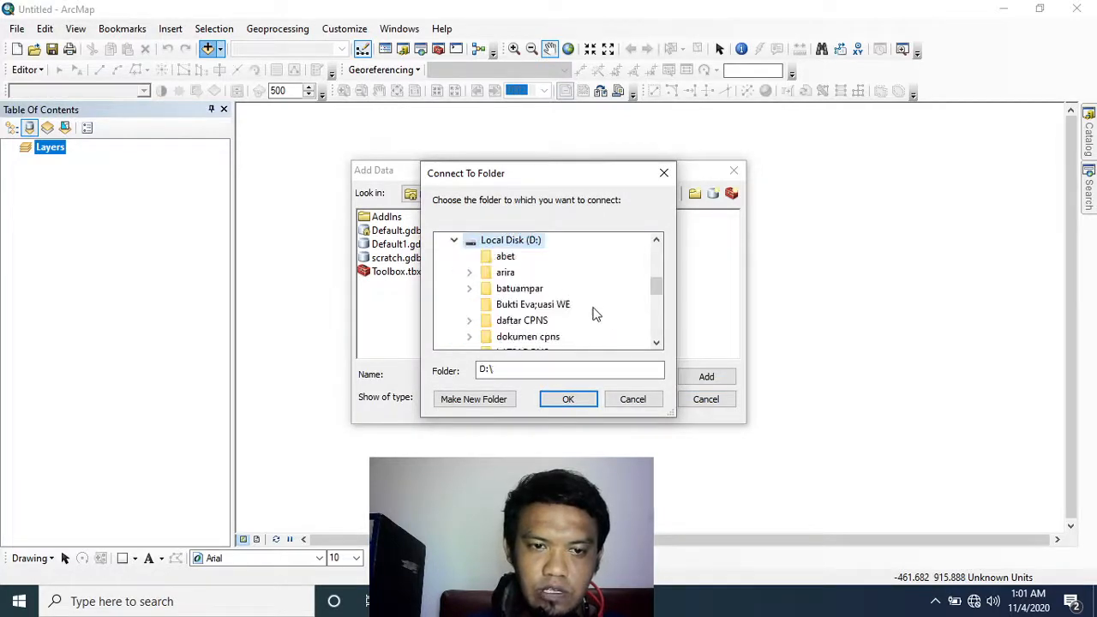
{"action": "scroll", "coordinate": [563, 329], "scroll_direction": "down", "scroll_amount": 3}
{"action": "scroll", "coordinate": [561, 329], "scroll_direction": "down", "scroll_amount": 2}
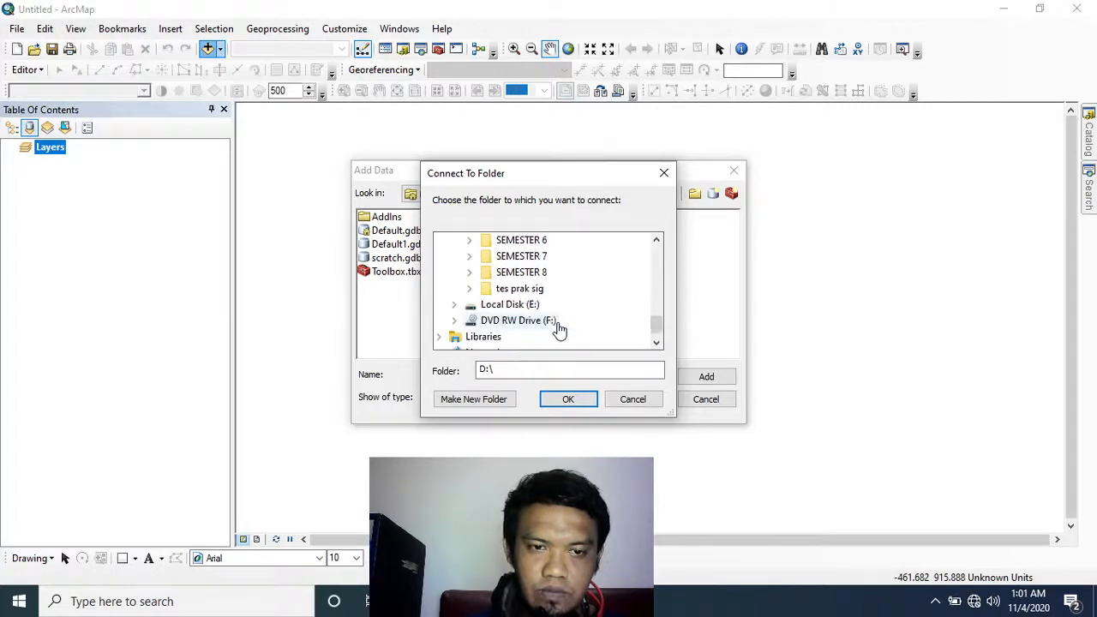
{"action": "double_click", "coordinate": [539, 292]}
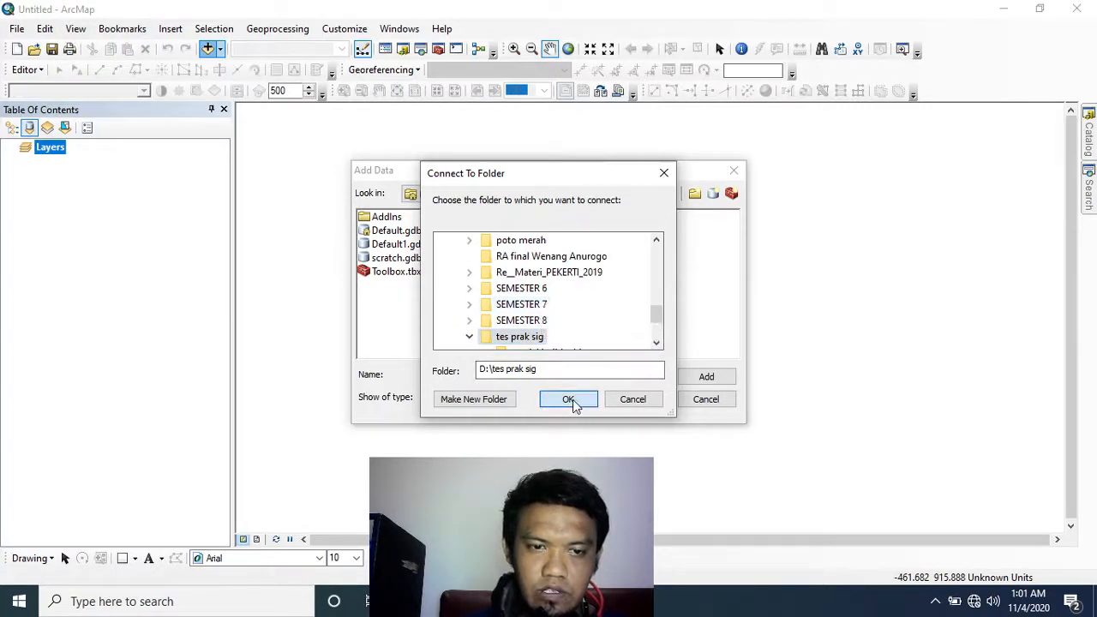
{"action": "left_click", "coordinate": [569, 399]}
Add bentuklahan.shp, kemiringan_lereng.shp and kerawanan_bencana.shp from the model builder binary folder to the map.
{"action": "left_click", "coordinate": [447, 220]}
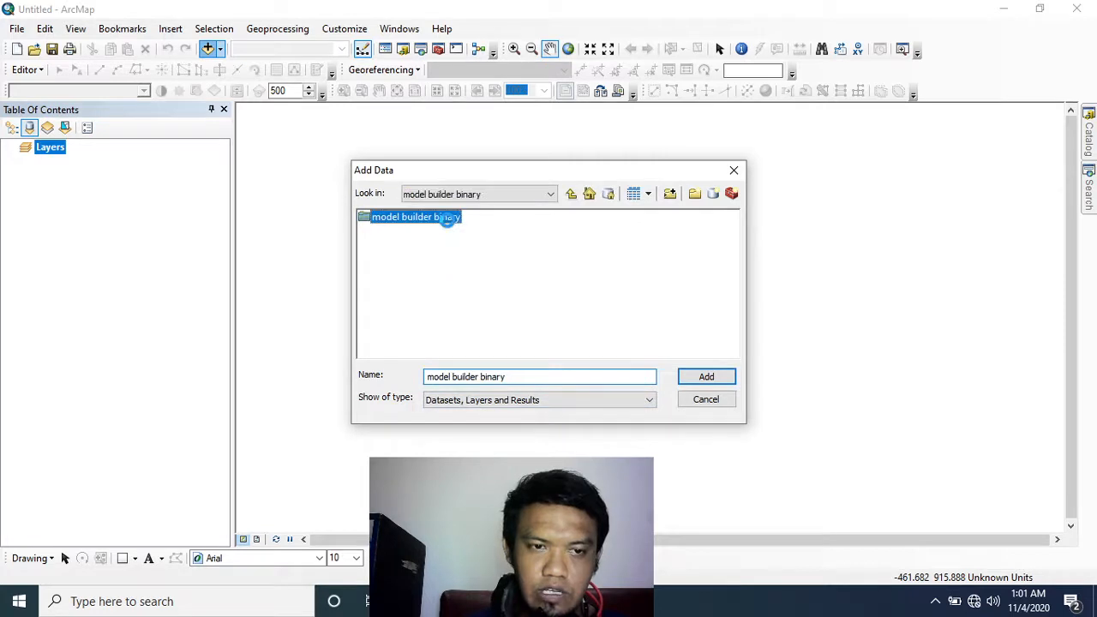
{"action": "double_click", "coordinate": [447, 220]}
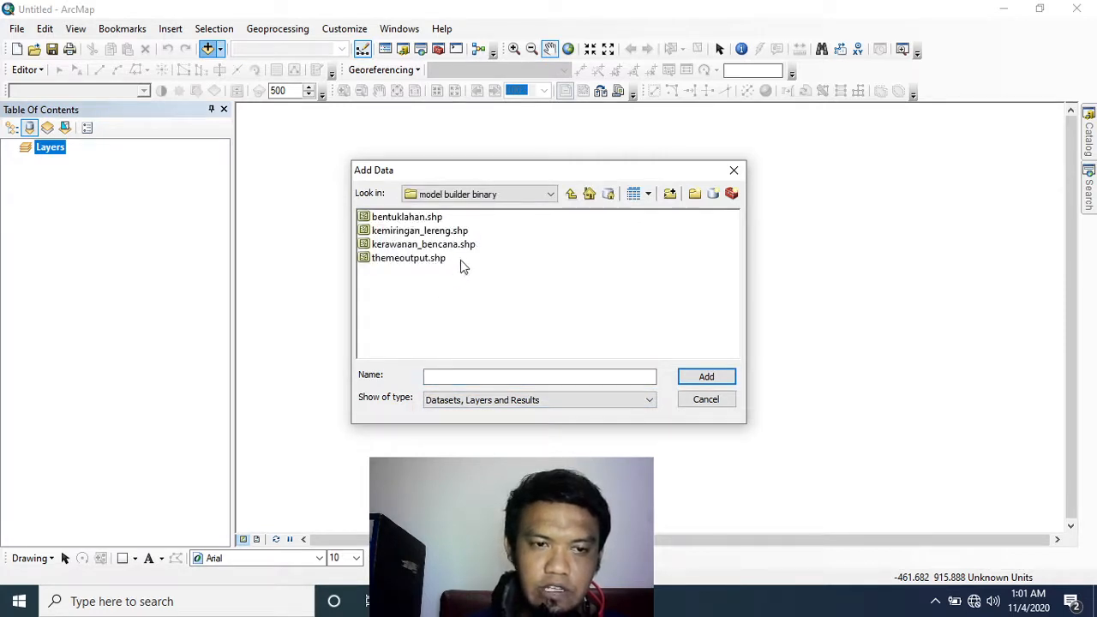
{"action": "left_click_drag", "start_coordinate": [495, 249], "coordinate": [397, 219]}
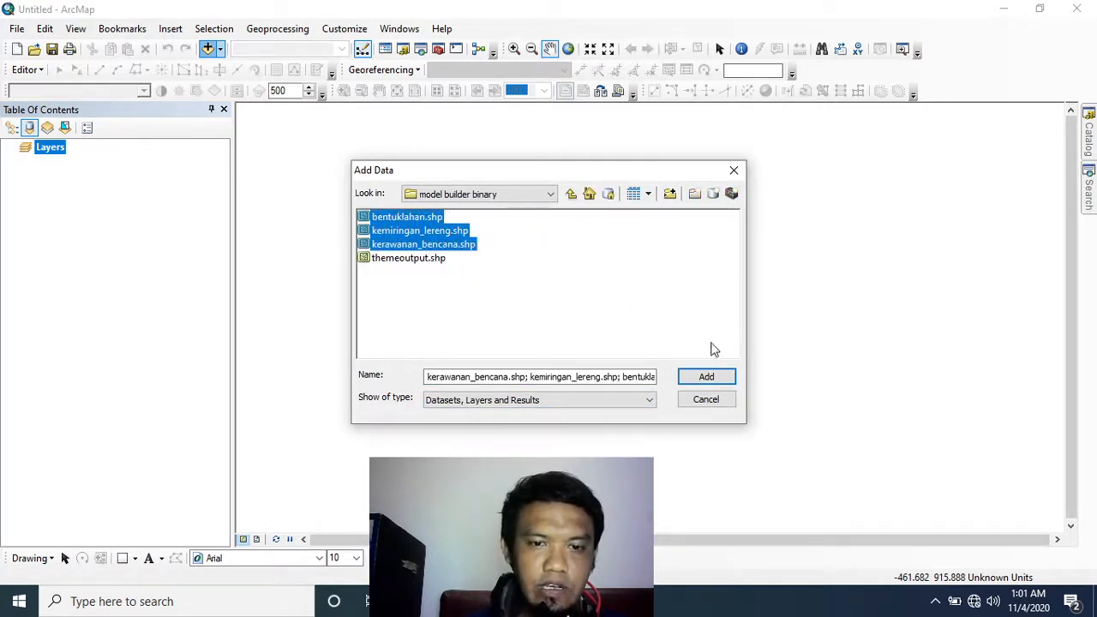
{"action": "left_click", "coordinate": [715, 382]}
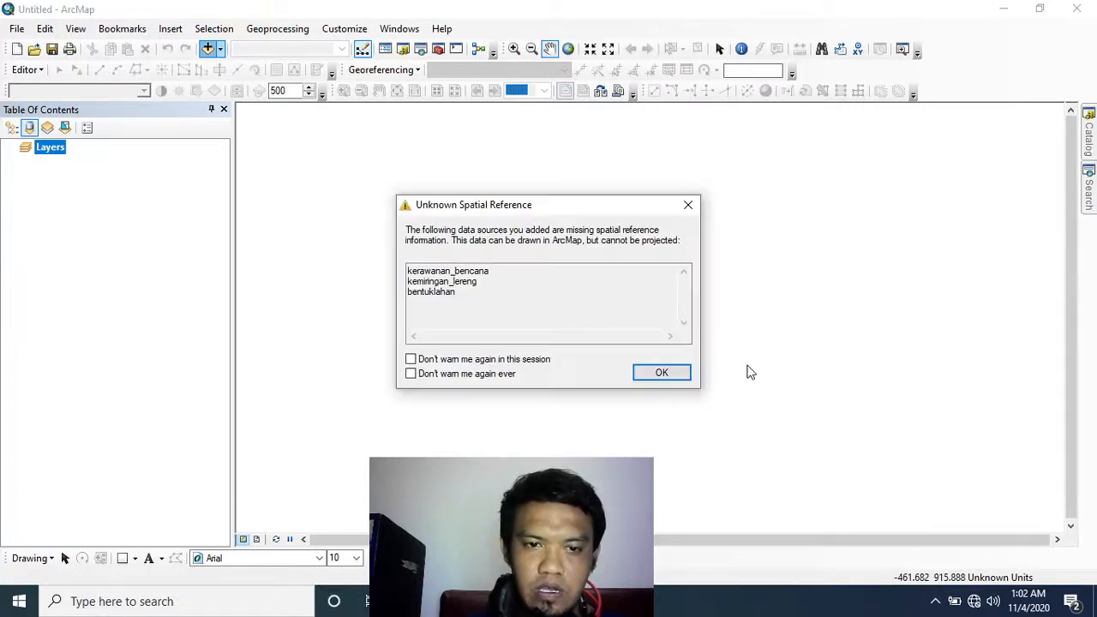
{"action": "left_click", "coordinate": [661, 374]}
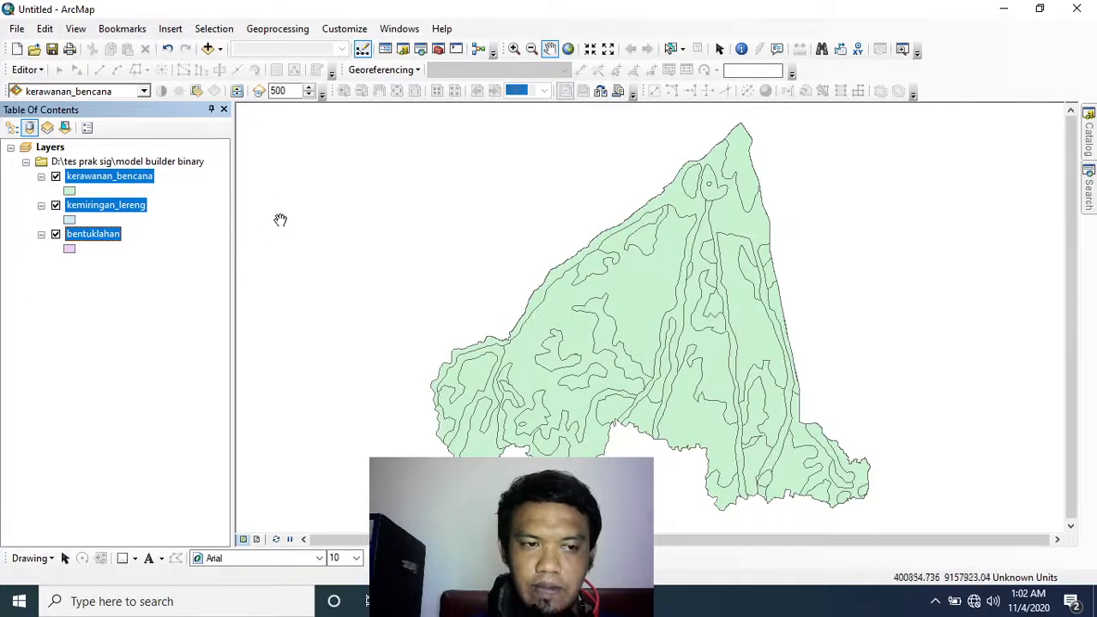
{"action": "left_click", "coordinate": [147, 337]}
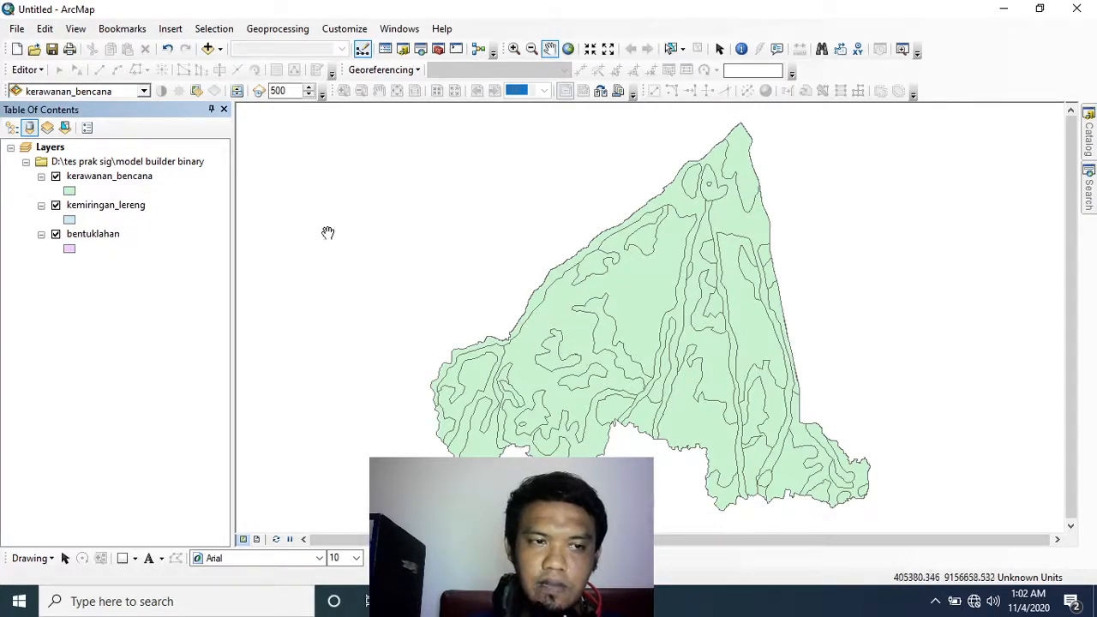
Set both the map units and the display units of the data frame to Meters.
{"action": "left_click", "coordinate": [75, 31]}
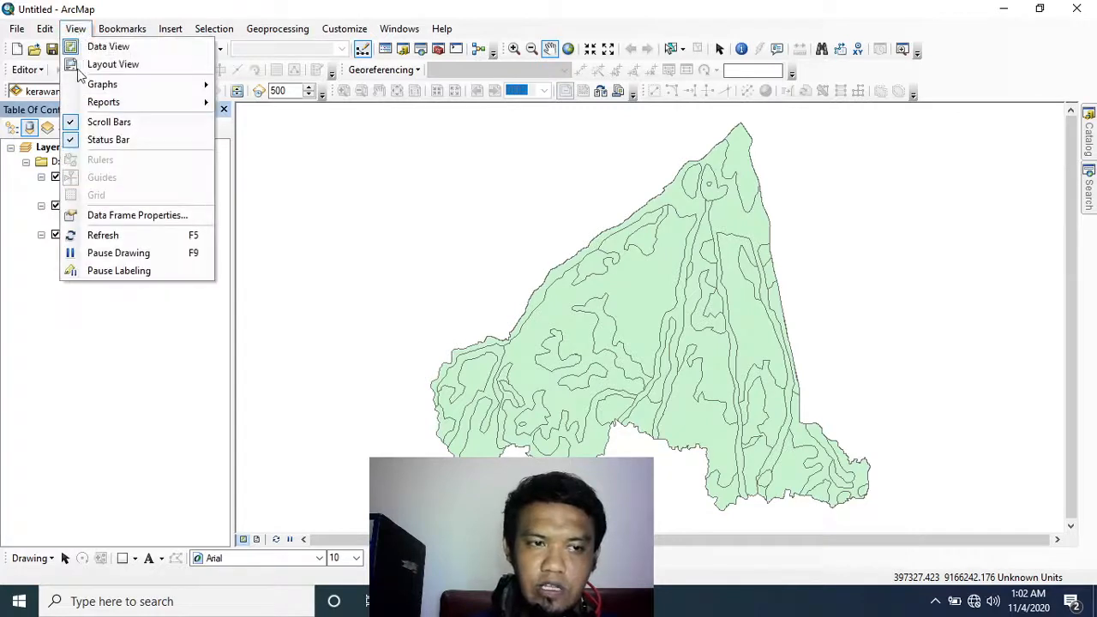
{"action": "left_click", "coordinate": [141, 218]}
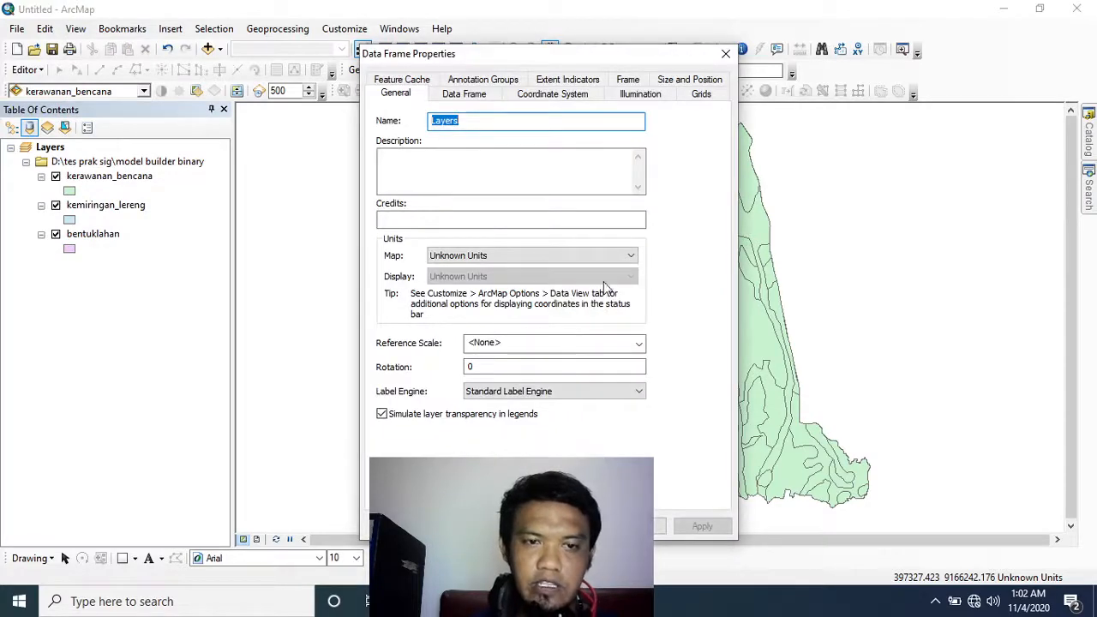
{"action": "left_click", "coordinate": [604, 255]}
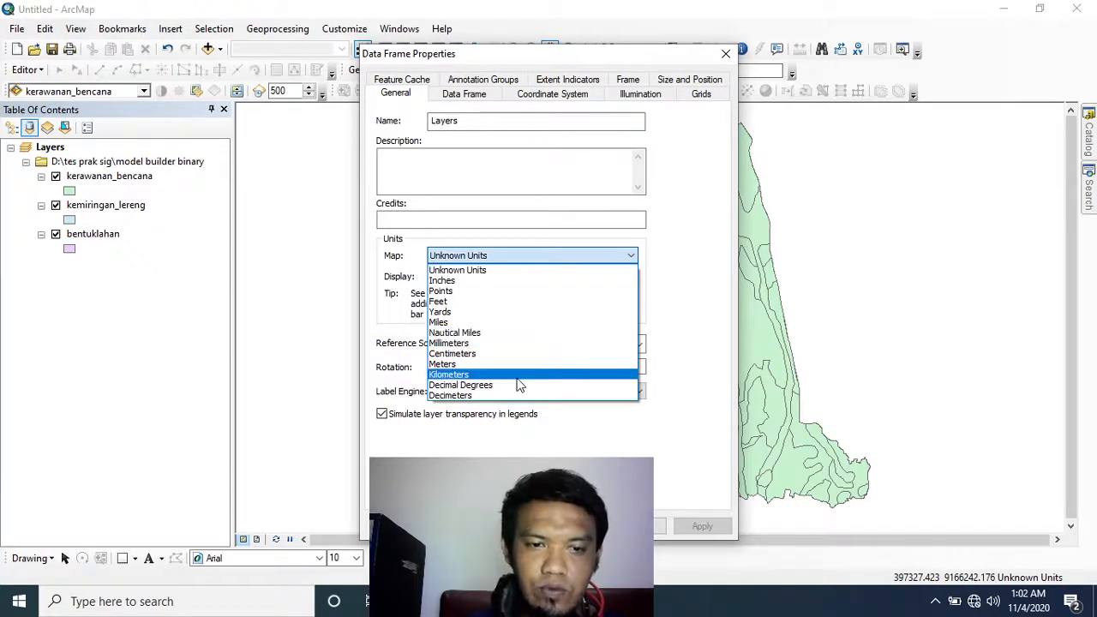
{"action": "left_click", "coordinate": [525, 373]}
{"action": "left_click", "coordinate": [571, 276]}
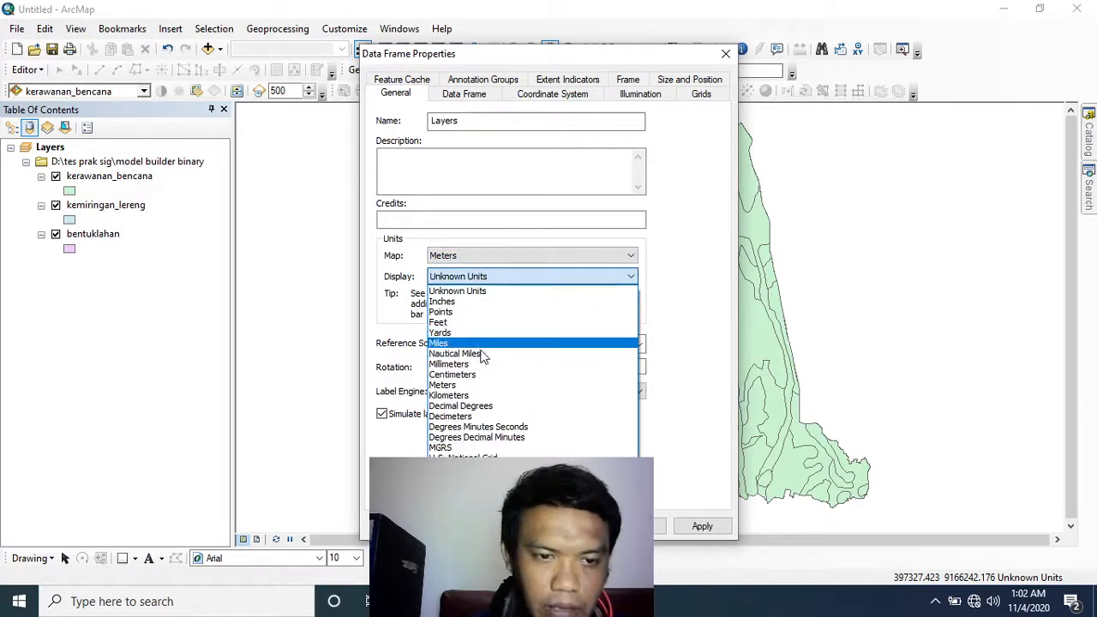
{"action": "left_click", "coordinate": [472, 385]}
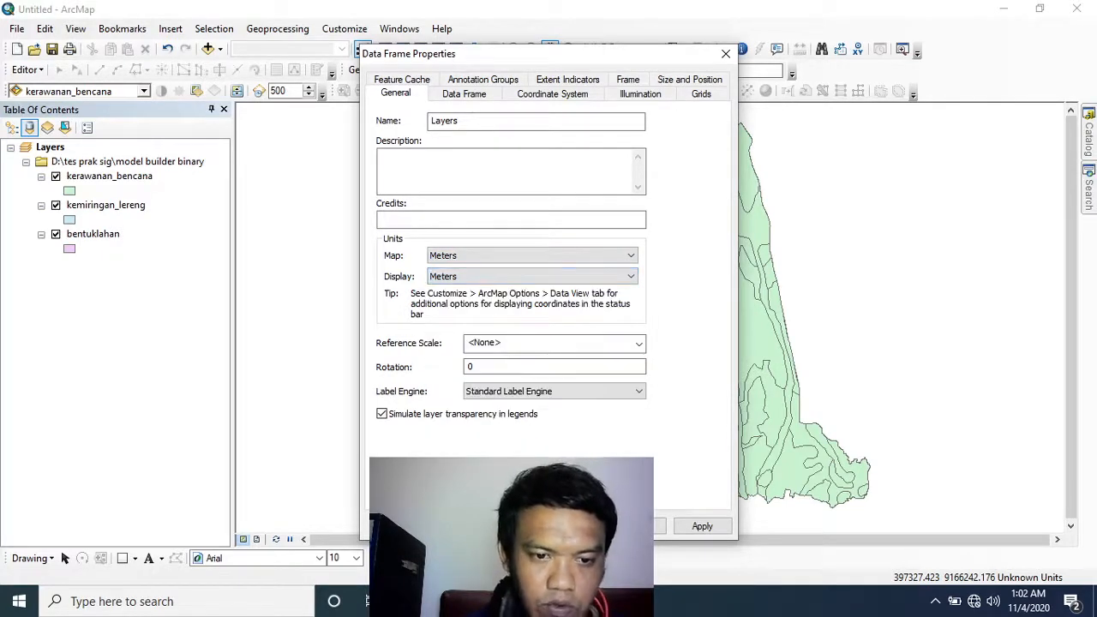
{"action": "key", "text": "Return"}
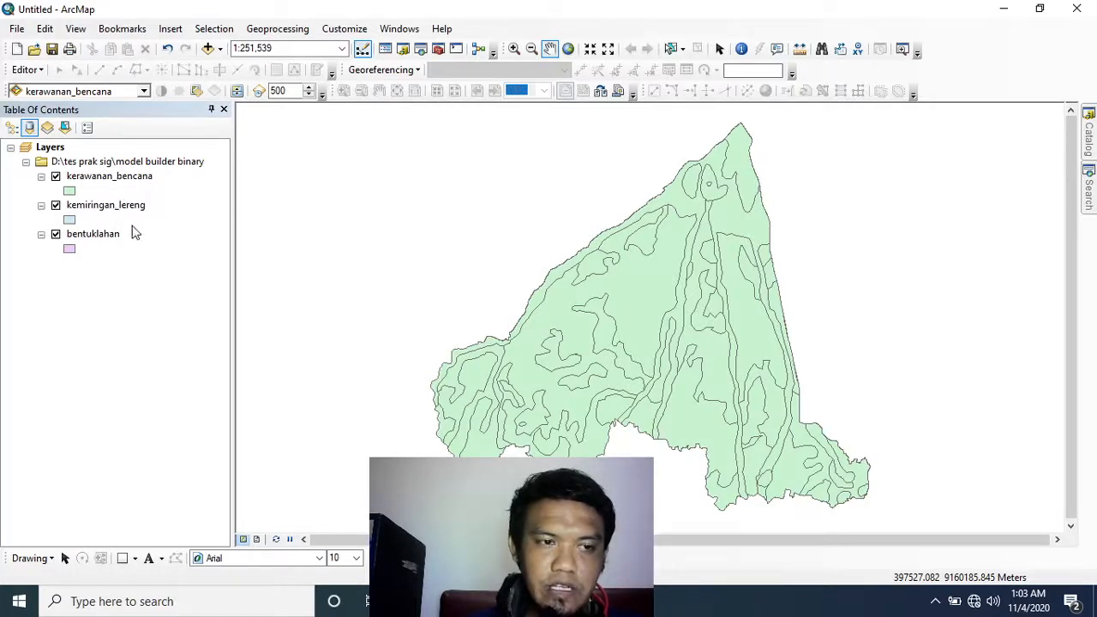
Open the attribute table of the kerawanan_bencana layer and sort its records by RAWAN_ID in ascending order.
{"action": "left_click", "coordinate": [120, 177]}
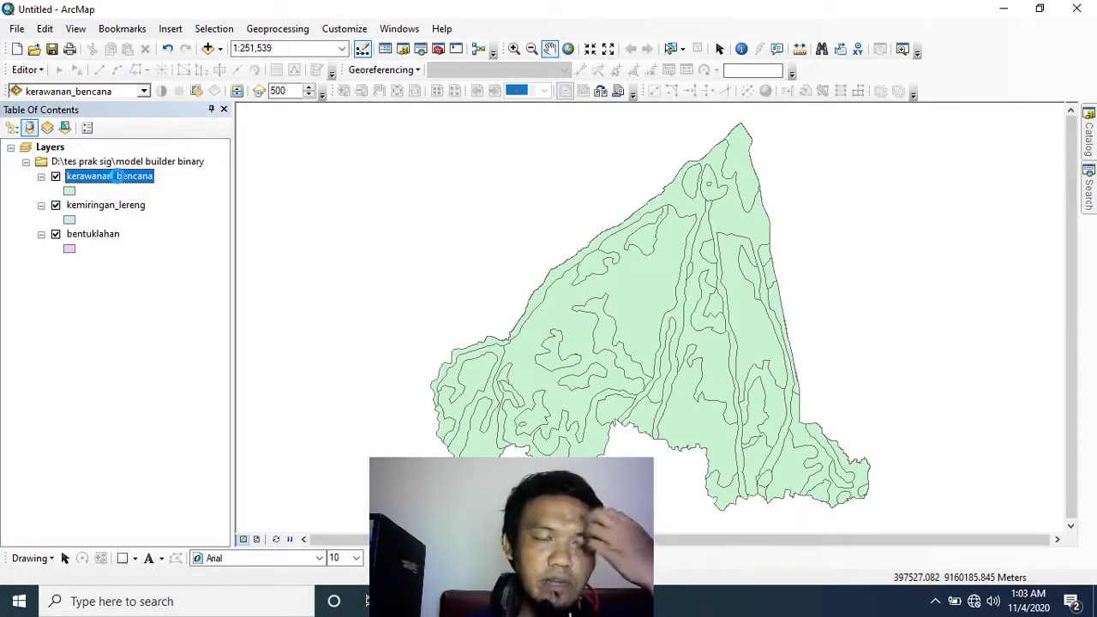
{"action": "right_click", "coordinate": [119, 176]}
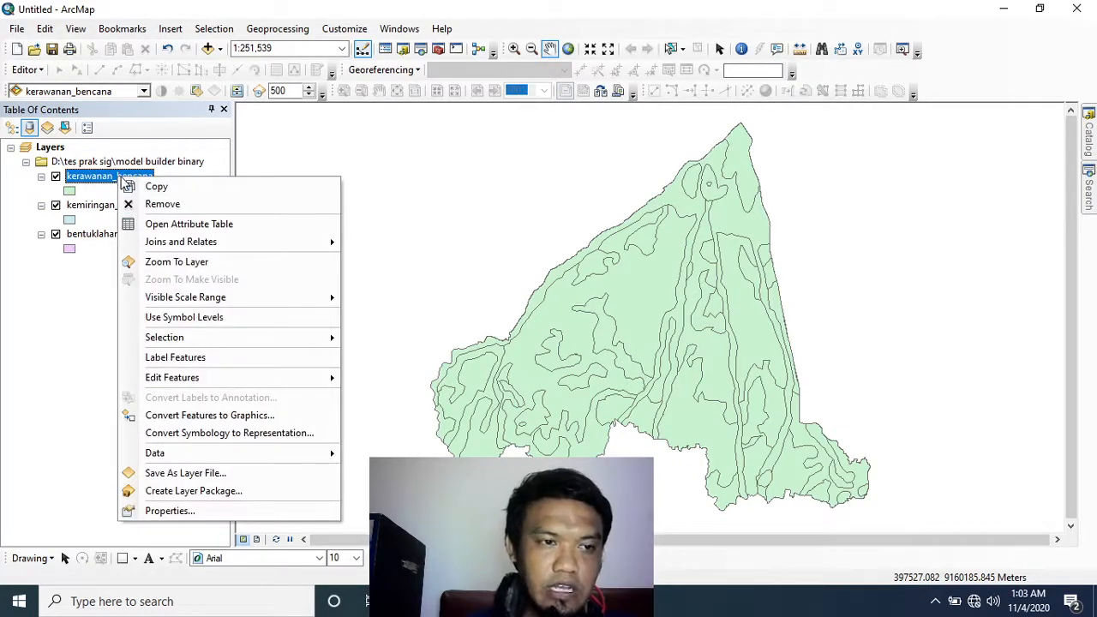
{"action": "left_click", "coordinate": [255, 224]}
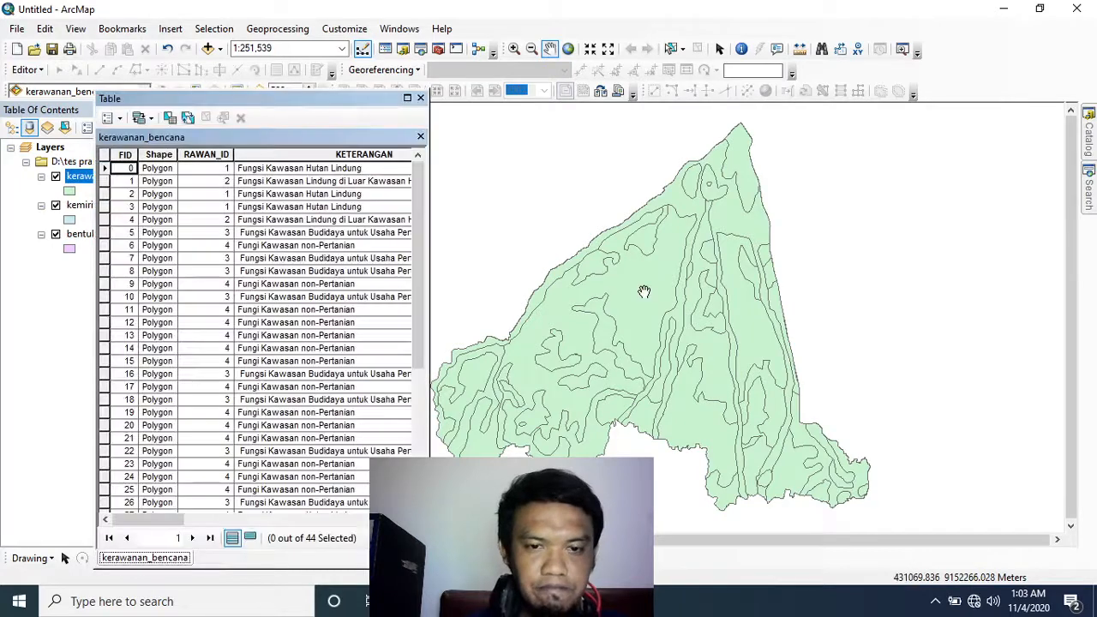
{"action": "double_click", "coordinate": [221, 154]}
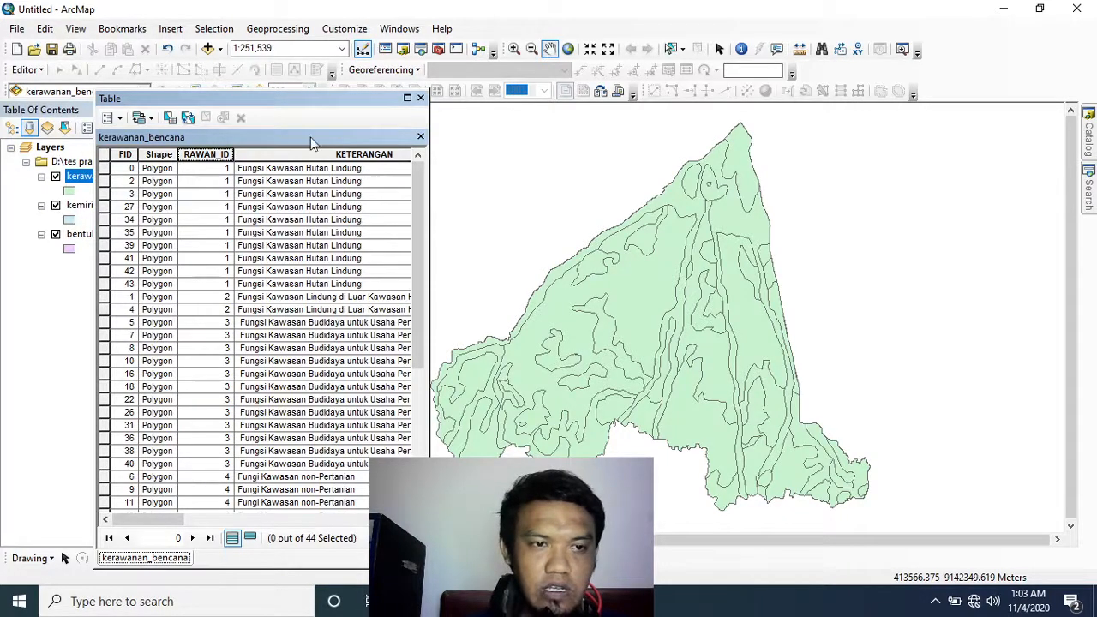
{"action": "left_click_drag", "start_coordinate": [304, 98], "coordinate": [455, 103]}
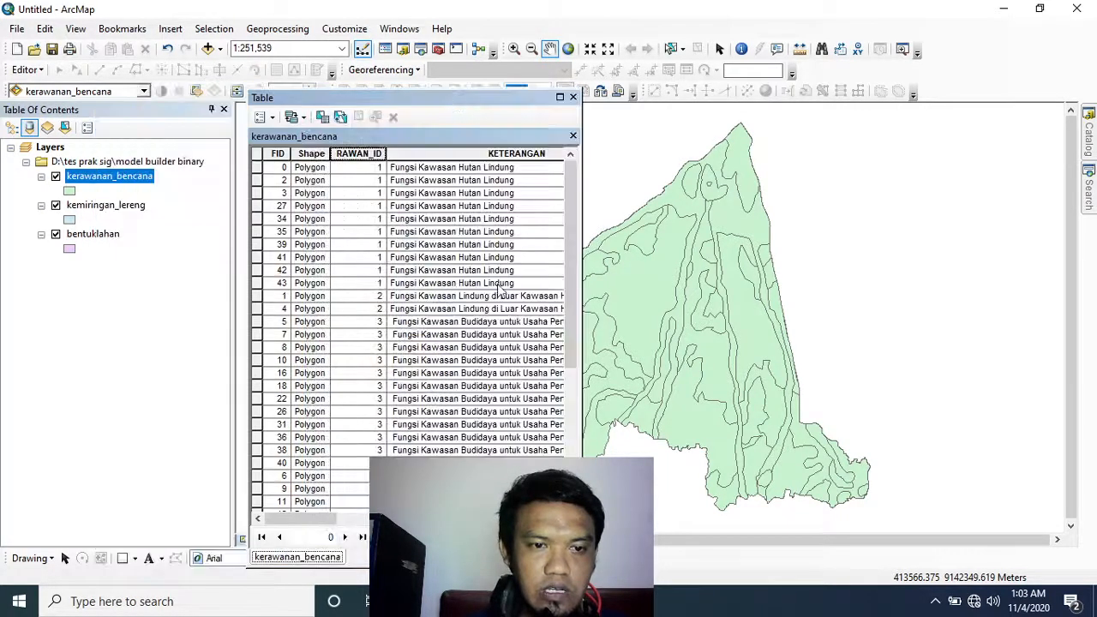
{"action": "scroll", "coordinate": [503, 296], "scroll_direction": "down", "scroll_amount": 5}
{"action": "scroll", "coordinate": [503, 296], "scroll_direction": "up", "scroll_amount": 6}
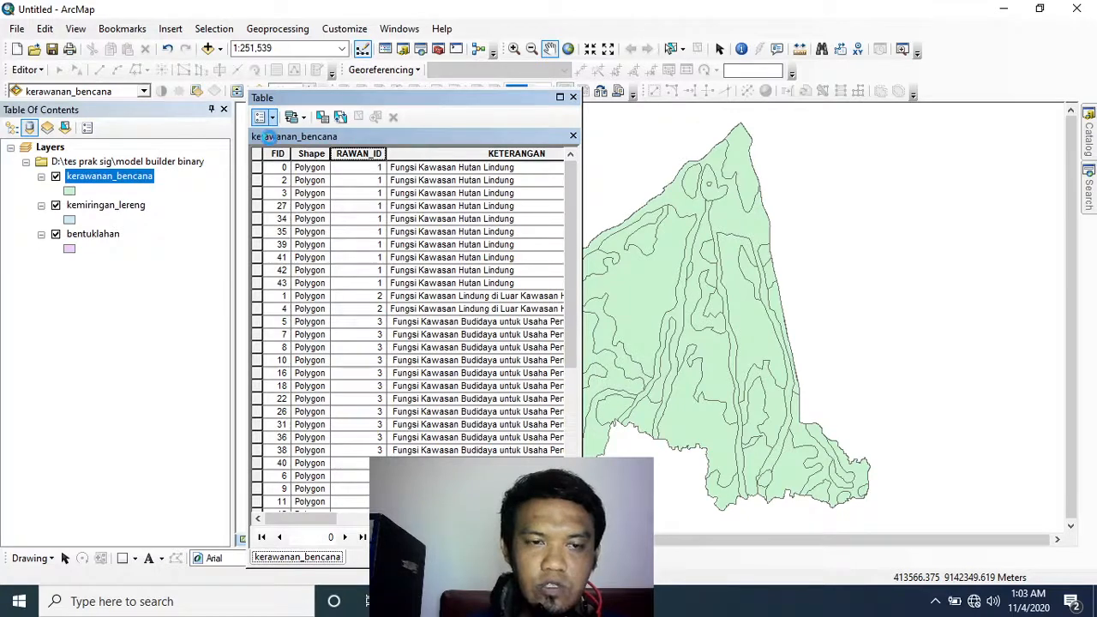
Add a field named Harkat1 with the type Double to the kerawanan_bencana attribute table.
{"action": "left_click", "coordinate": [261, 117]}
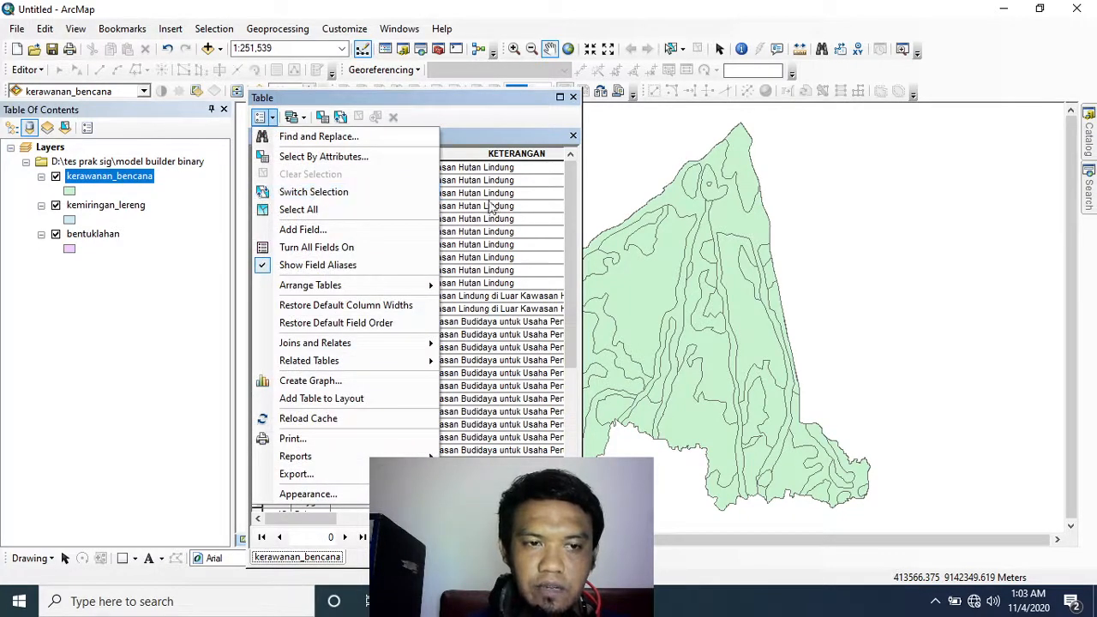
{"action": "left_click", "coordinate": [330, 233]}
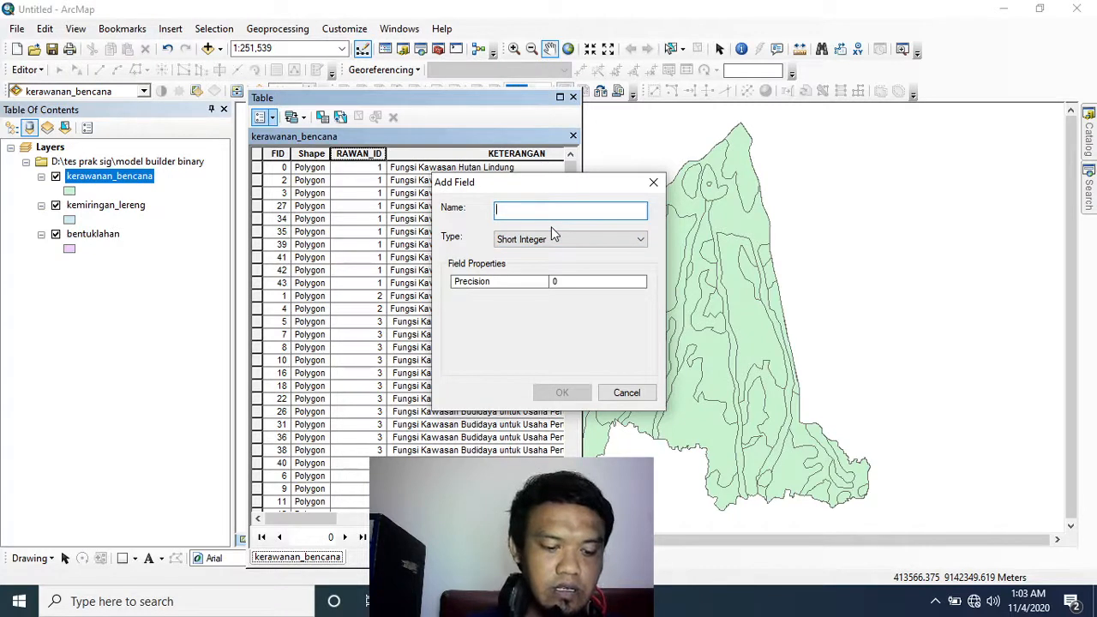
{"action": "type", "text": "Ha"}
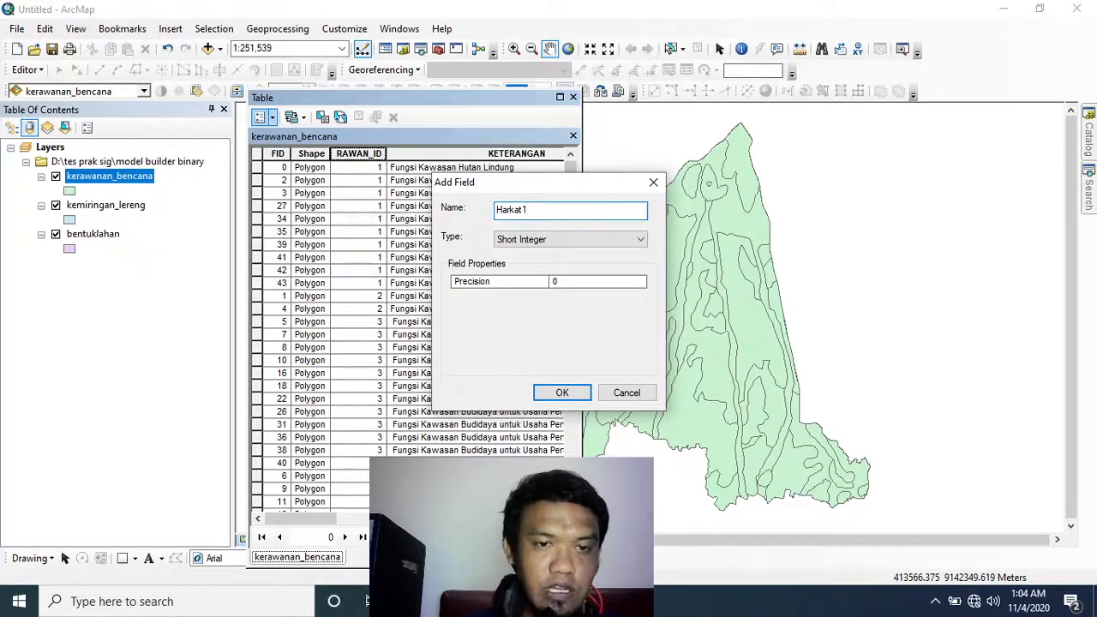
{"action": "type", "text": "rkat1"}
{"action": "left_click", "coordinate": [592, 246]}
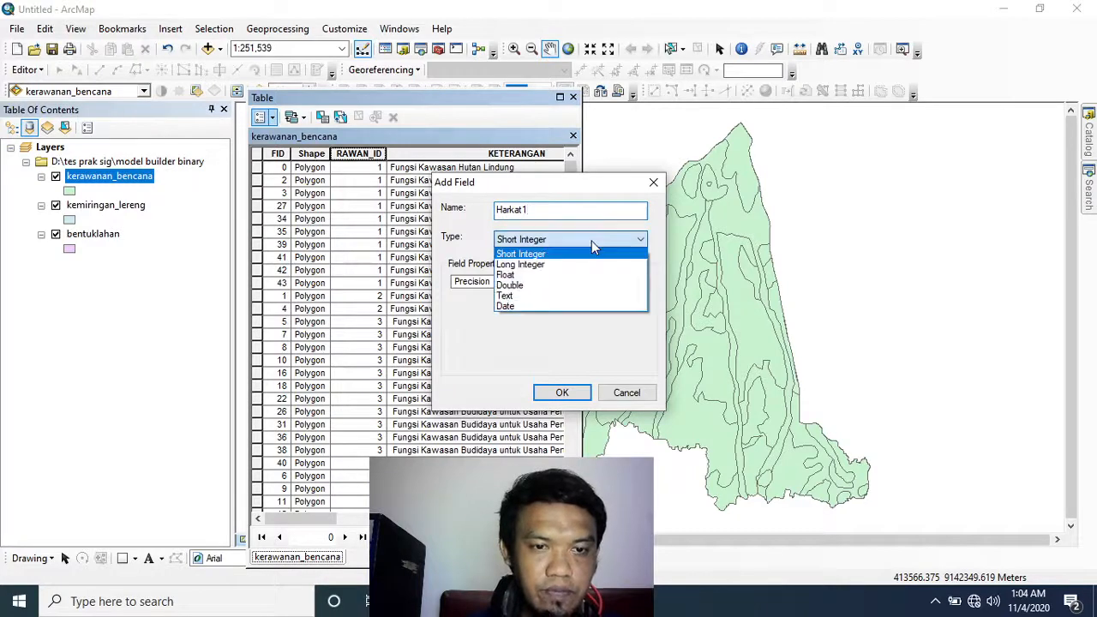
{"action": "left_click", "coordinate": [560, 286]}
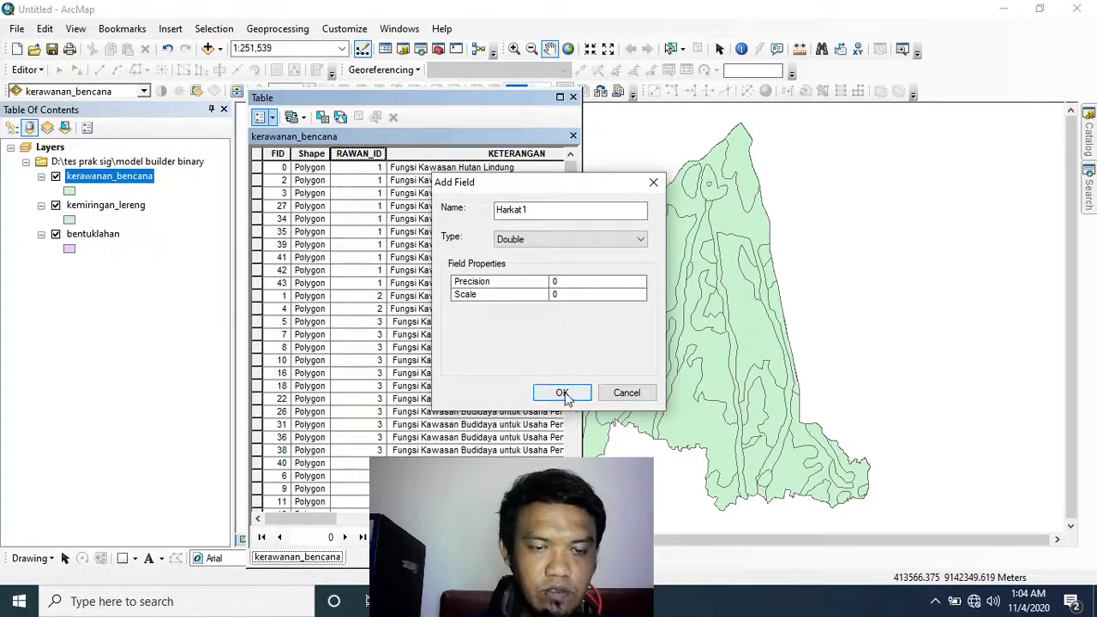
{"action": "left_click", "coordinate": [562, 393]}
Select the records whose RAWAN_ID is 1 or 2 and show only the selected records in the table.
{"action": "left_click_drag", "start_coordinate": [281, 520], "coordinate": [420, 519]}
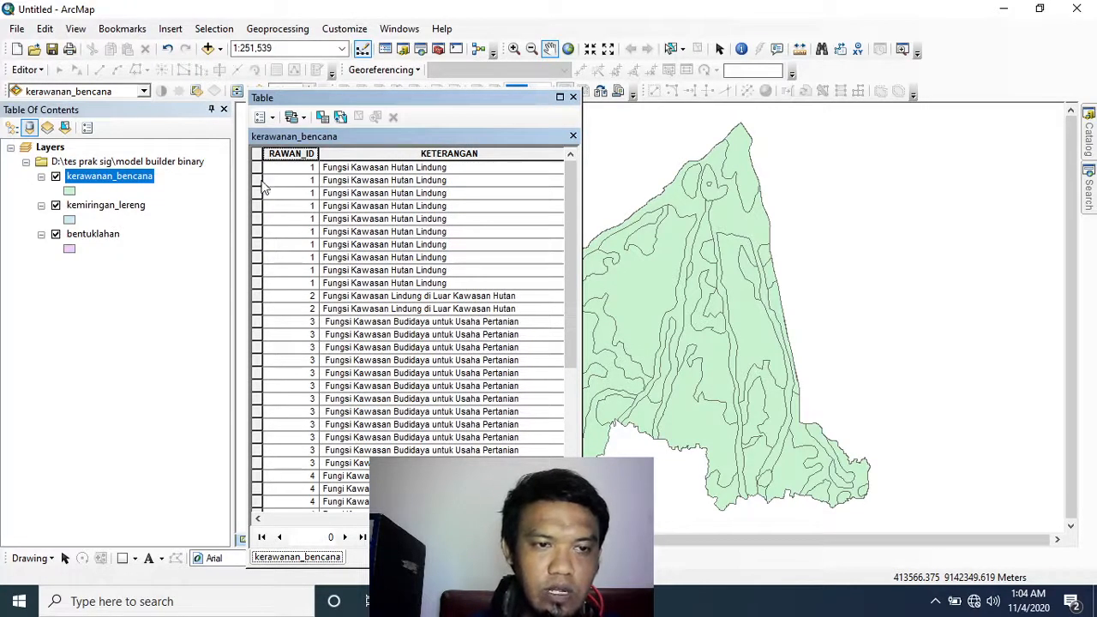
{"action": "left_click_drag", "start_coordinate": [257, 168], "coordinate": [241, 311]}
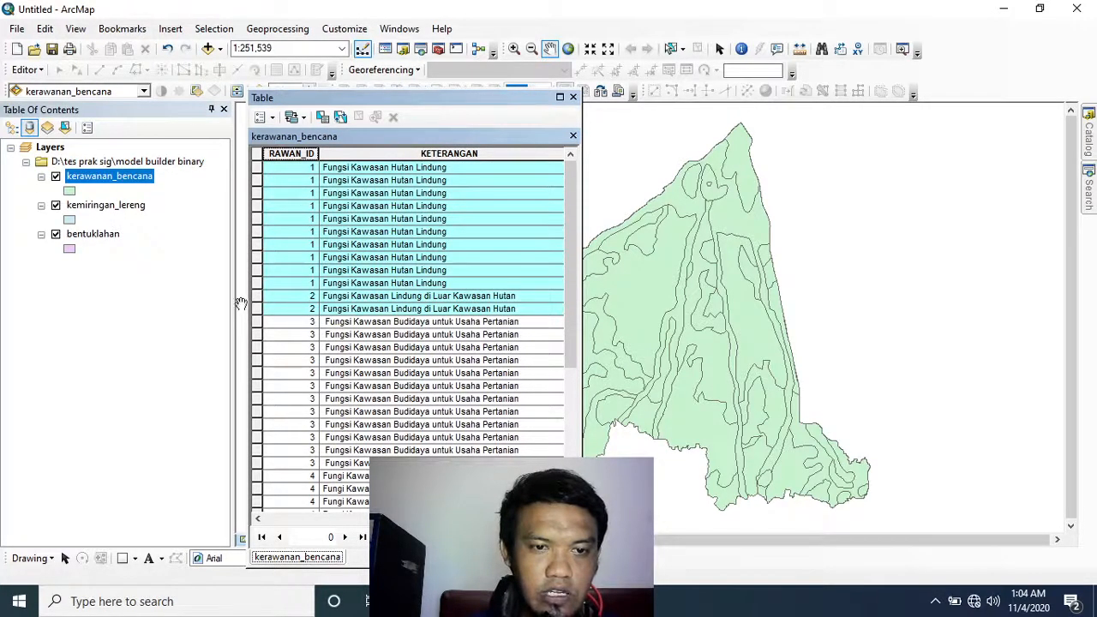
{"action": "left_click_drag", "start_coordinate": [463, 518], "coordinate": [536, 519]}
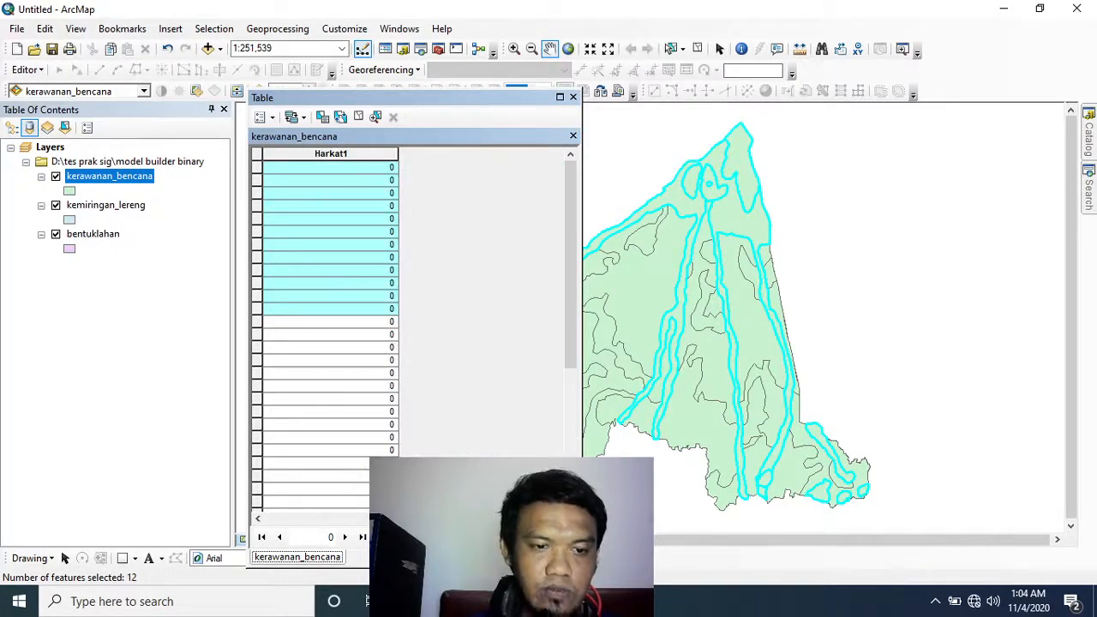
{"action": "left_click", "coordinate": [400, 537]}
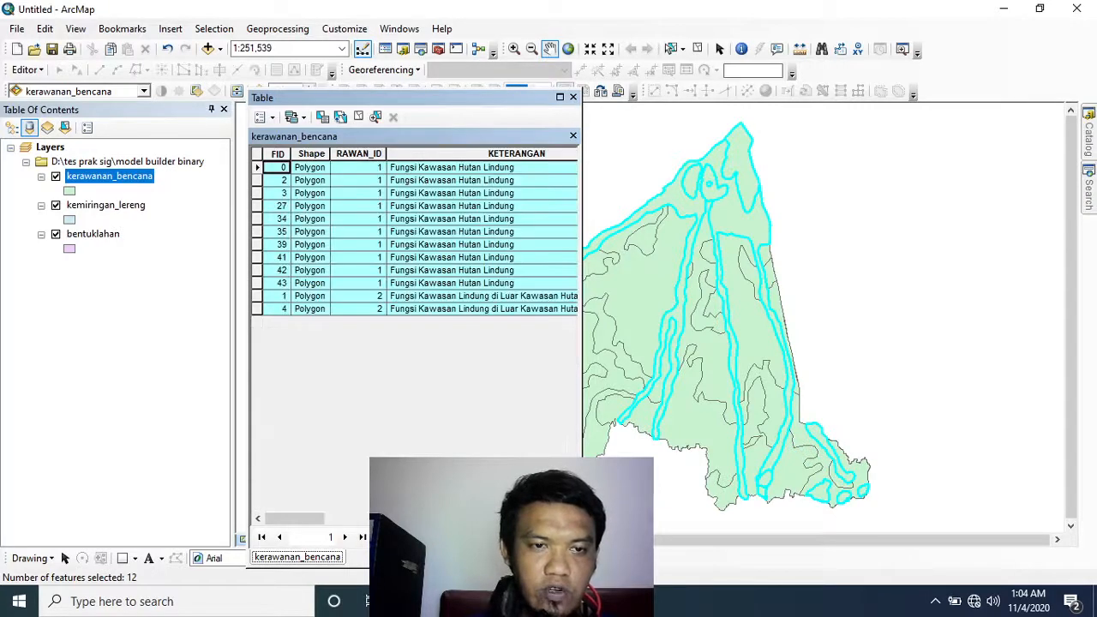
Calculate Harkat1 as 1 for the selected kerawanan_bencana records, show all records again and close the attribute table.
{"action": "left_click_drag", "start_coordinate": [411, 518], "coordinate": [535, 519]}
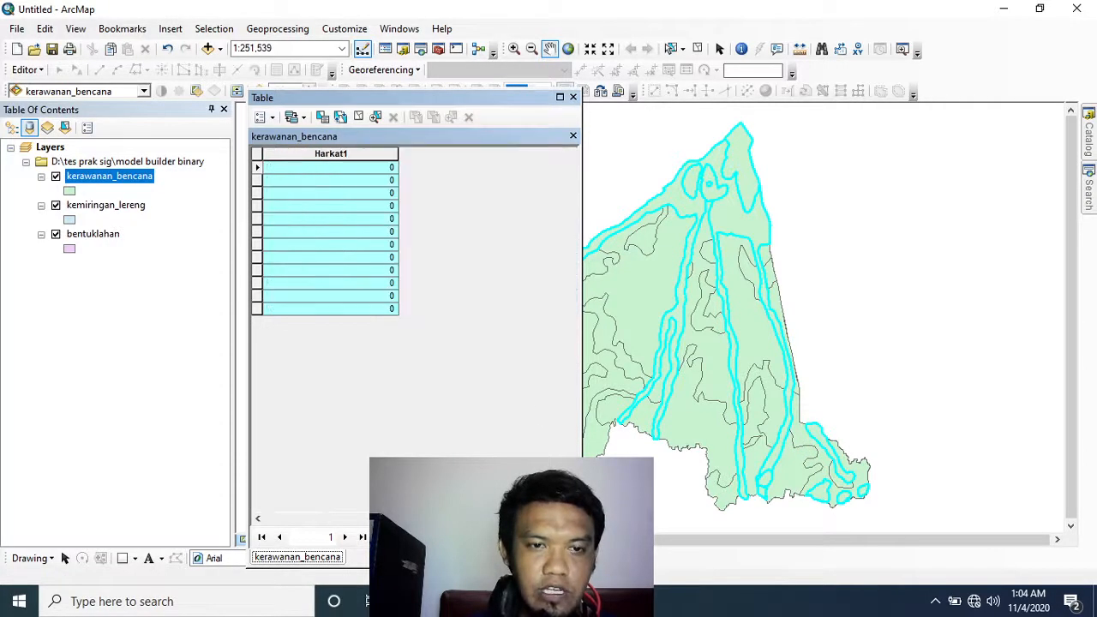
{"action": "right_click", "coordinate": [349, 154]}
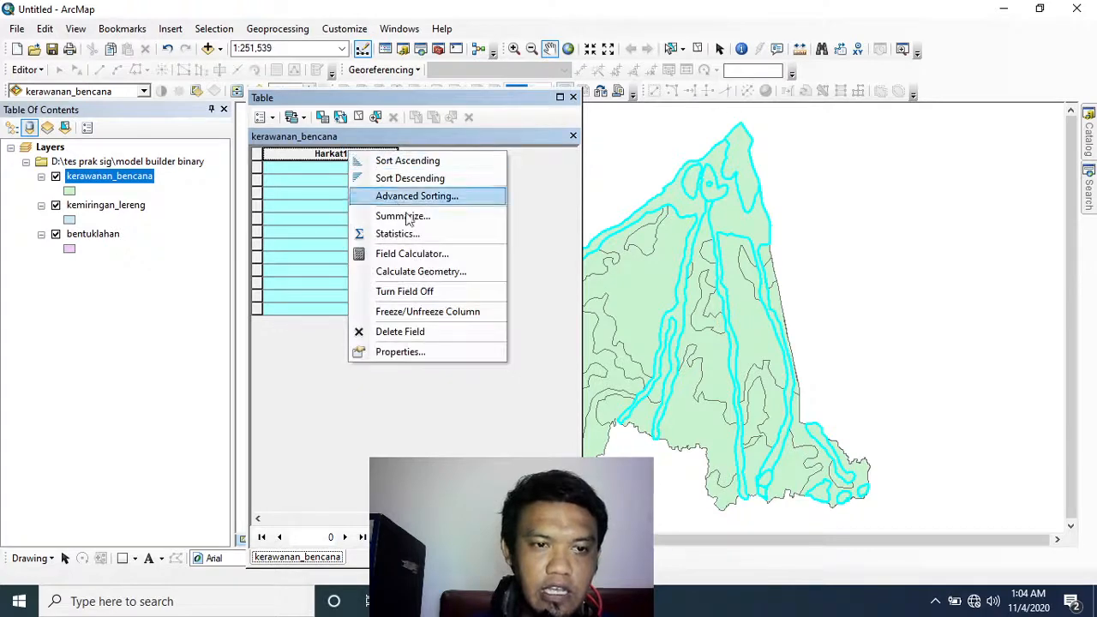
{"action": "left_click", "coordinate": [440, 254]}
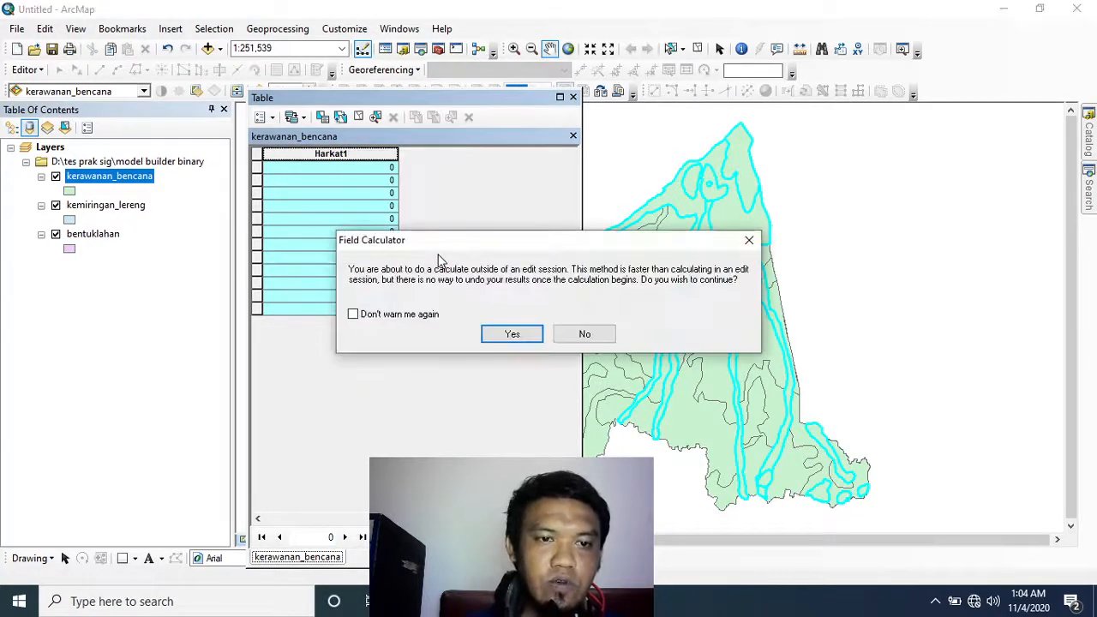
{"action": "left_click", "coordinate": [513, 334]}
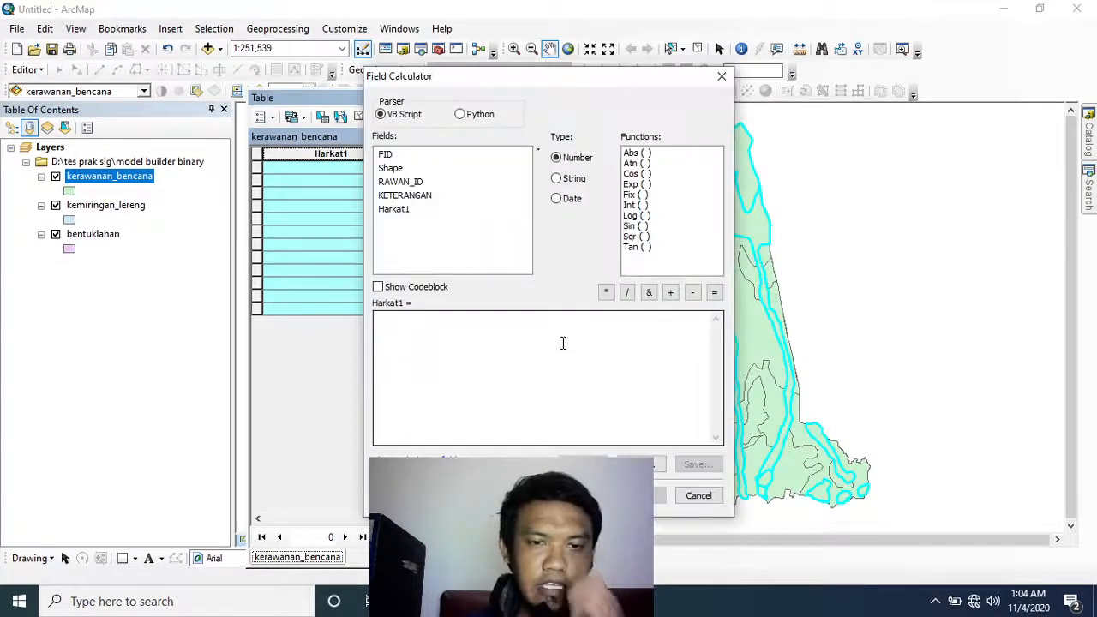
{"action": "left_click", "coordinate": [461, 329]}
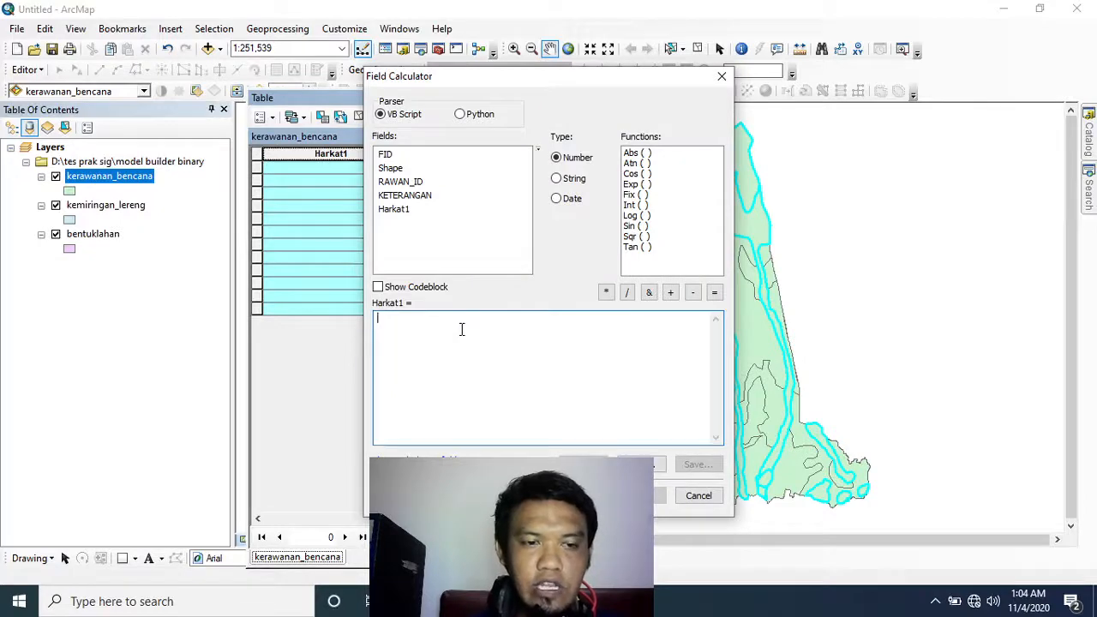
{"action": "left_click", "coordinate": [656, 497]}
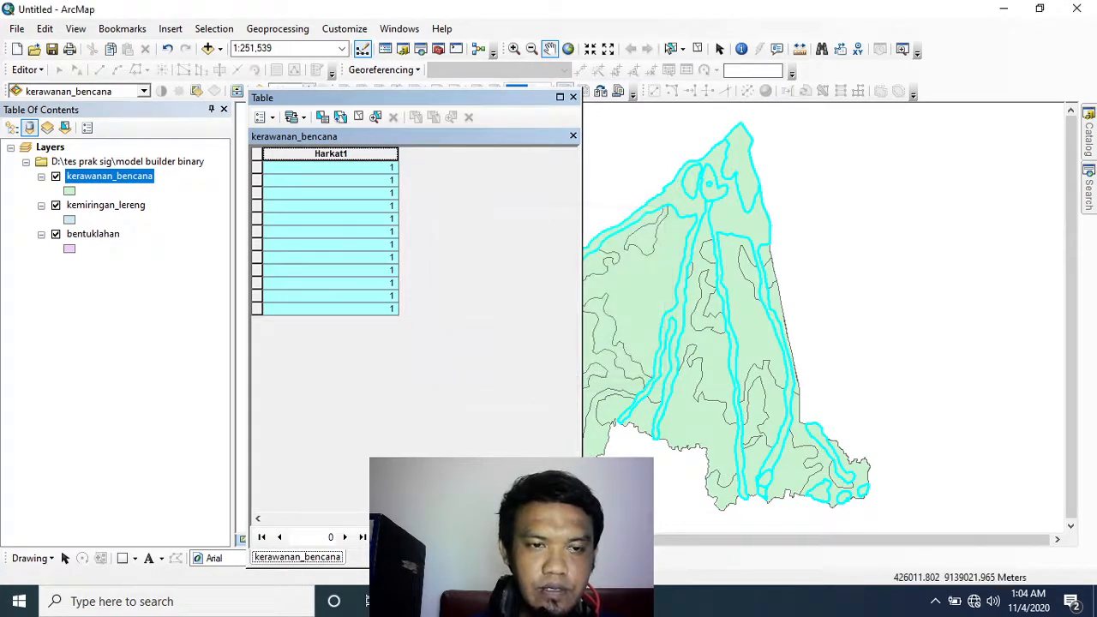
{"action": "scroll", "coordinate": [496, 347], "scroll_direction": "down", "scroll_amount": 5}
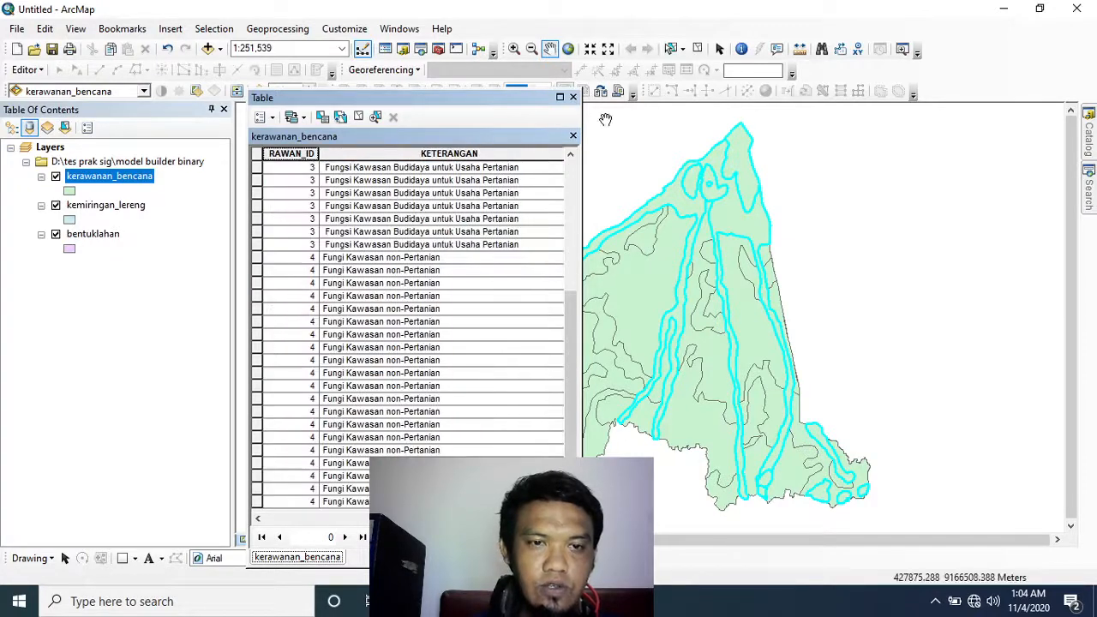
{"action": "left_click", "coordinate": [573, 97]}
Open the attribute table of the kemiringan_lereng layer and add a field named Harkat2 with the type Double.
{"action": "left_click", "coordinate": [135, 208]}
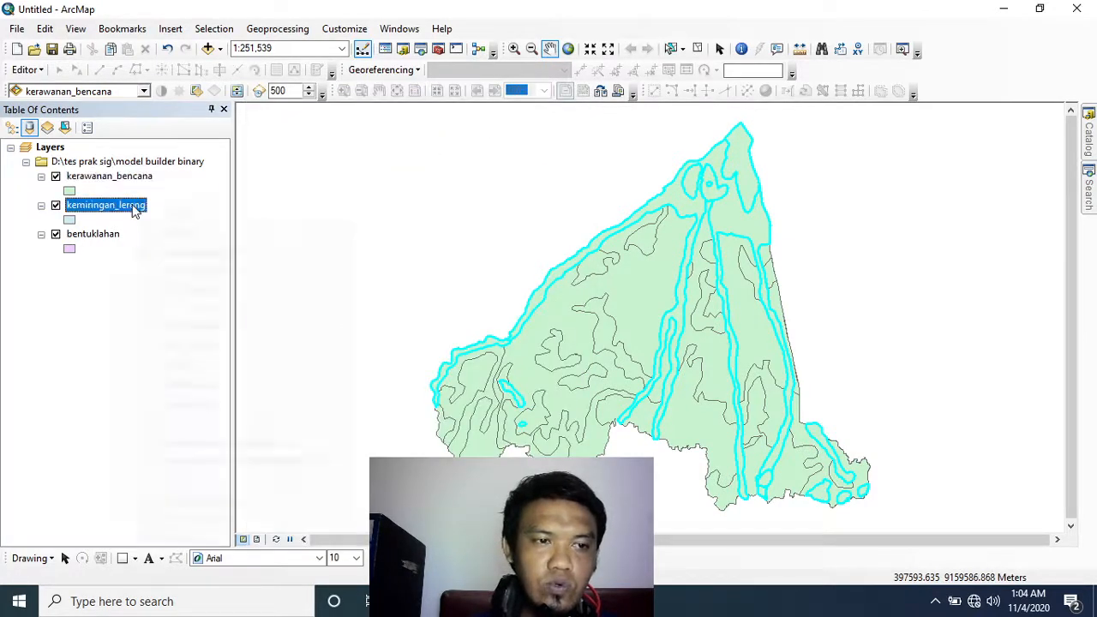
{"action": "right_click", "coordinate": [136, 209]}
{"action": "left_click", "coordinate": [228, 253]}
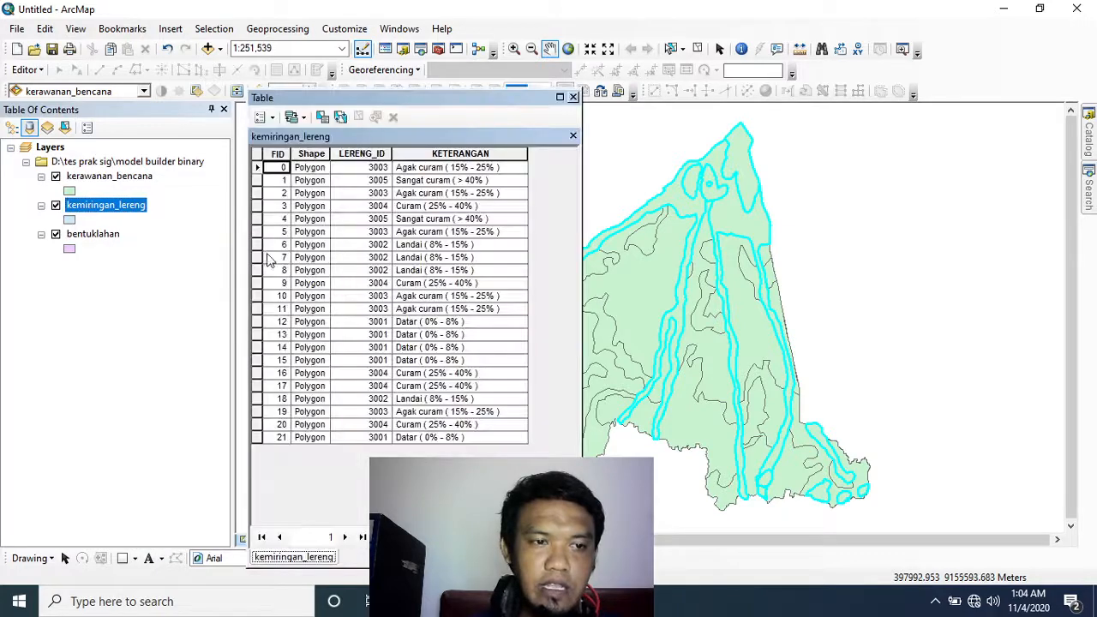
{"action": "left_click", "coordinate": [261, 116]}
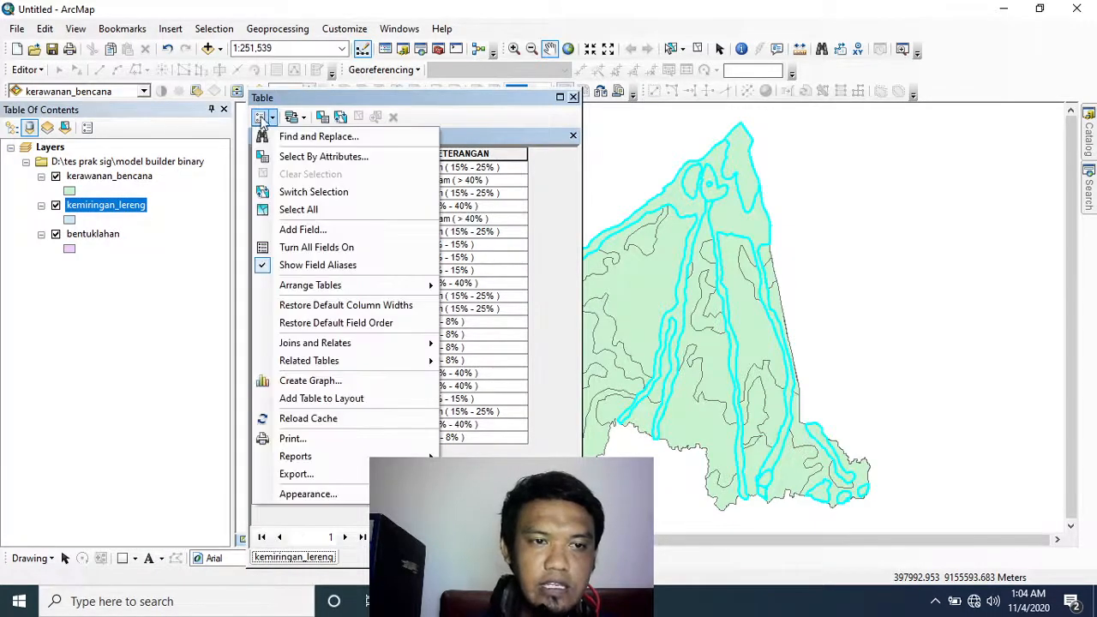
{"action": "left_click", "coordinate": [341, 232]}
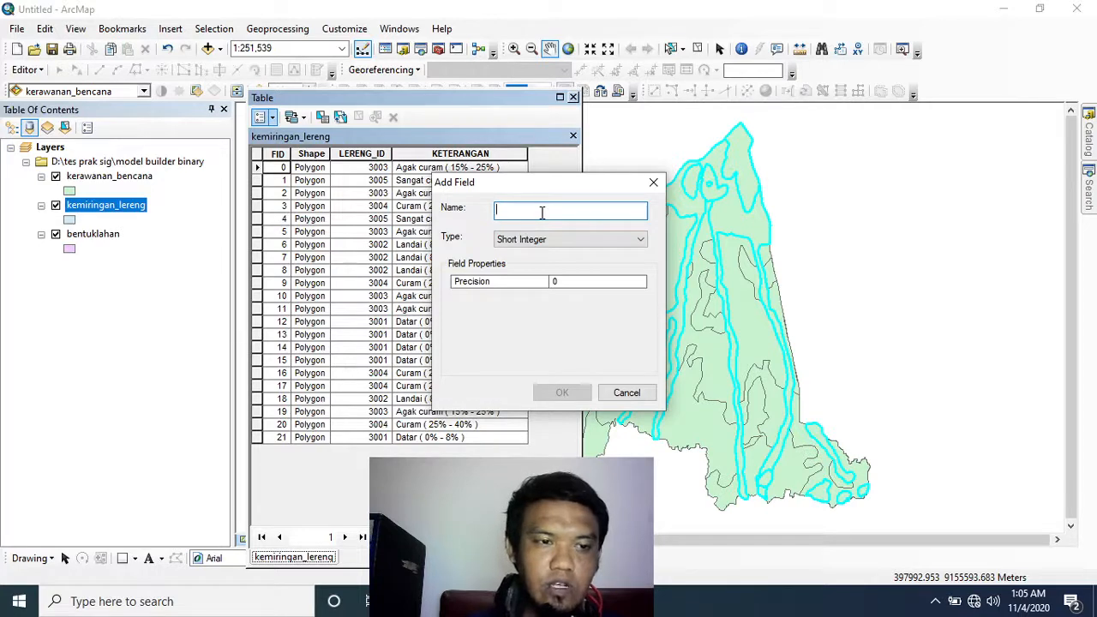
{"action": "type", "text": "Harkat2"}
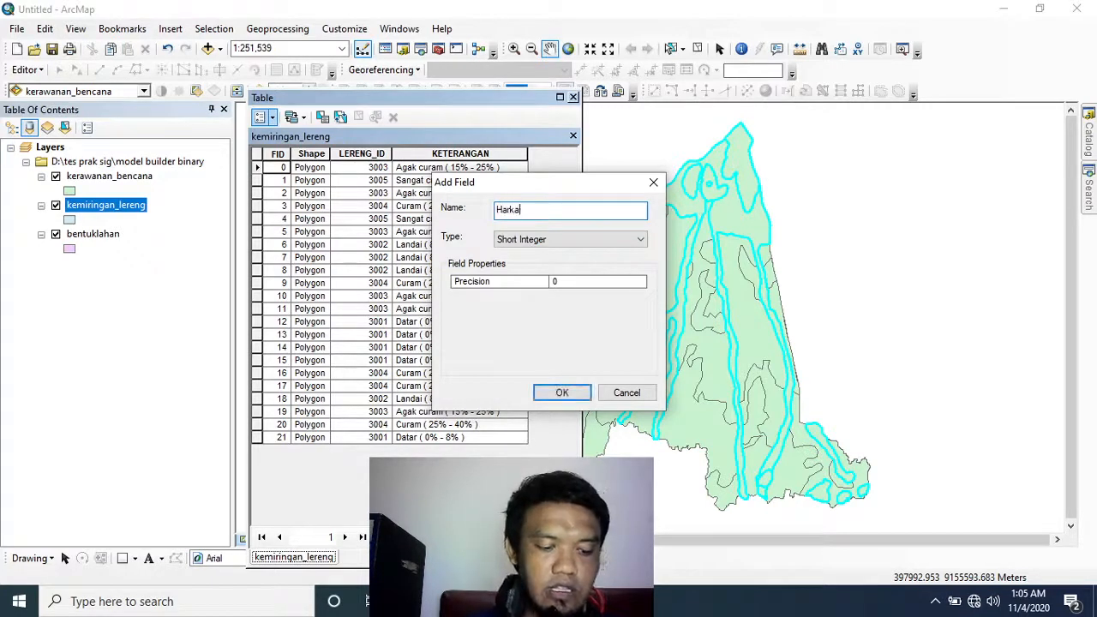
{"action": "left_click", "coordinate": [570, 240]}
{"action": "left_click", "coordinate": [557, 286]}
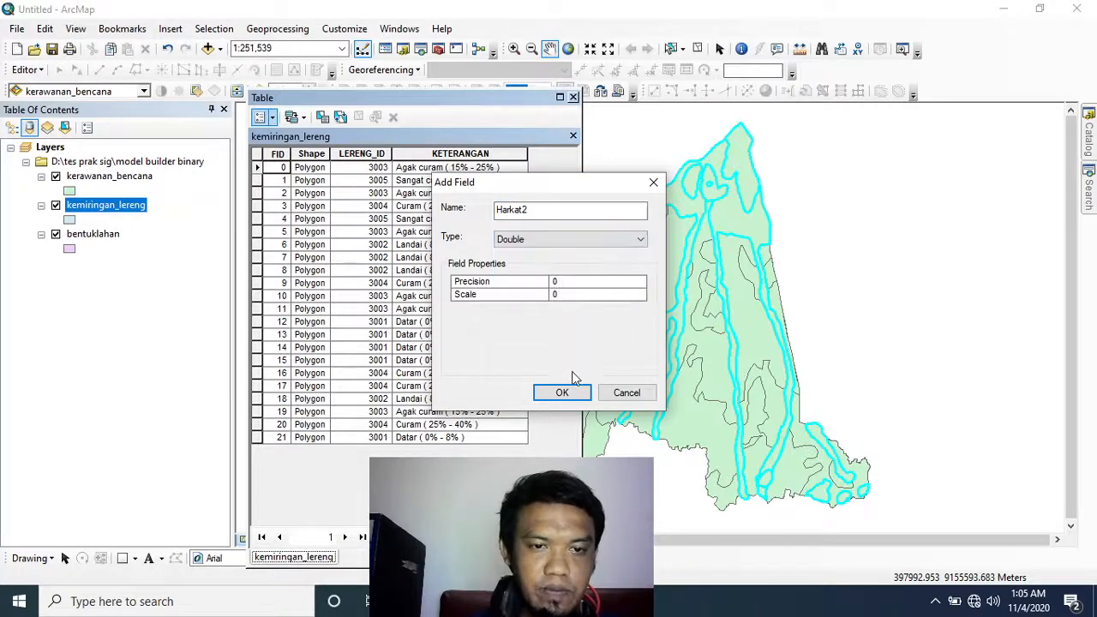
{"action": "left_click", "coordinate": [563, 392]}
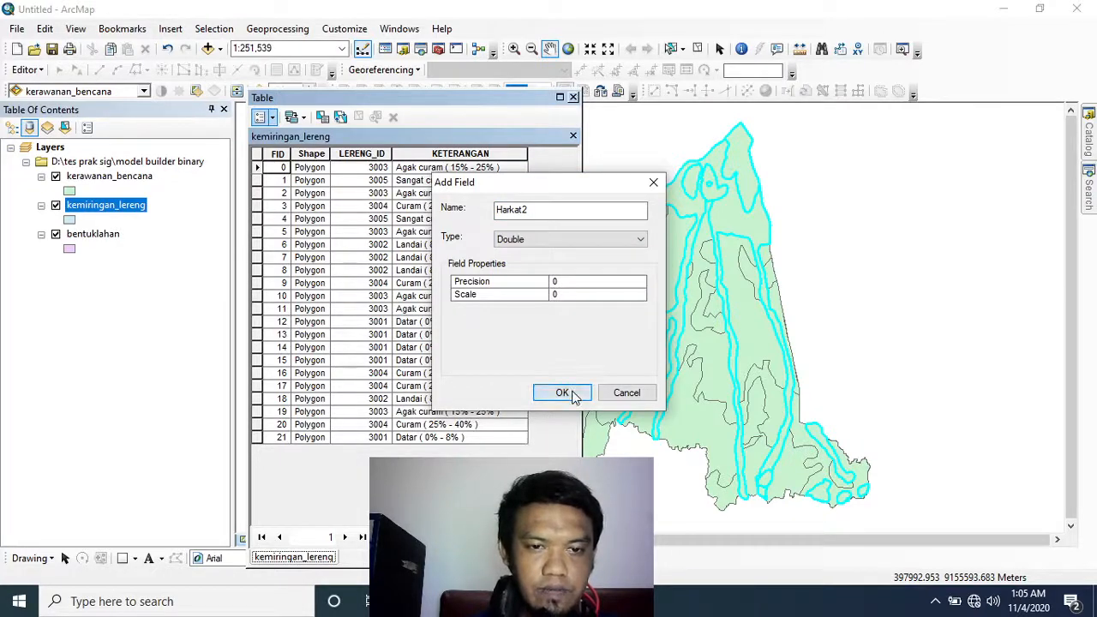
Open the attribute table of the bentuklahan layer and add a field named Harkat3 with the type Double.
{"action": "right_click", "coordinate": [90, 234]}
{"action": "left_click", "coordinate": [138, 280]}
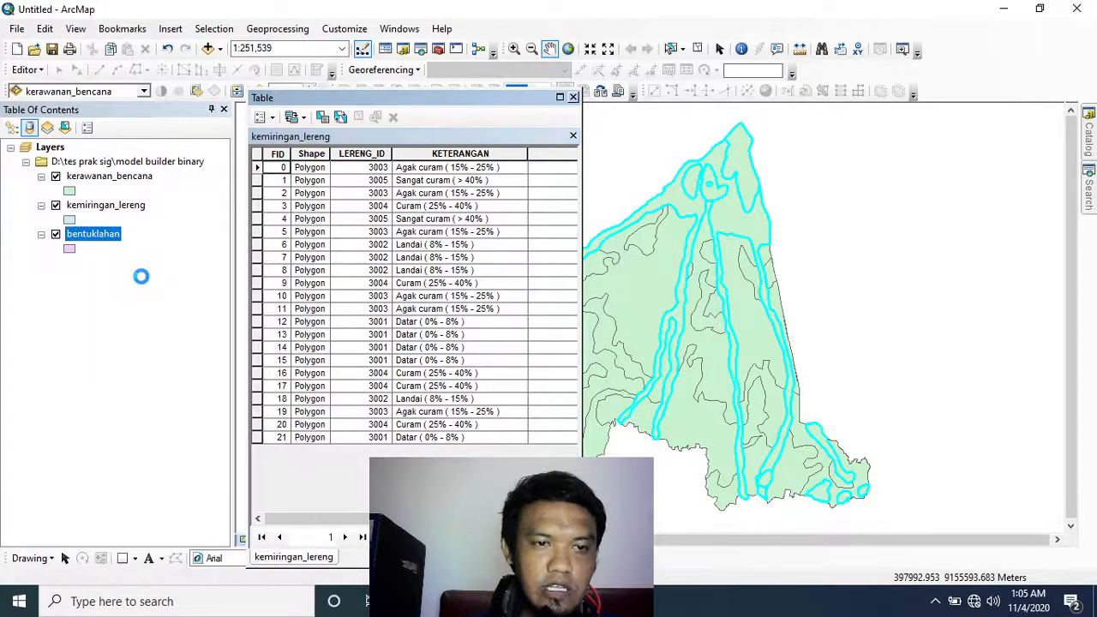
{"action": "left_click", "coordinate": [264, 116]}
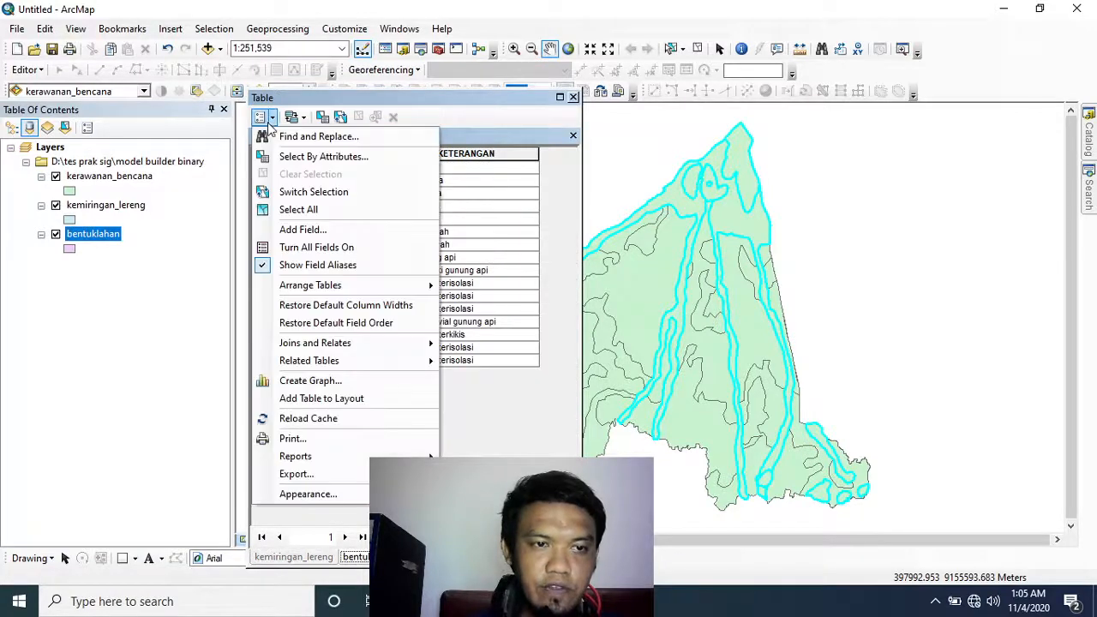
{"action": "left_click", "coordinate": [317, 228]}
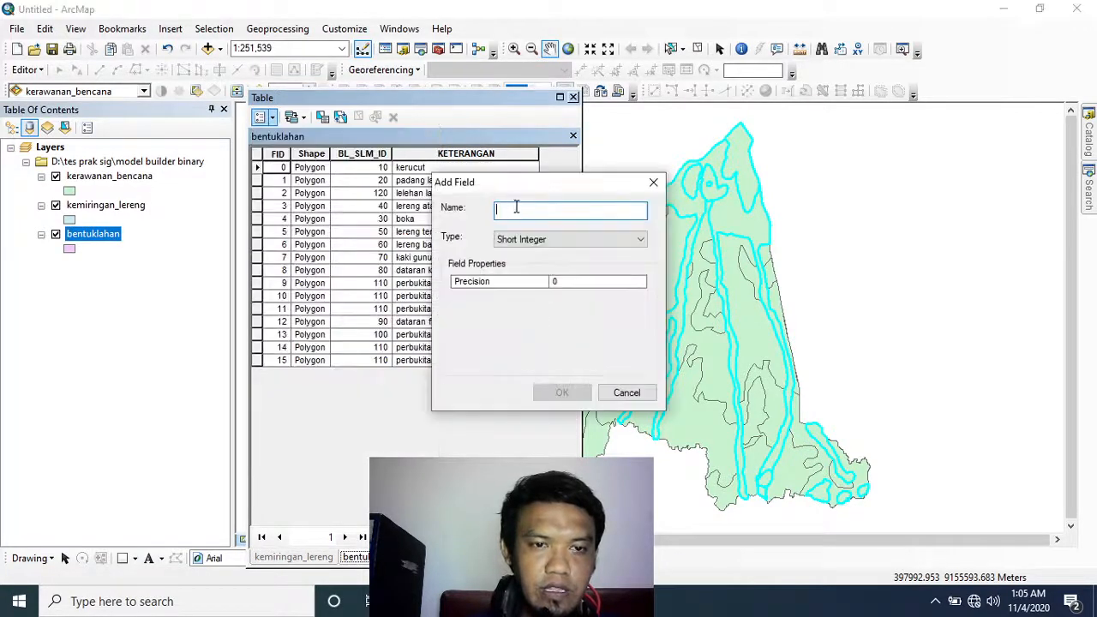
{"action": "type", "text": "Harkat3"}
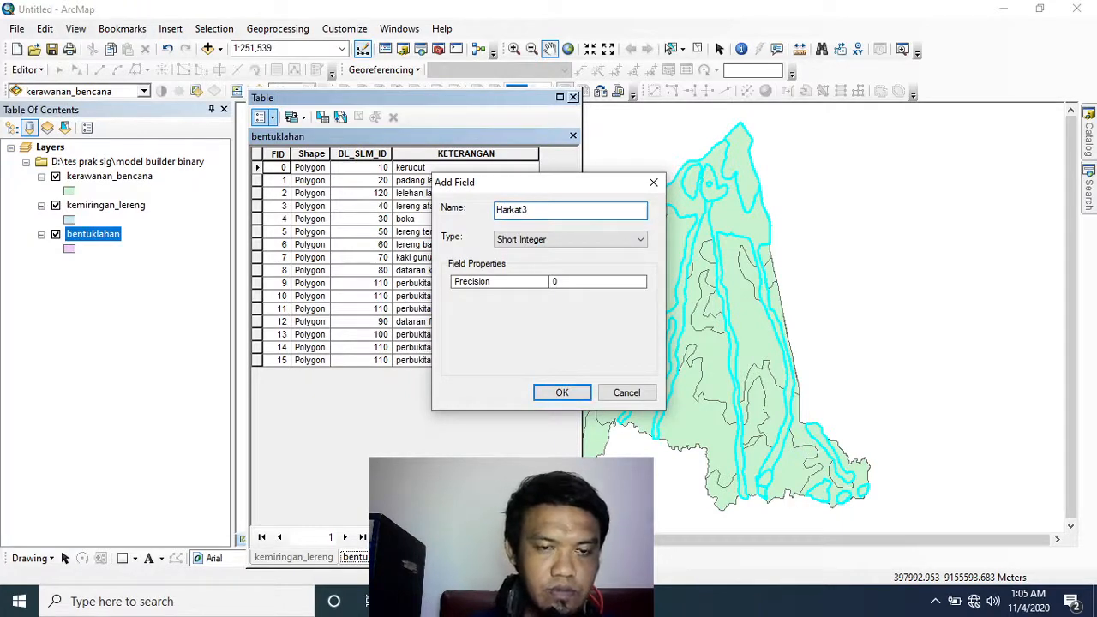
{"action": "left_click", "coordinate": [590, 245]}
{"action": "left_click", "coordinate": [558, 283]}
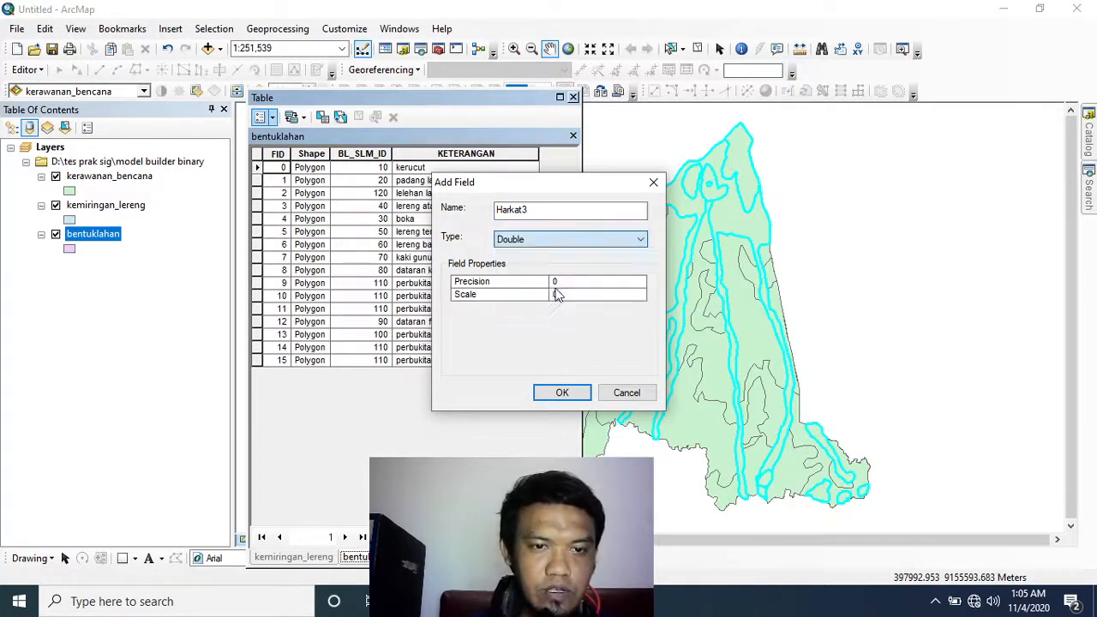
{"action": "left_click", "coordinate": [580, 391]}
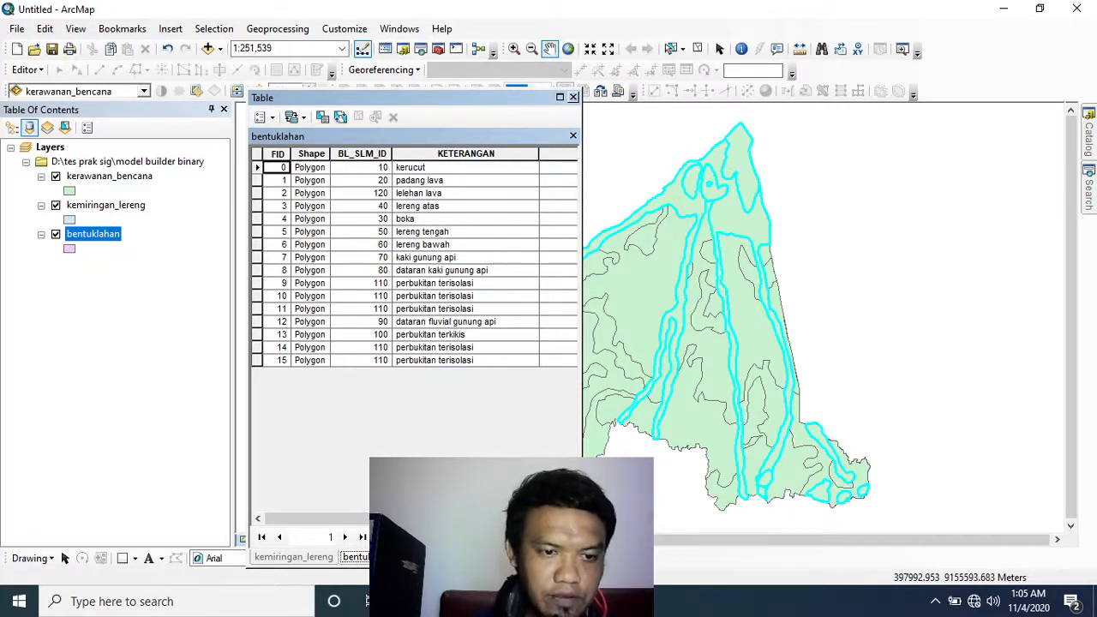
Sort the kemiringan_lereng records by LERENG_ID in ascending order, then select those with IDs 3001 to 3003 and show only the selection.
{"action": "left_click", "coordinate": [300, 561]}
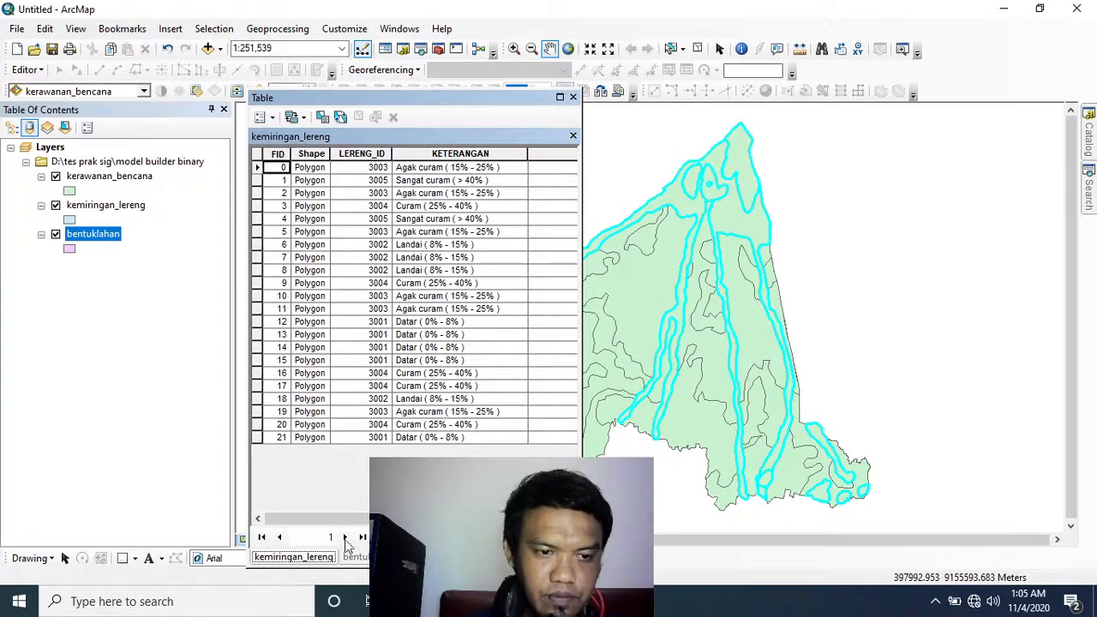
{"action": "double_click", "coordinate": [372, 155]}
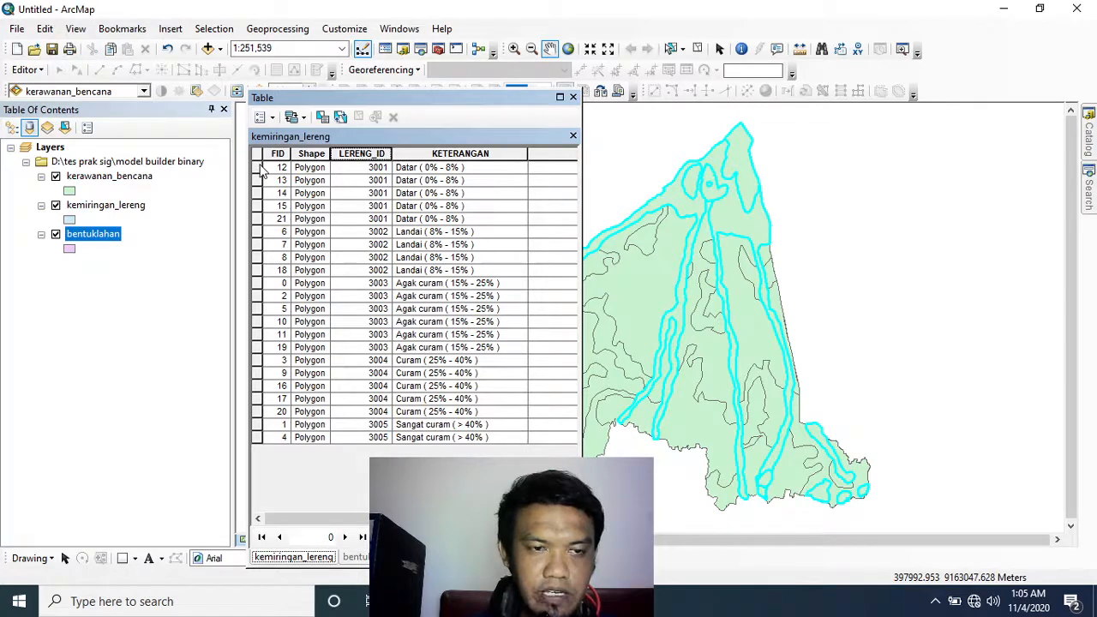
{"action": "left_click_drag", "start_coordinate": [260, 169], "coordinate": [257, 271]}
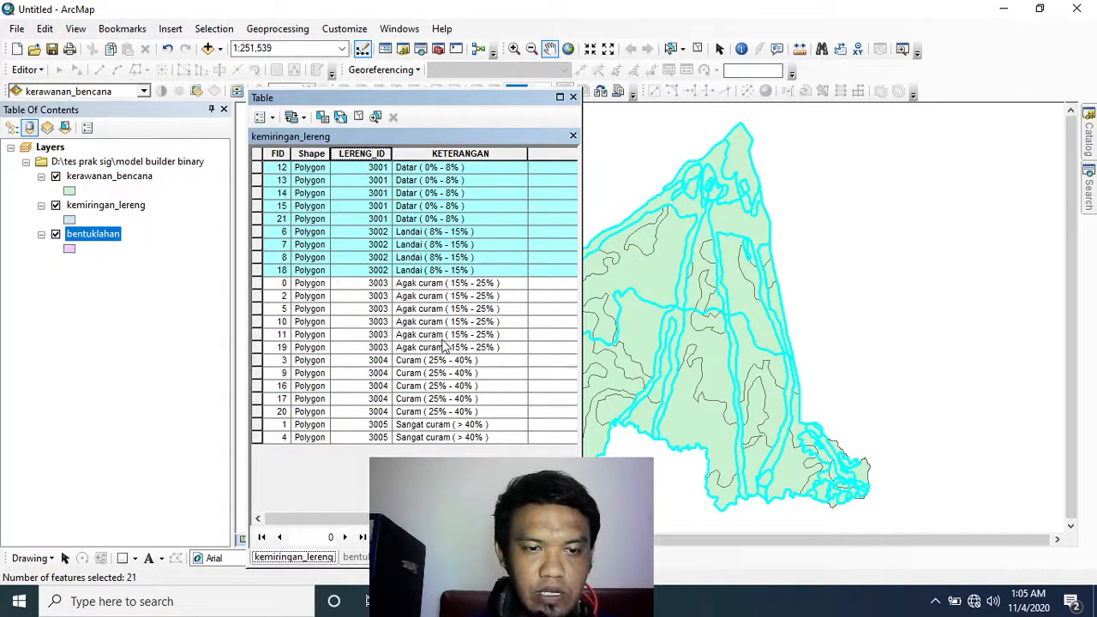
{"action": "left_click_drag", "start_coordinate": [259, 168], "coordinate": [272, 349]}
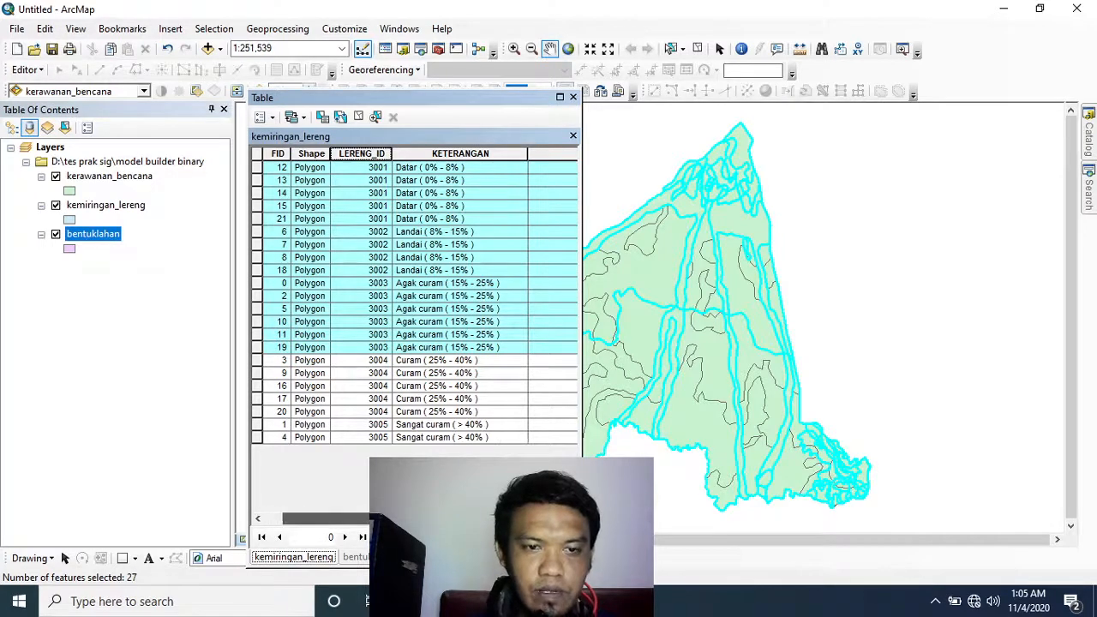
{"action": "left_click_drag", "start_coordinate": [308, 519], "coordinate": [366, 517]}
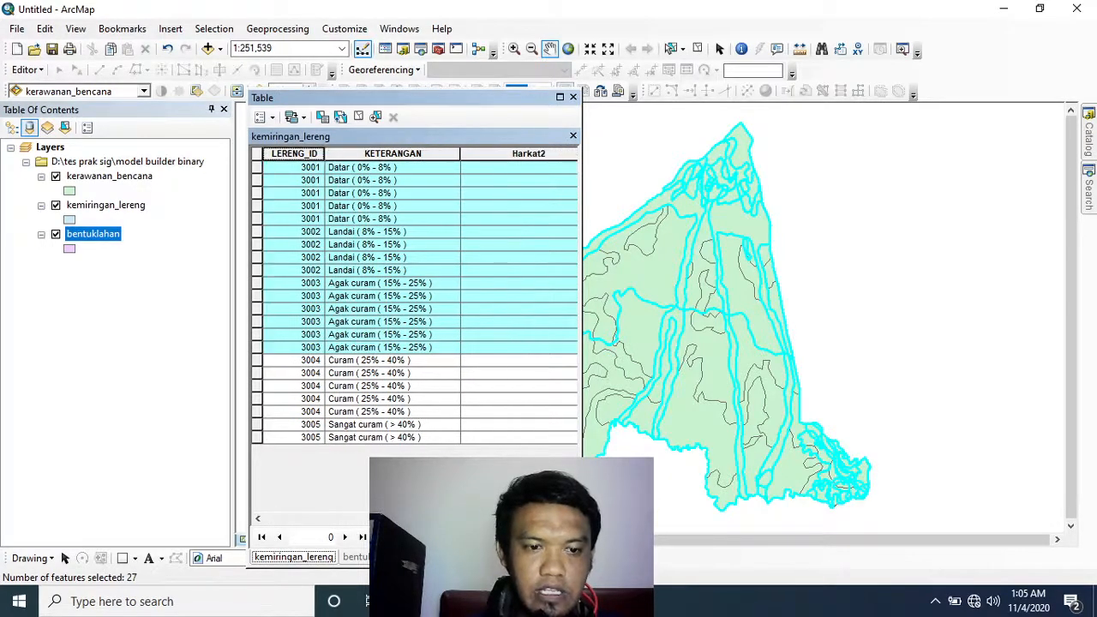
{"action": "left_click", "coordinate": [400, 537]}
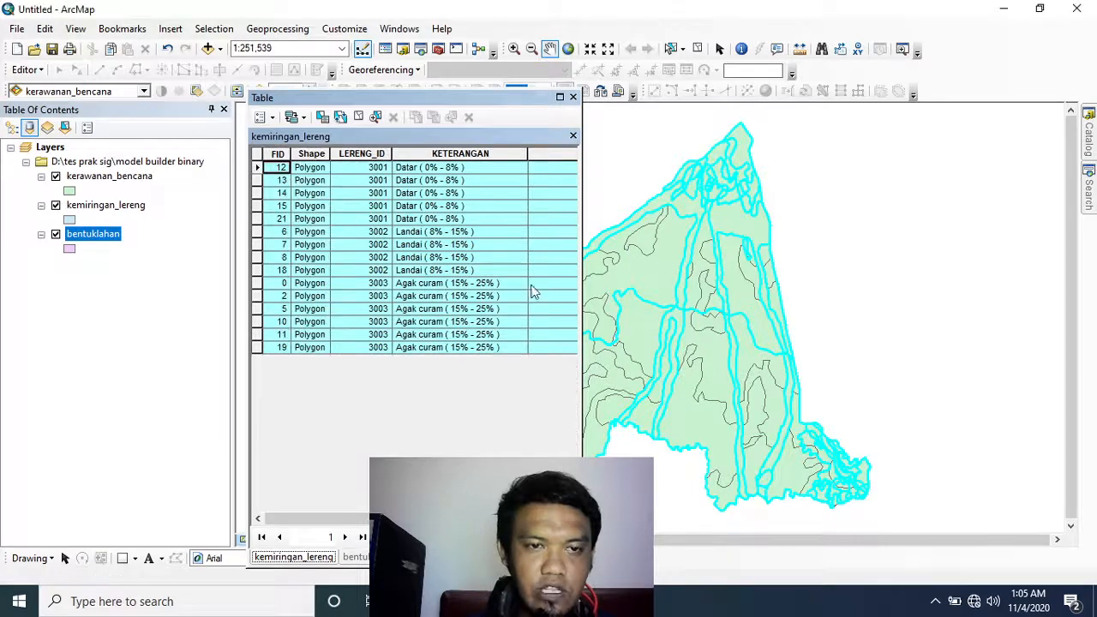
Calculate Harkat2 as 1 for the selected kemiringan_lereng records and show all records again.
{"action": "left_click_drag", "start_coordinate": [420, 519], "coordinate": [522, 519]}
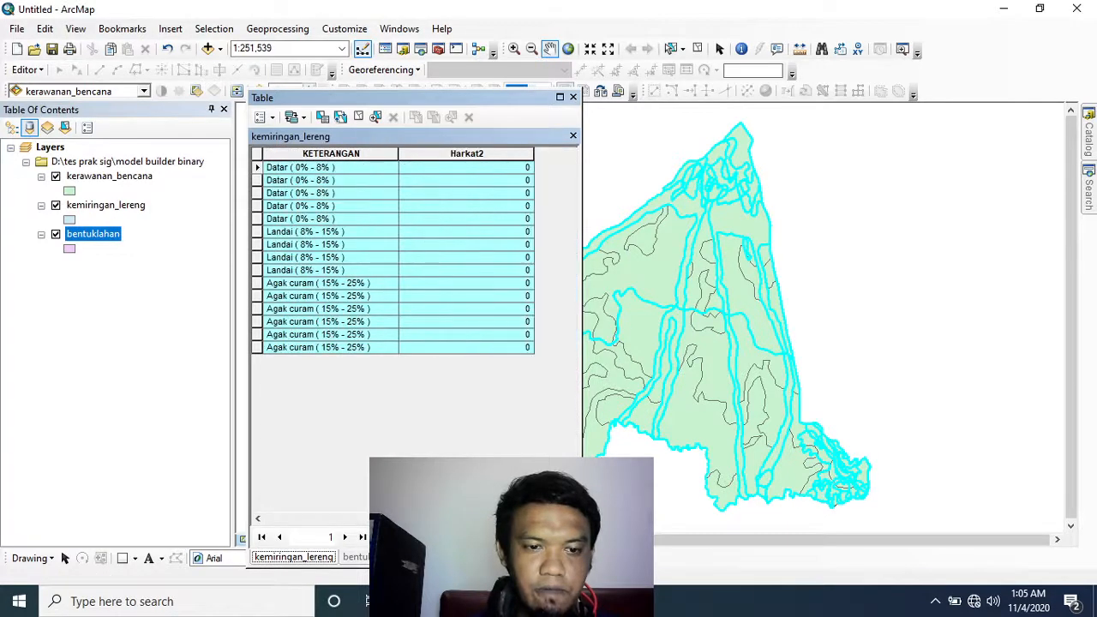
{"action": "left_click", "coordinate": [480, 152]}
{"action": "right_click", "coordinate": [481, 151]}
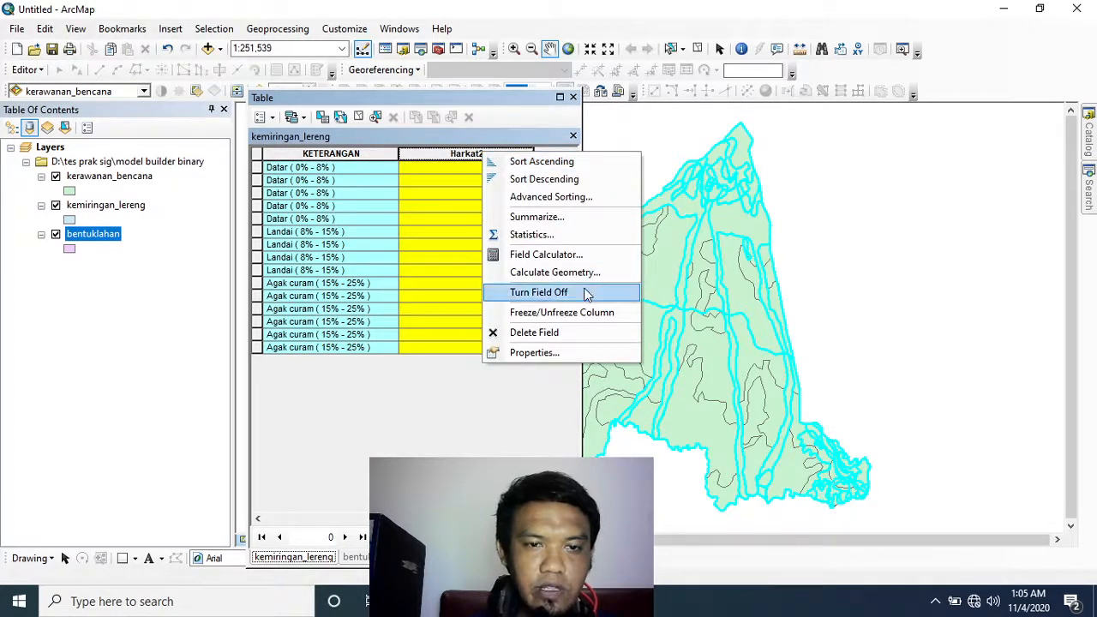
{"action": "left_click", "coordinate": [570, 254]}
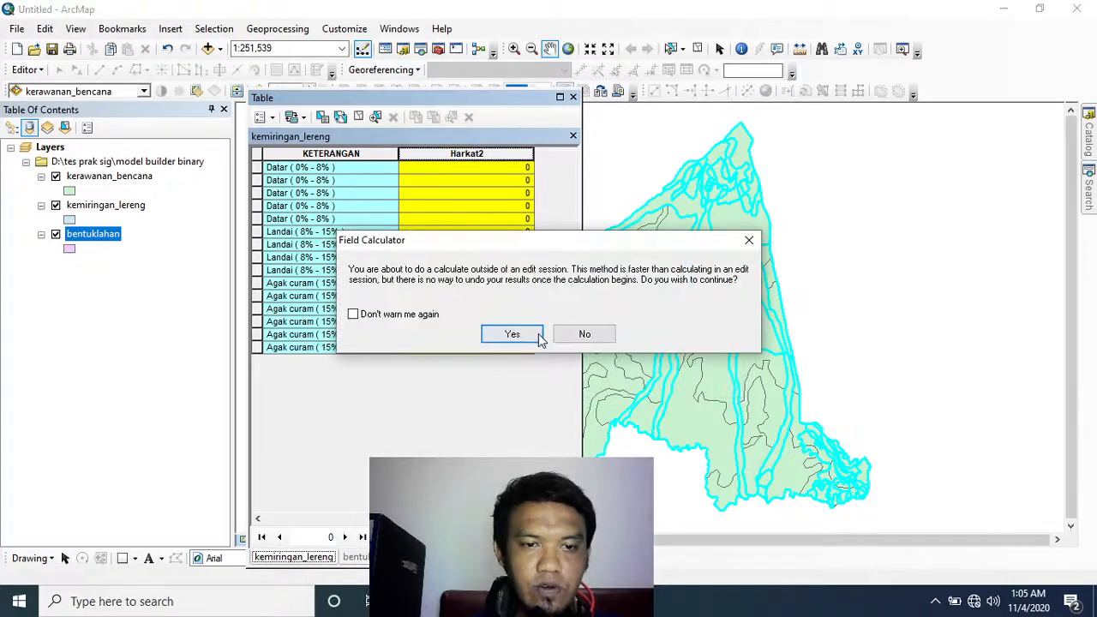
{"action": "left_click", "coordinate": [510, 332]}
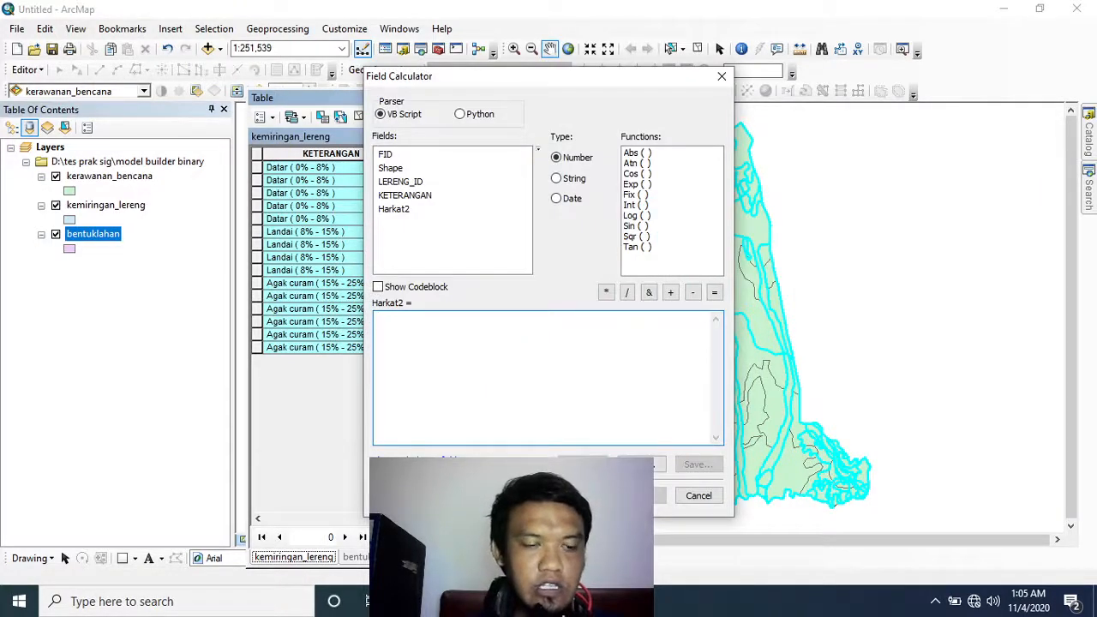
{"action": "type", "text": "1"}
{"action": "left_click", "coordinate": [641, 495]}
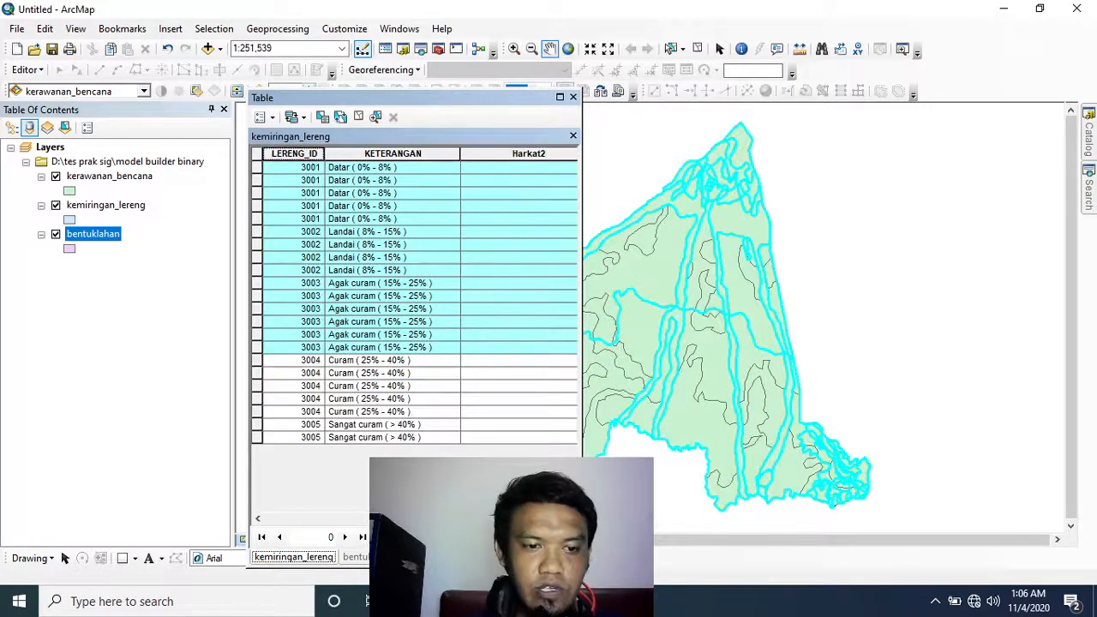
Sort the bentuklahan records by BL_SLM_ID in ascending order and select those with IDs from 60 to 110.
{"action": "left_click", "coordinate": [354, 557]}
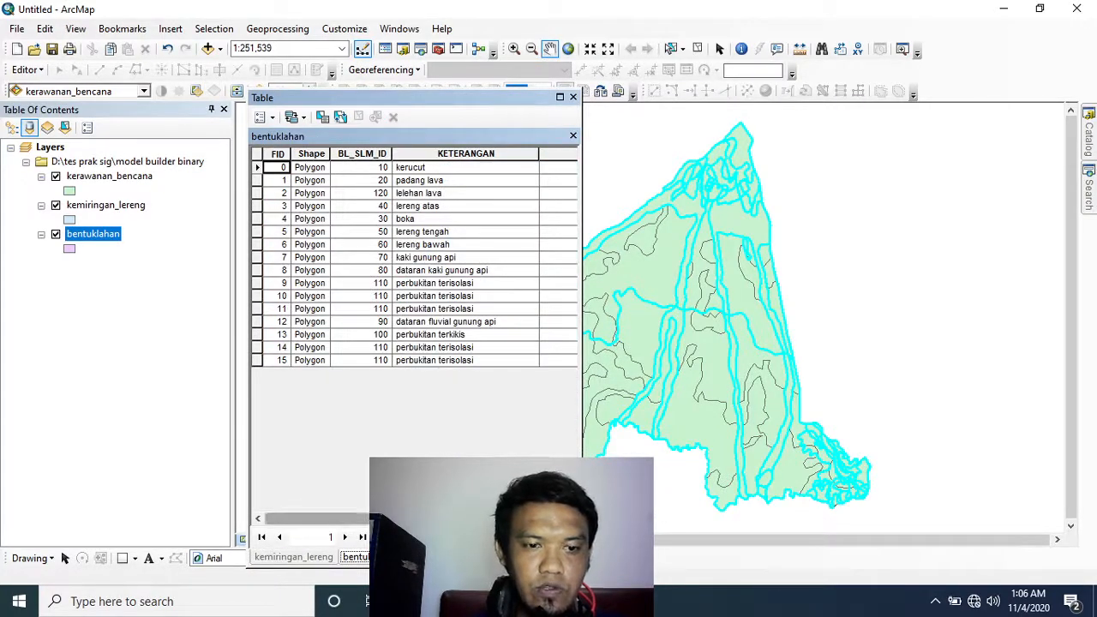
{"action": "mouse_move", "coordinate": [403, 518]}
{"action": "left_mouse_down"}
{"action": "mouse_move", "coordinate": [522, 519]}
{"action": "mouse_move", "coordinate": [403, 519]}
{"action": "left_mouse_up"}
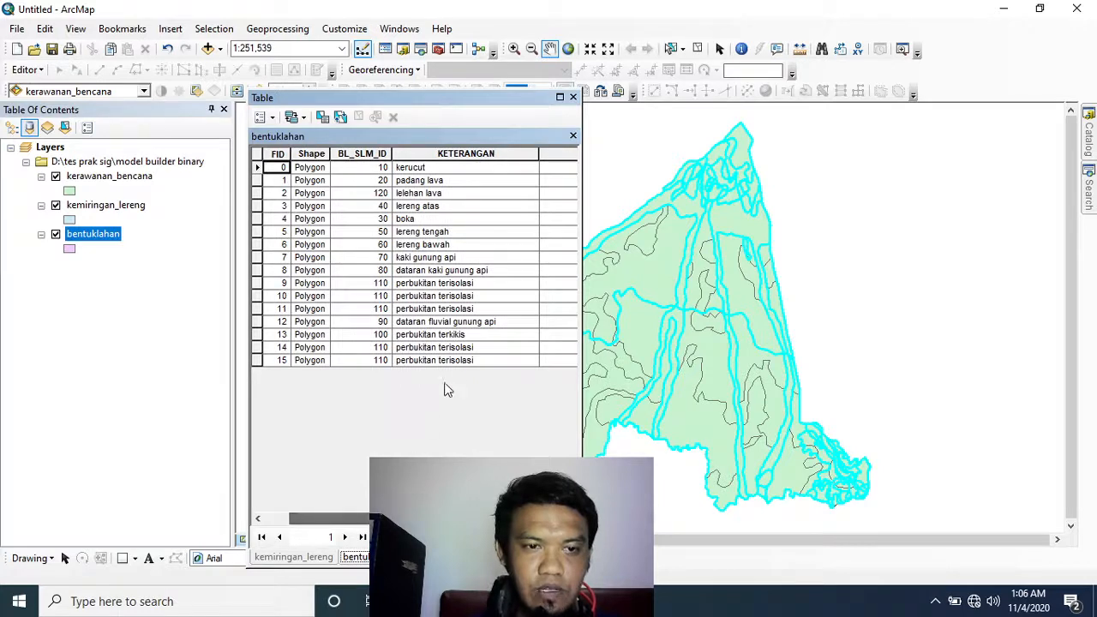
{"action": "double_click", "coordinate": [374, 153]}
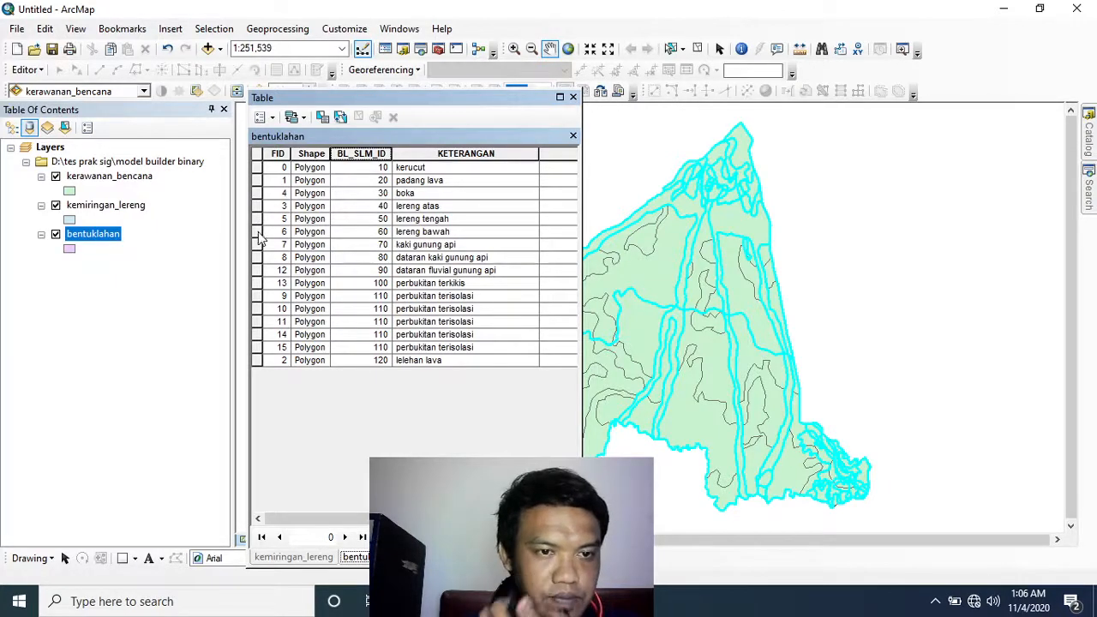
{"action": "left_click_drag", "start_coordinate": [257, 232], "coordinate": [267, 348]}
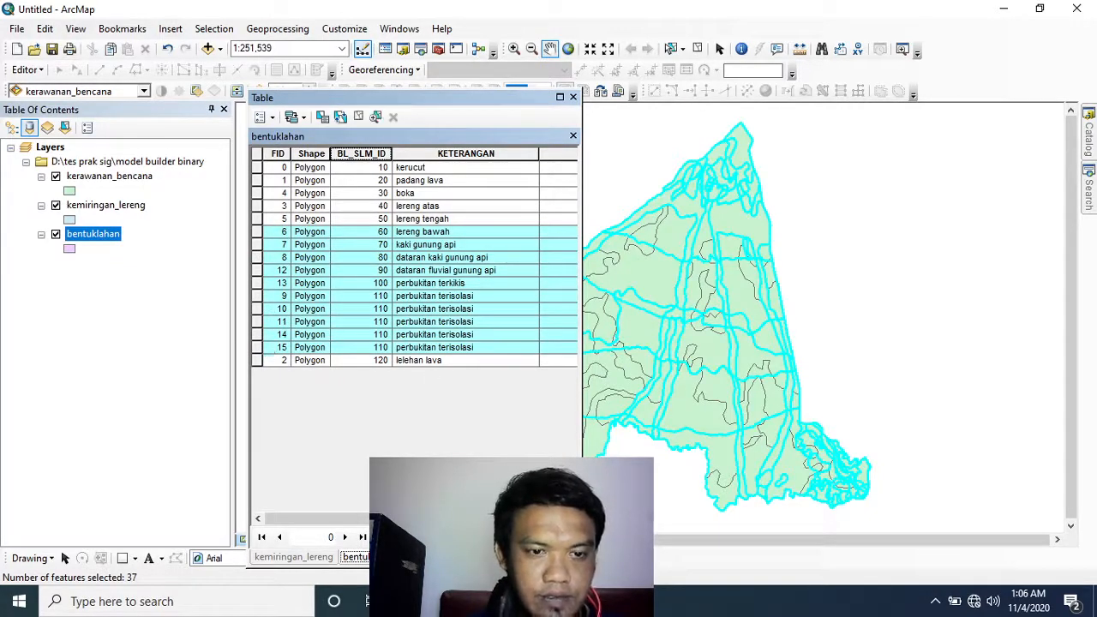
Show only the selected bentuklahan records and calculate their Harkat3 field as 1.
{"action": "left_click_drag", "start_coordinate": [403, 518], "coordinate": [540, 518]}
{"action": "left_click", "coordinate": [400, 537]}
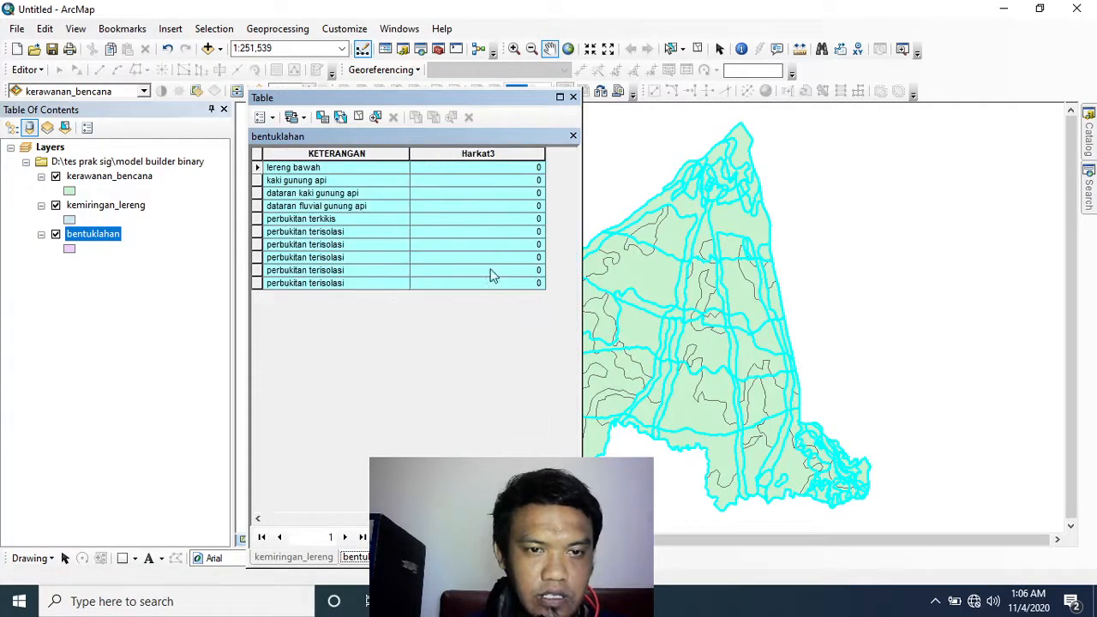
{"action": "right_click", "coordinate": [488, 154]}
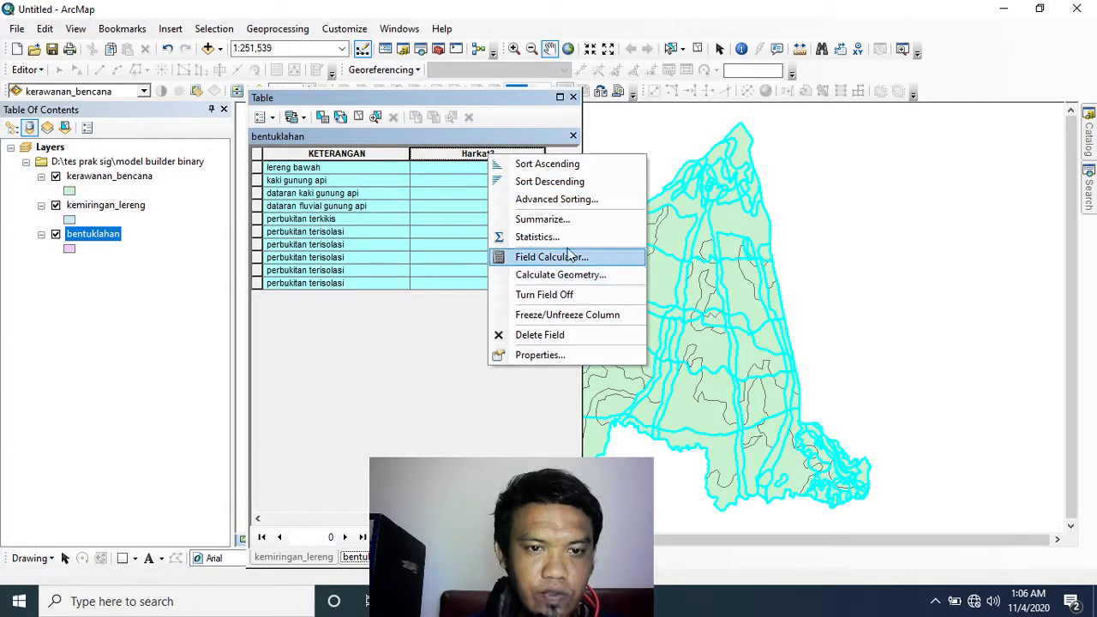
{"action": "left_click", "coordinate": [517, 254]}
{"action": "left_click", "coordinate": [524, 336]}
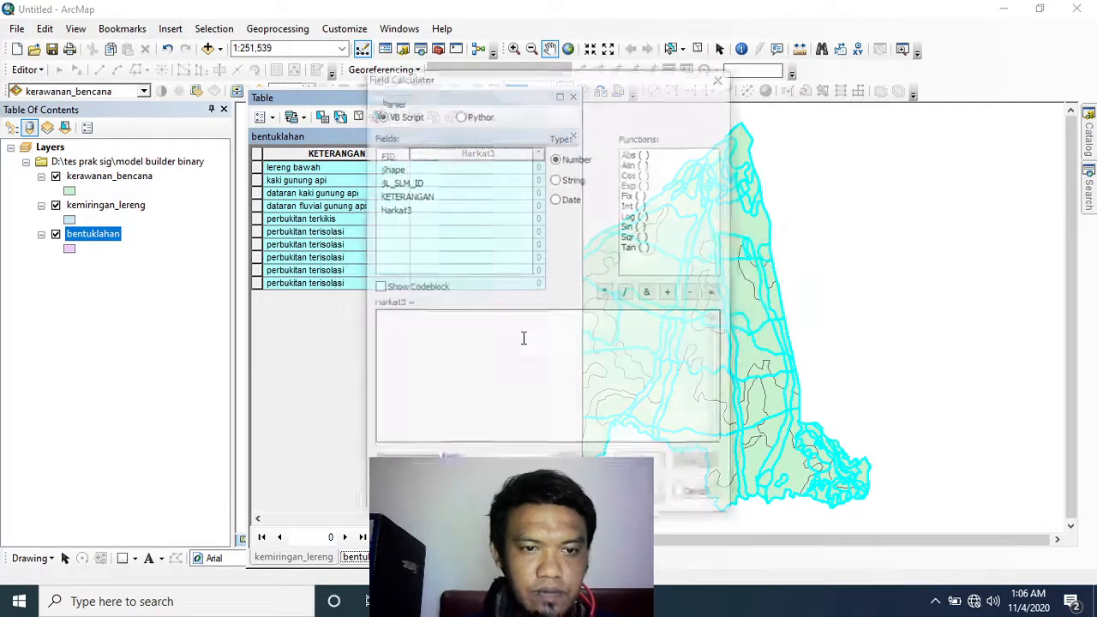
{"action": "type", "text": "1"}
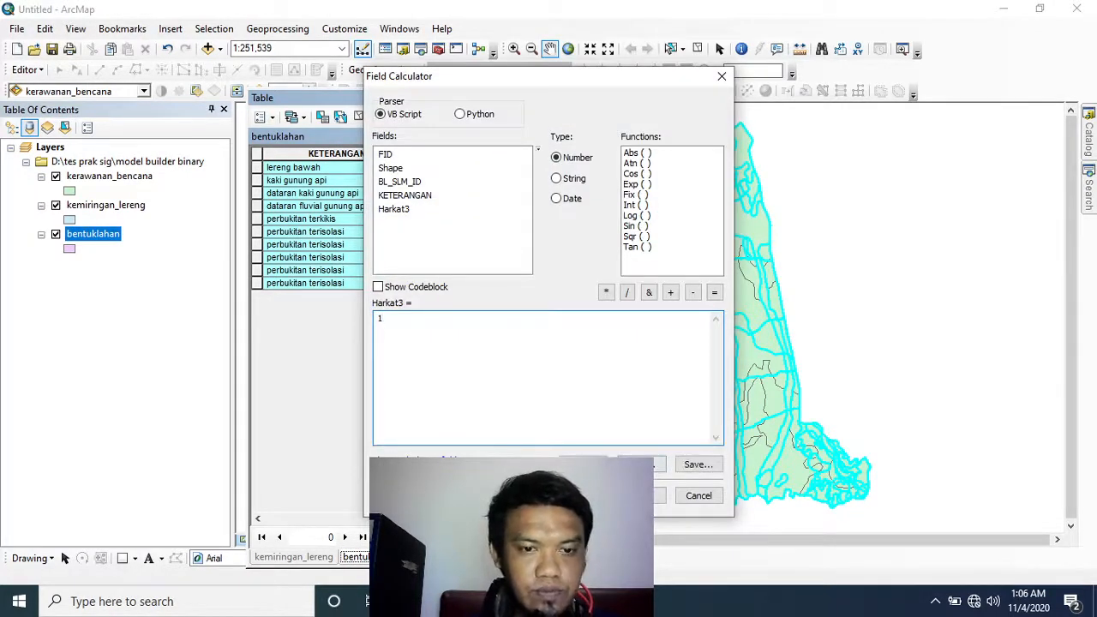
{"action": "left_click", "coordinate": [640, 495]}
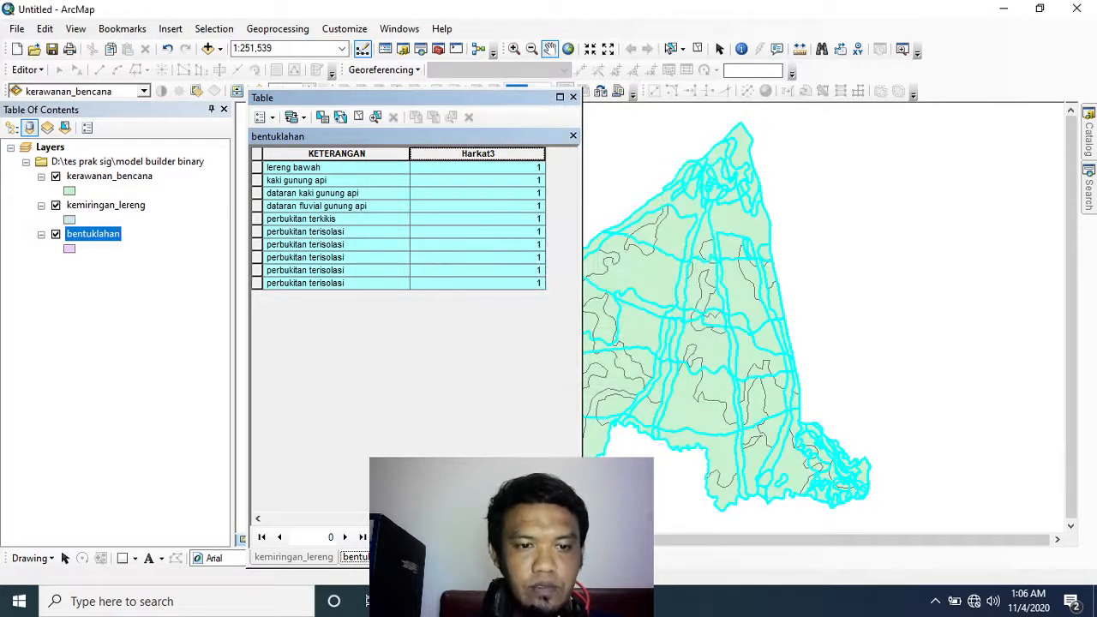
Show all bentuklahan records again, check the Harkat3 column and close the attribute table.
{"action": "left_click", "coordinate": [383, 537]}
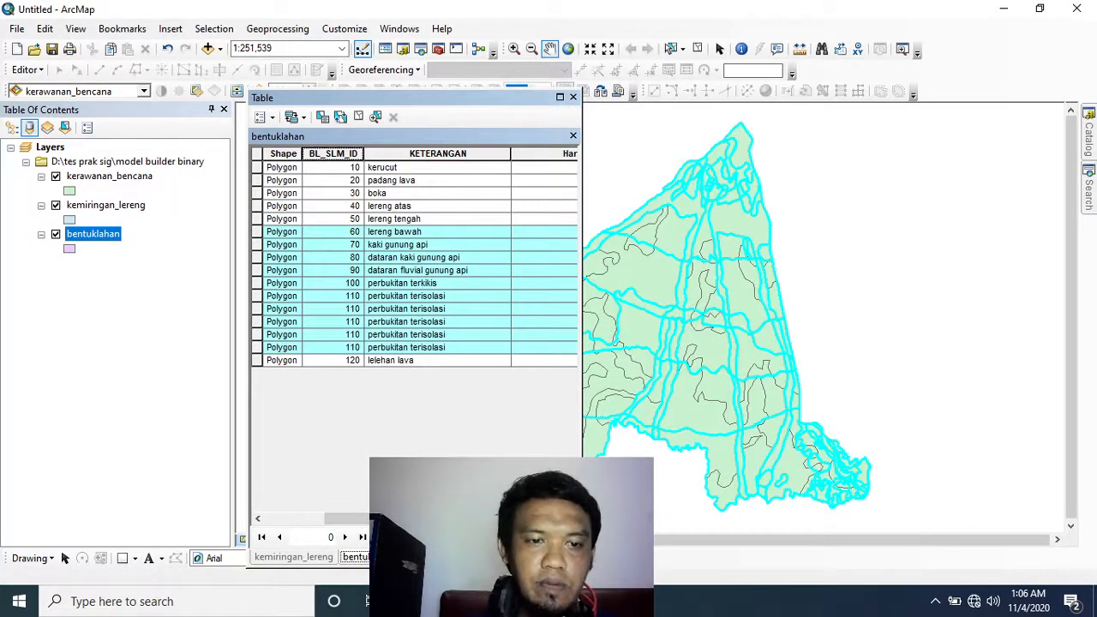
{"action": "left_click_drag", "start_coordinate": [428, 518], "coordinate": [506, 518]}
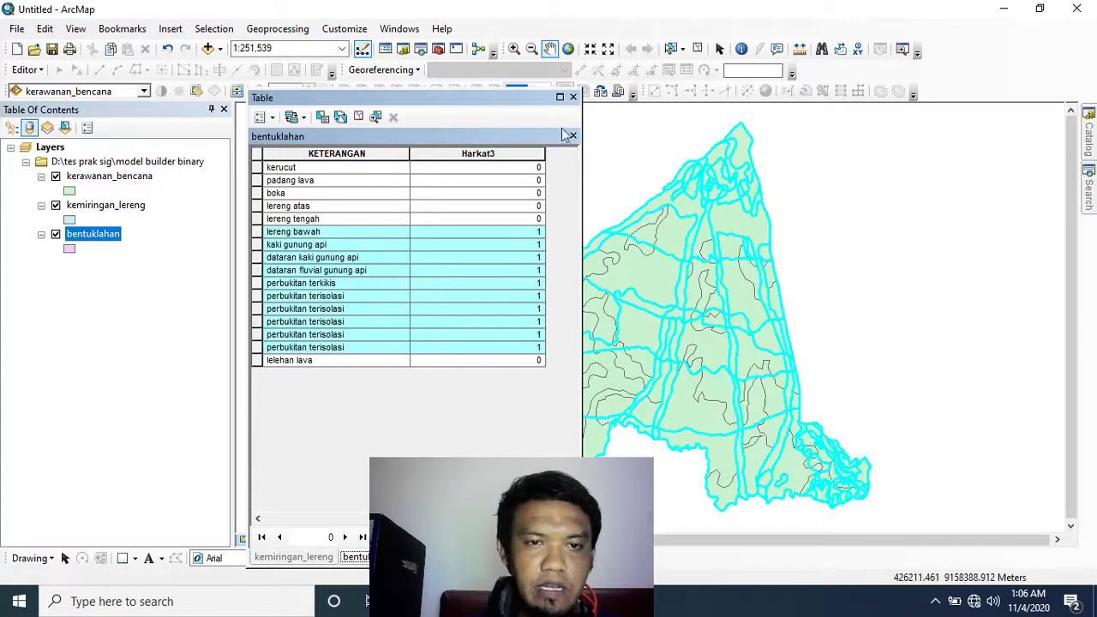
{"action": "left_click", "coordinate": [573, 97]}
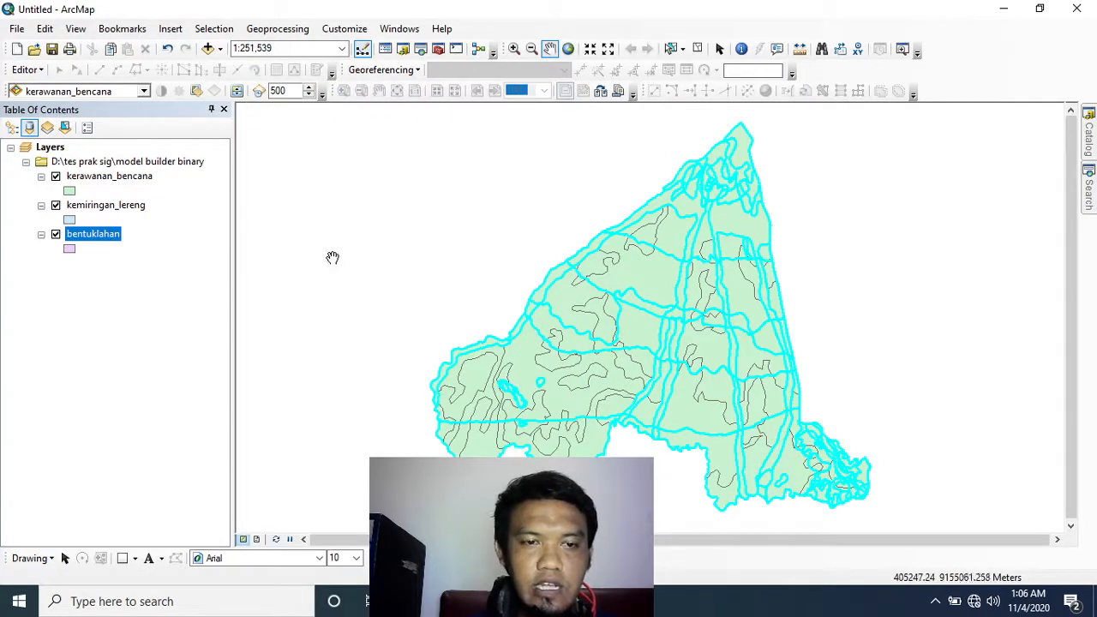
Open ArcToolbox and place its window so that it does not cover the Catalog.
{"action": "left_click", "coordinate": [696, 48]}
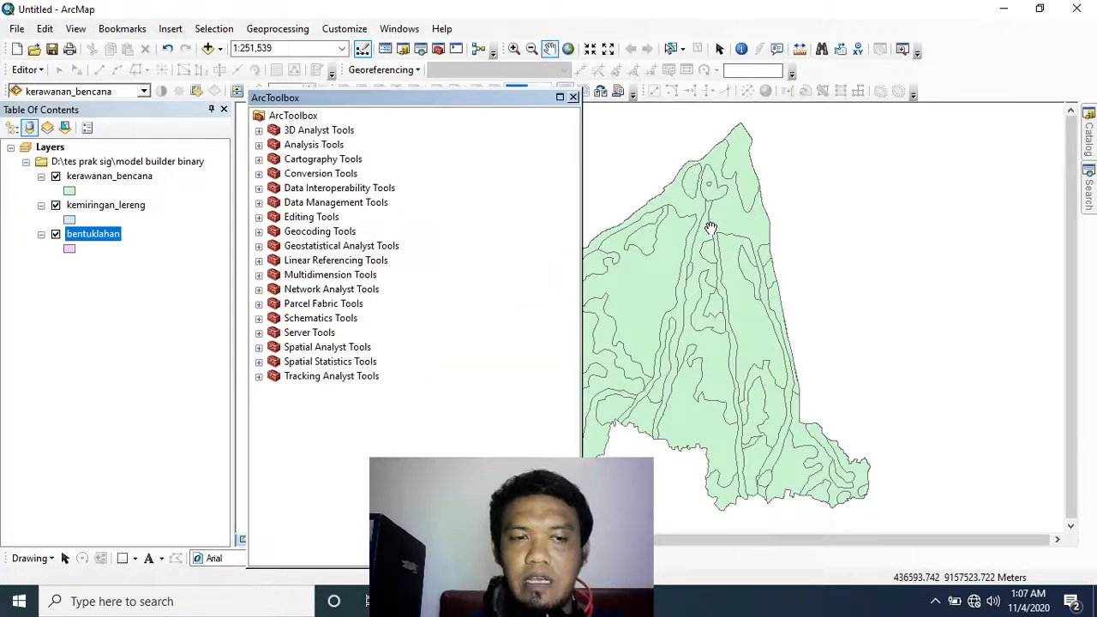
{"action": "left_click_drag", "start_coordinate": [441, 100], "coordinate": [762, 135]}
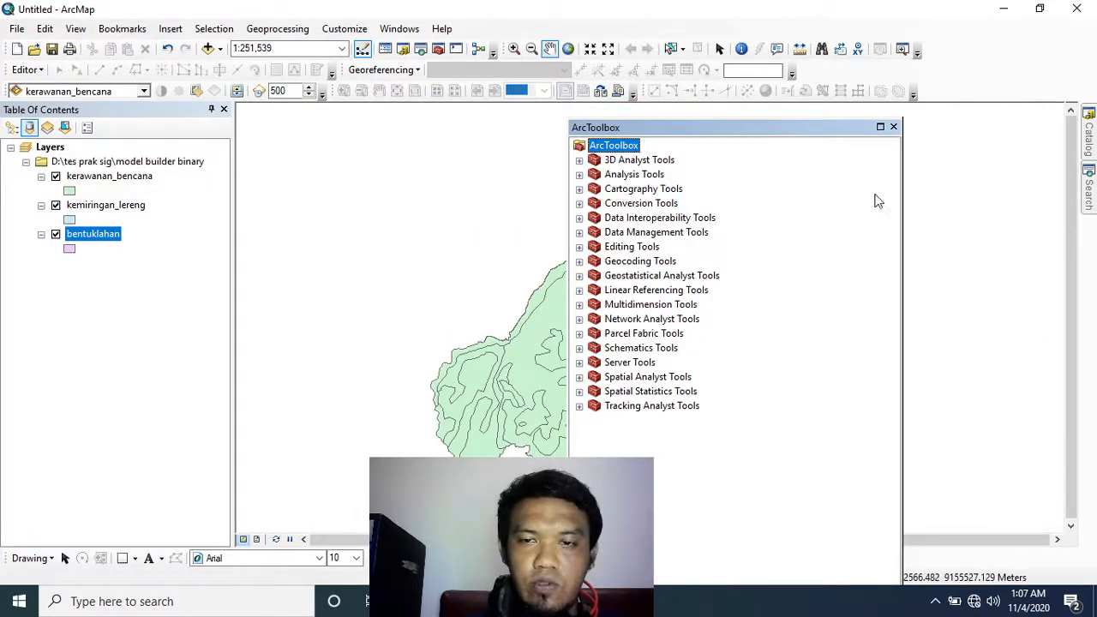
{"action": "left_click", "coordinate": [1090, 144]}
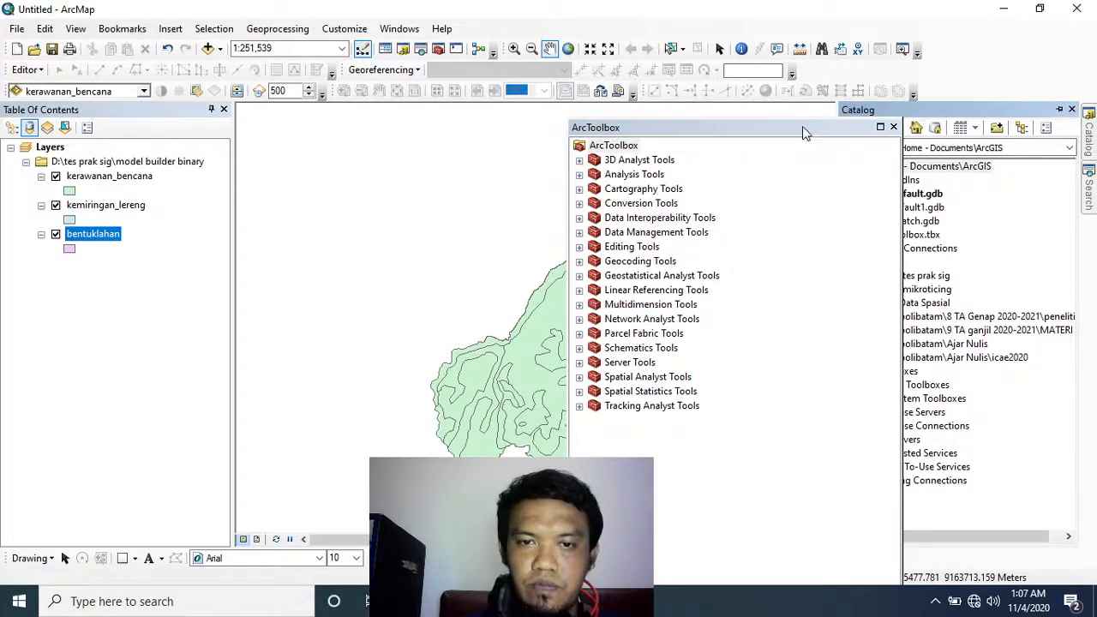
{"action": "left_click_drag", "start_coordinate": [802, 126], "coordinate": [637, 84]}
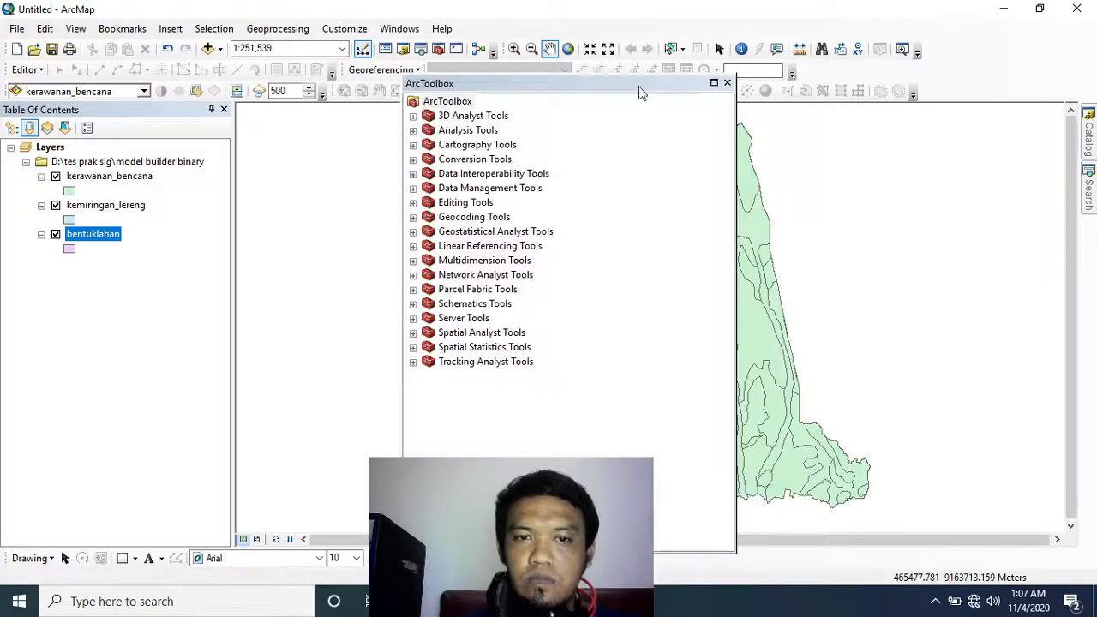
Create a new toolbox named tes in the D:\tes prak sig folder connection.
{"action": "left_click", "coordinate": [1090, 141]}
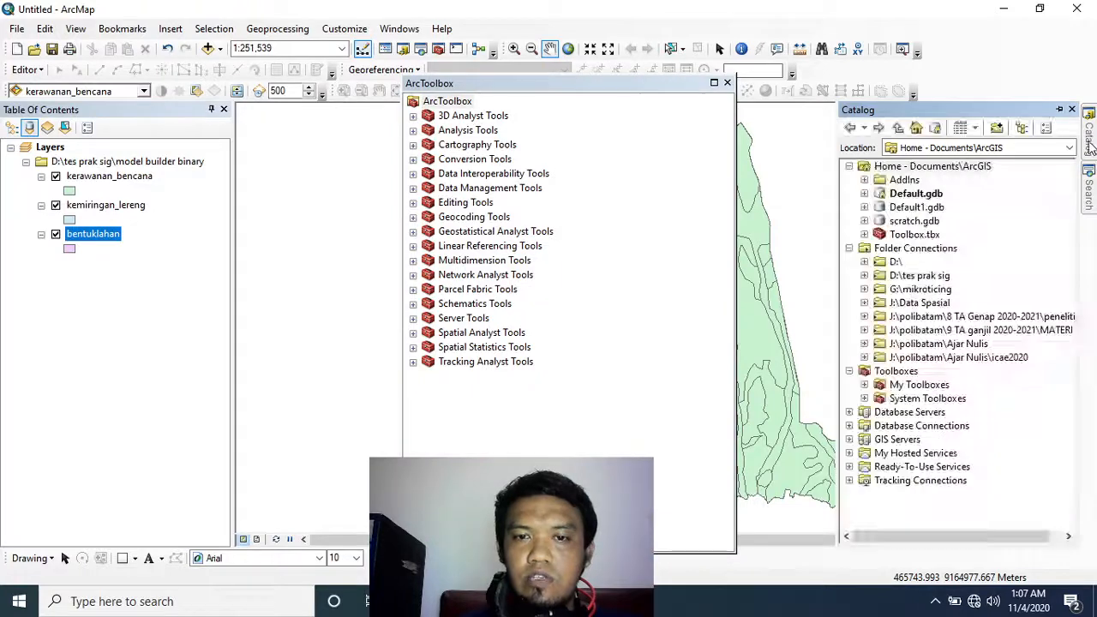
{"action": "left_click", "coordinate": [863, 276]}
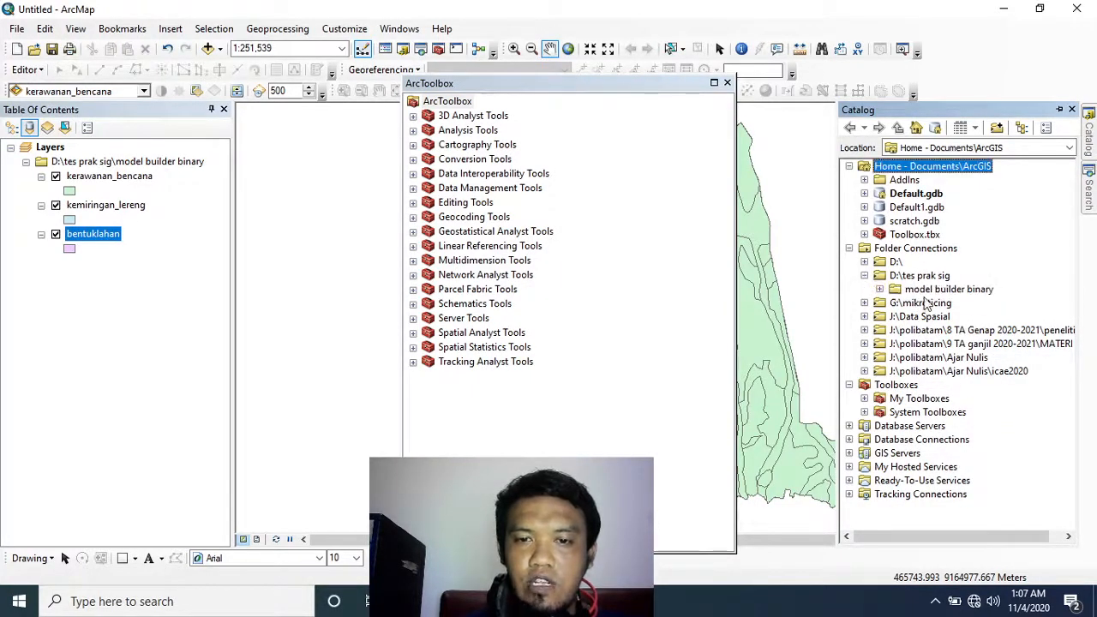
{"action": "right_click", "coordinate": [918, 277]}
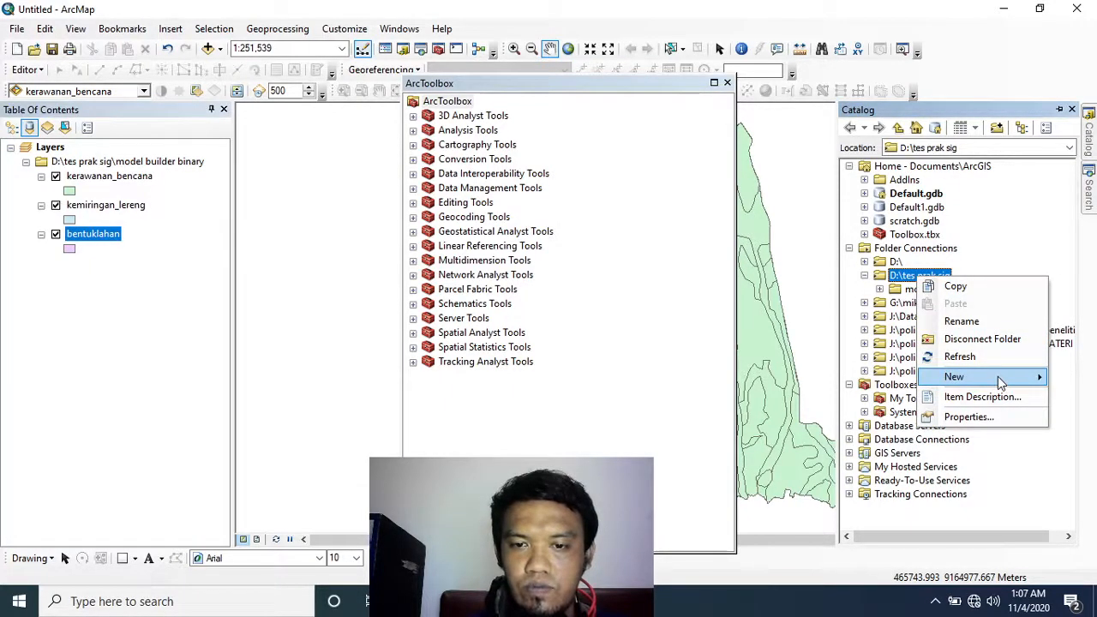
{"action": "mouse_move", "coordinate": [1001, 383]}
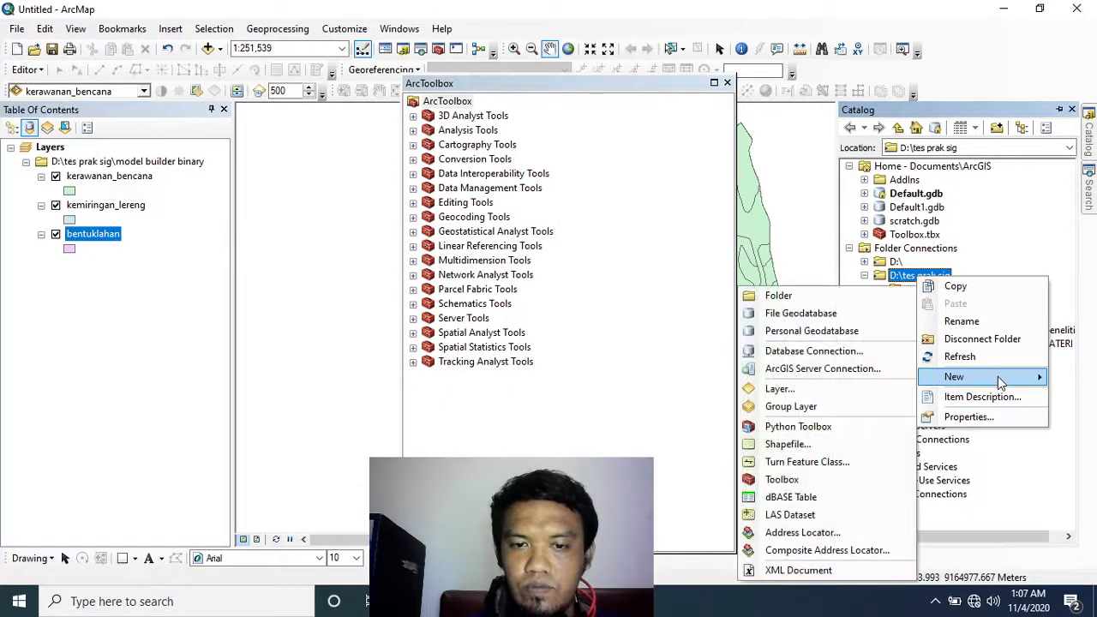
{"action": "left_click", "coordinate": [782, 480]}
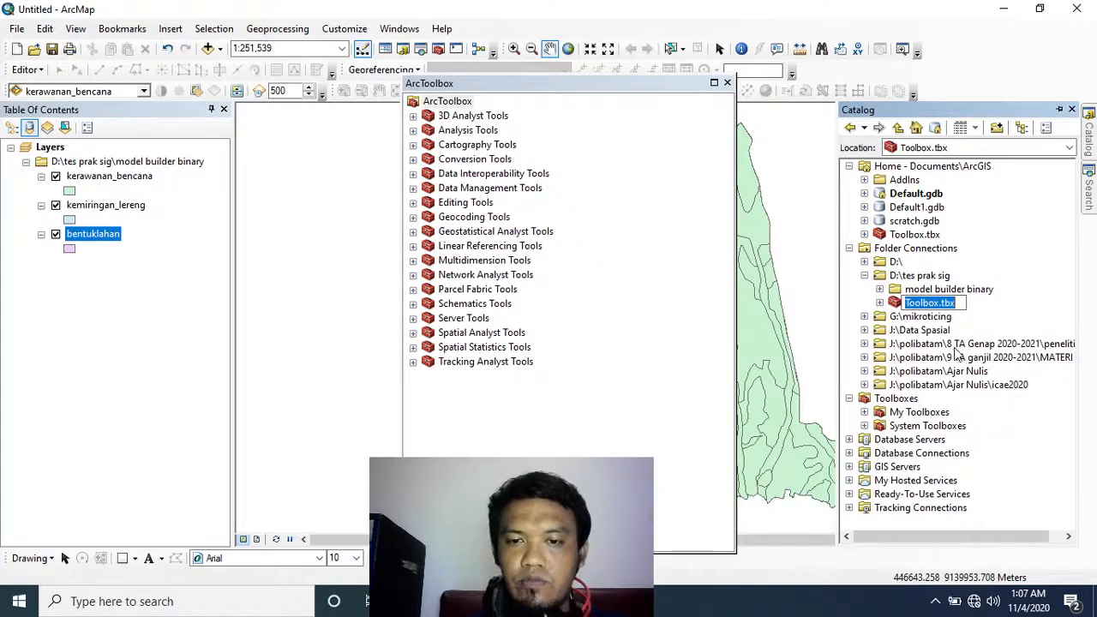
{"action": "type", "text": "te"}
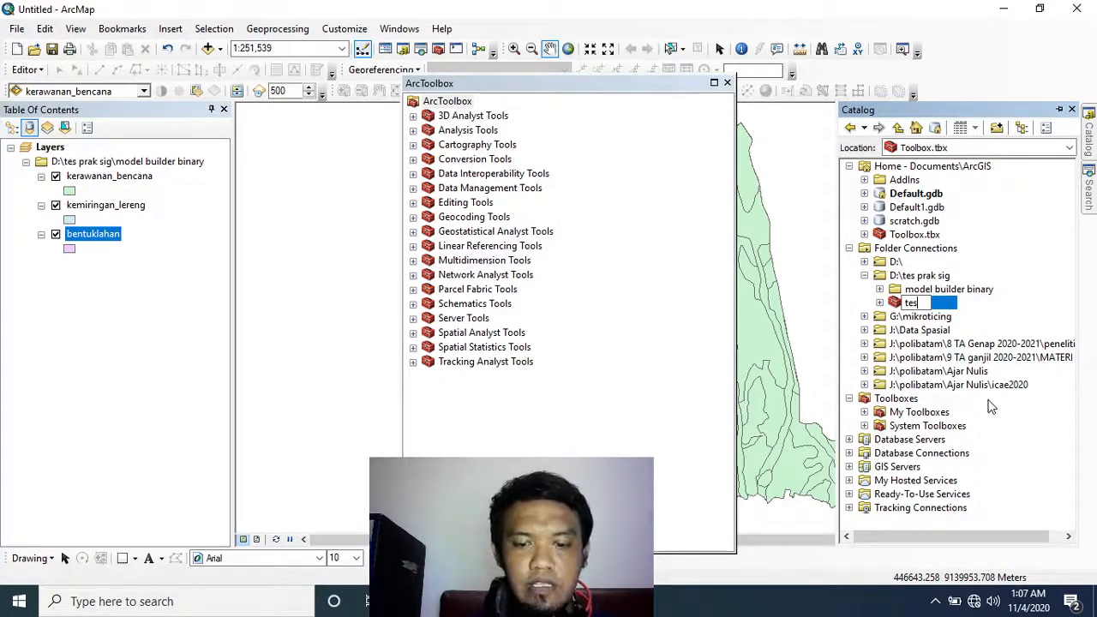
{"action": "type", "text": "s"}
{"action": "key", "text": "Return"}
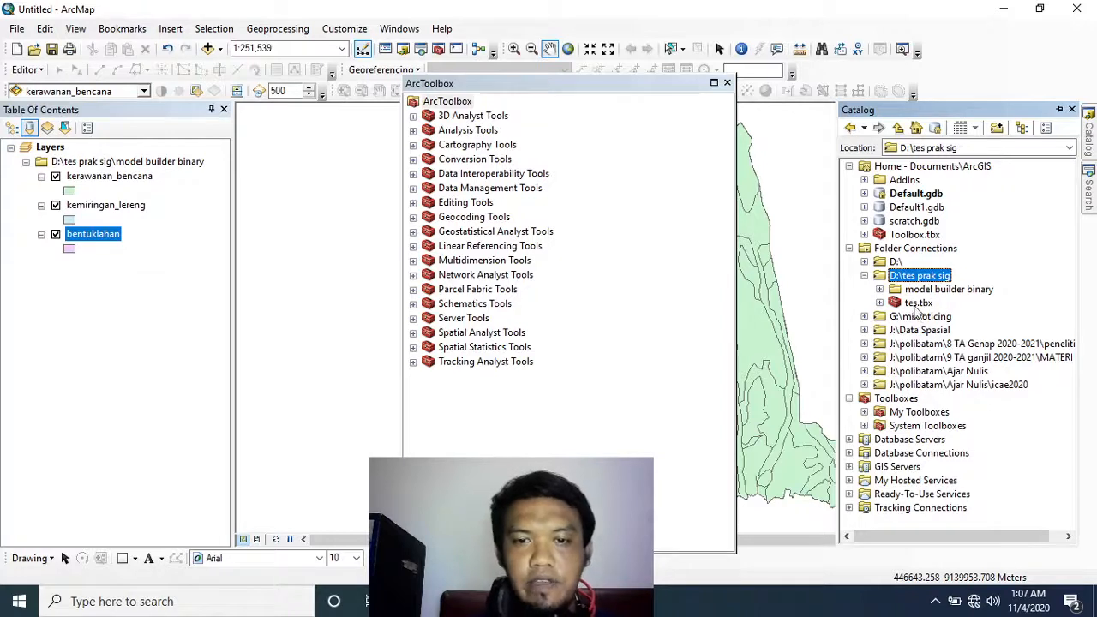
Add the tes.tbx toolbox from the tes prak sig folder to ArcToolbox.
{"action": "left_click", "coordinate": [917, 304]}
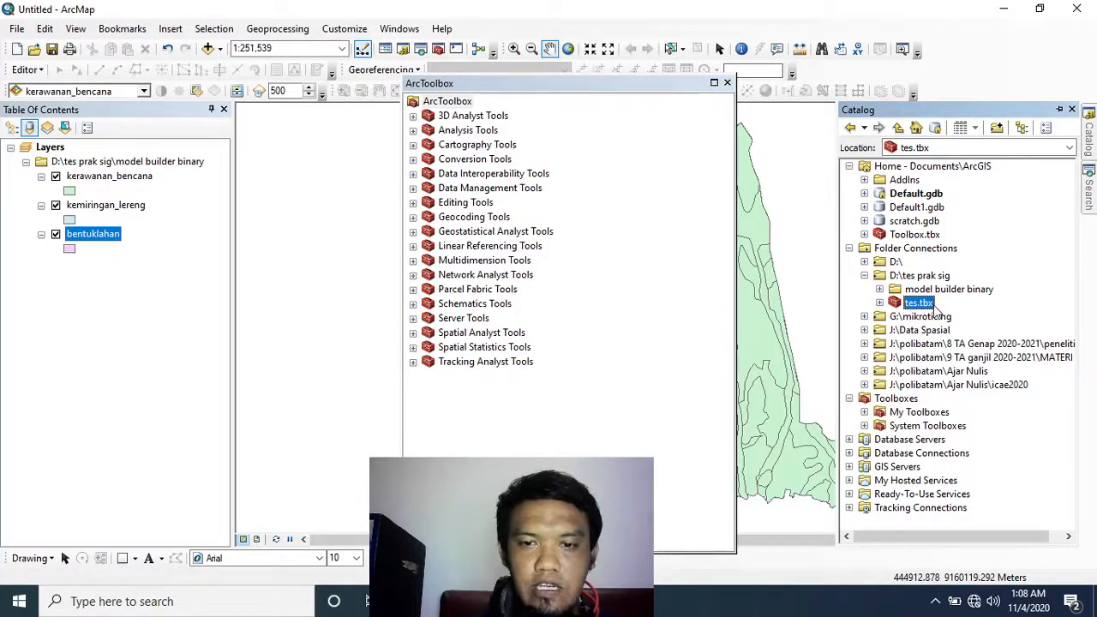
{"action": "right_click", "coordinate": [441, 104]}
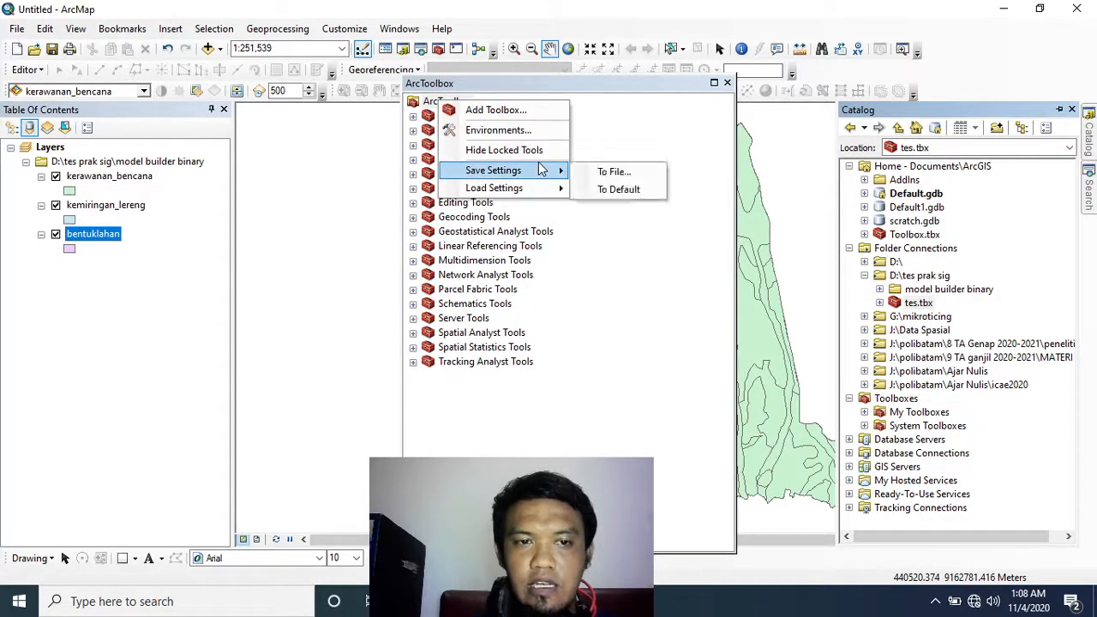
{"action": "left_click", "coordinate": [496, 111]}
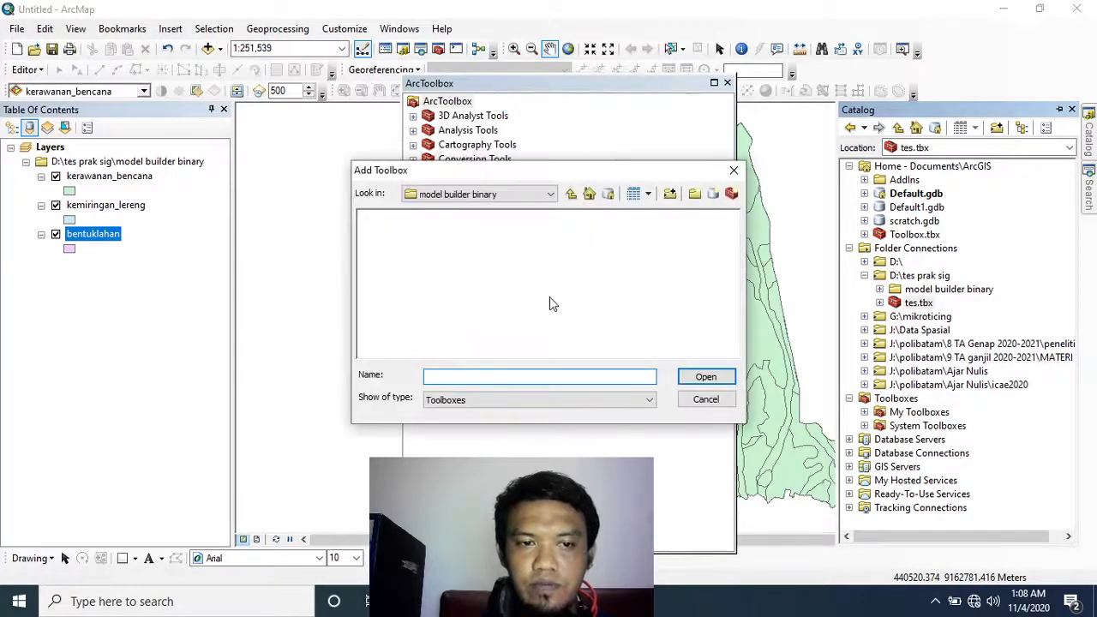
{"action": "left_click", "coordinate": [572, 194]}
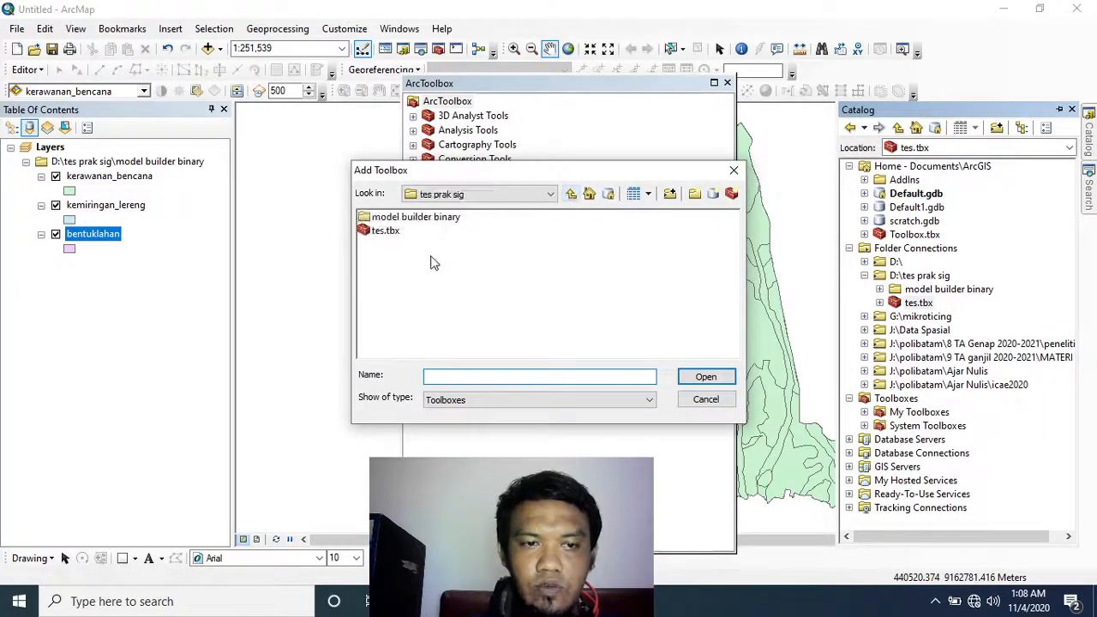
{"action": "left_click", "coordinate": [385, 230]}
{"action": "left_click", "coordinate": [704, 376]}
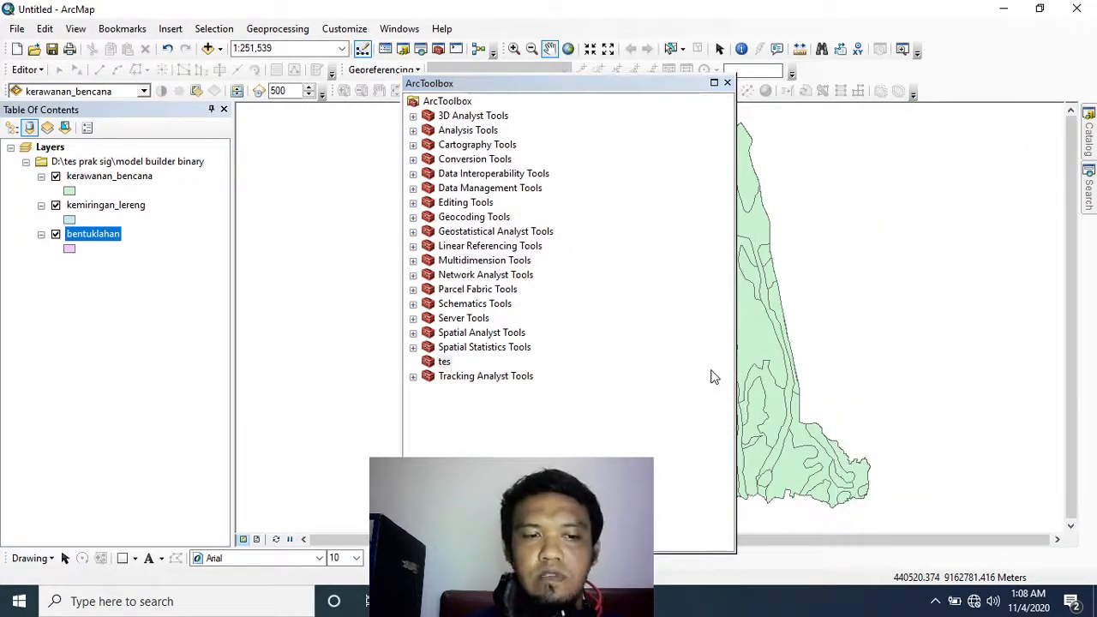
Create a new model in the tes toolbox and arrange its window beside the ArcToolbox window.
{"action": "left_click", "coordinate": [435, 360]}
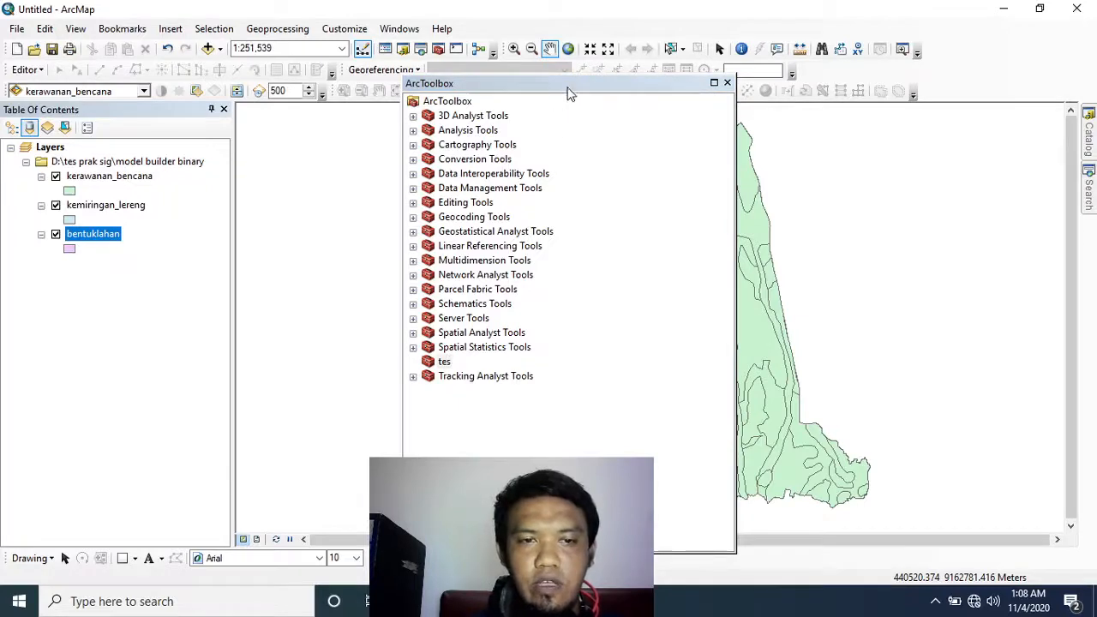
{"action": "left_click_drag", "start_coordinate": [567, 84], "coordinate": [823, 73]}
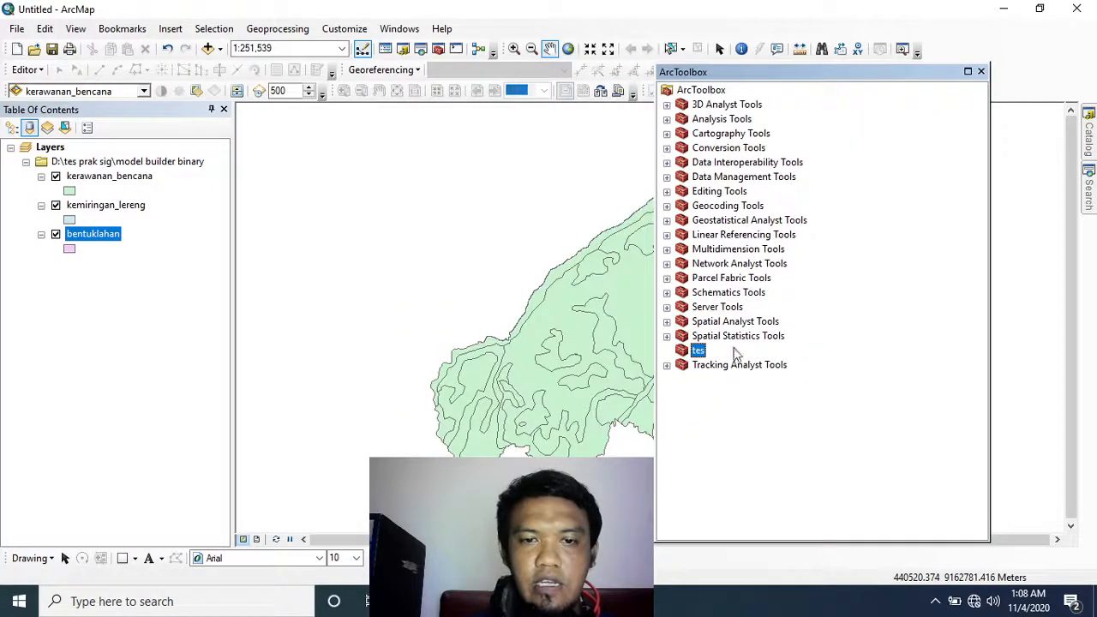
{"action": "right_click", "coordinate": [698, 352]}
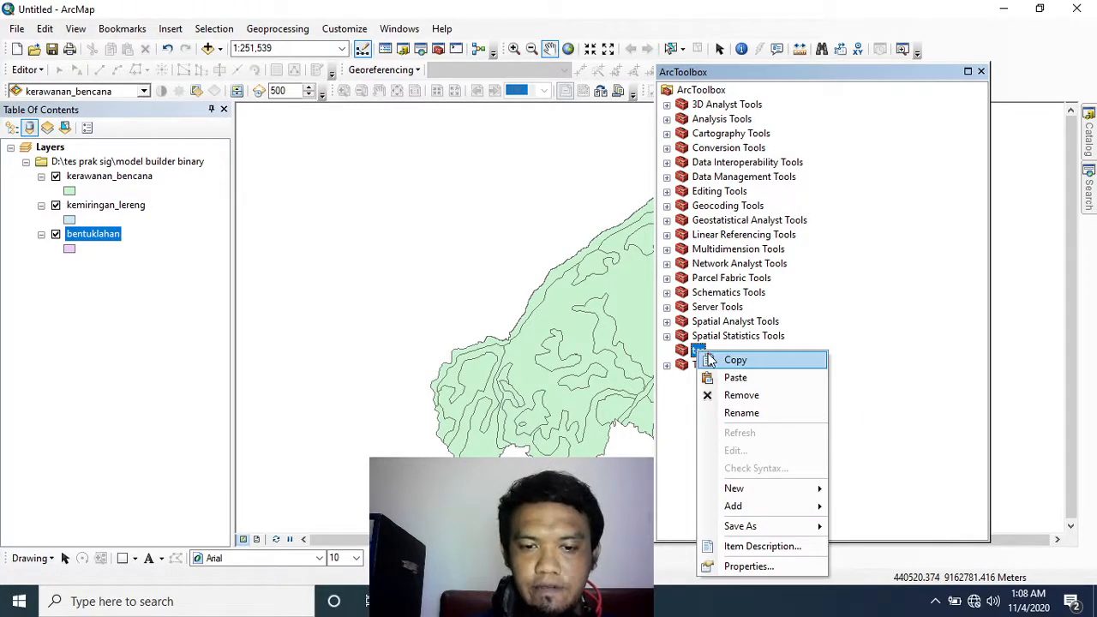
{"action": "mouse_move", "coordinate": [812, 493]}
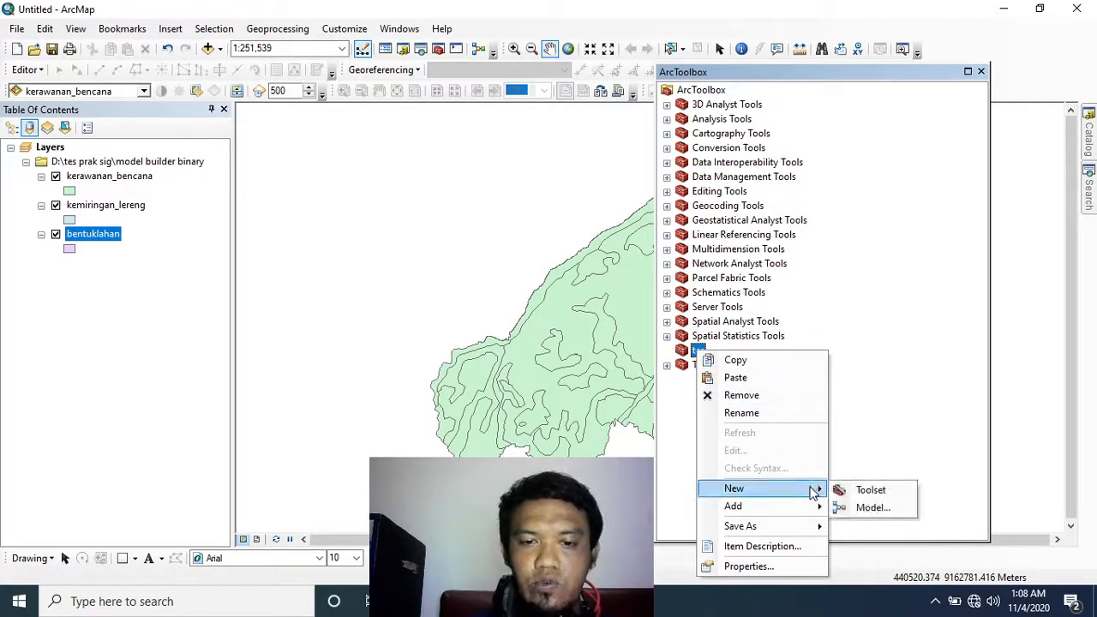
{"action": "left_click", "coordinate": [883, 510]}
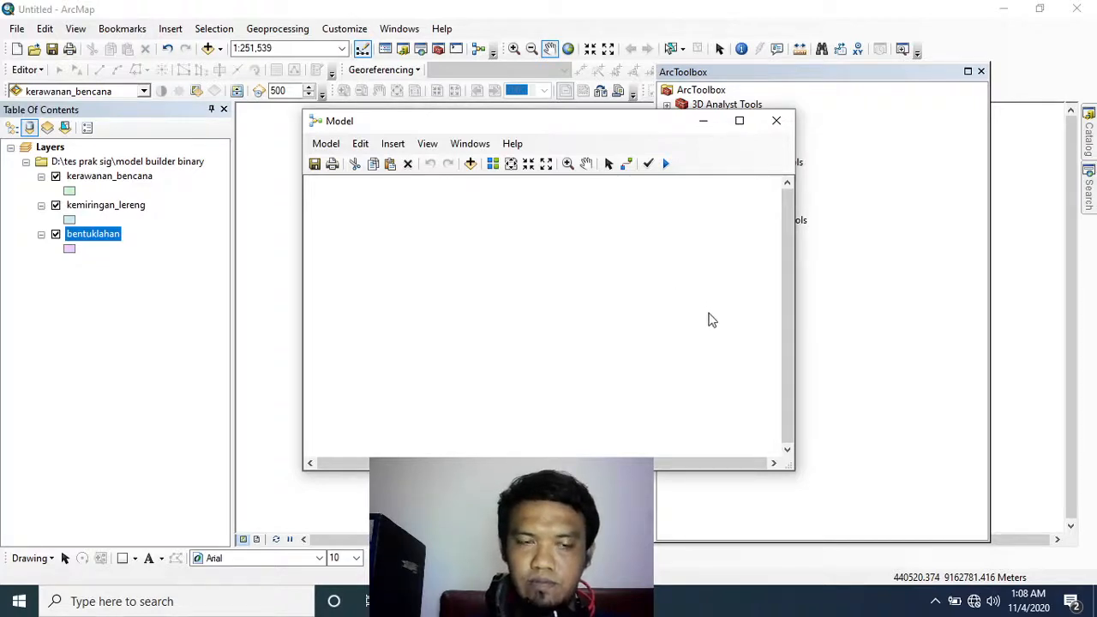
{"action": "left_click_drag", "start_coordinate": [420, 128], "coordinate": [516, 134]}
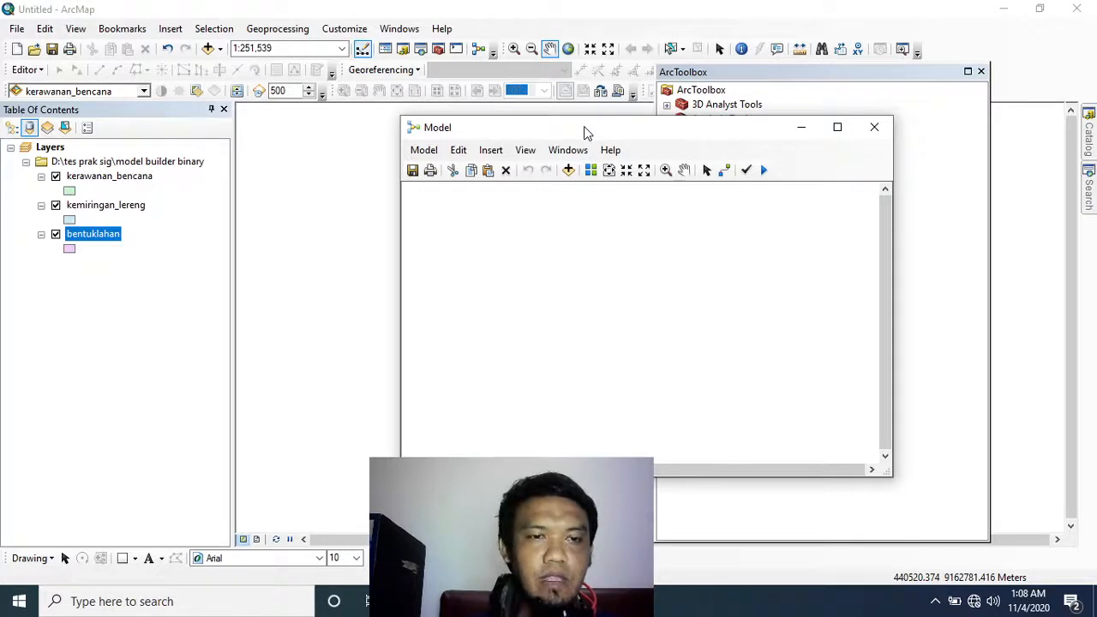
{"action": "left_click_drag", "start_coordinate": [561, 131], "coordinate": [630, 160]}
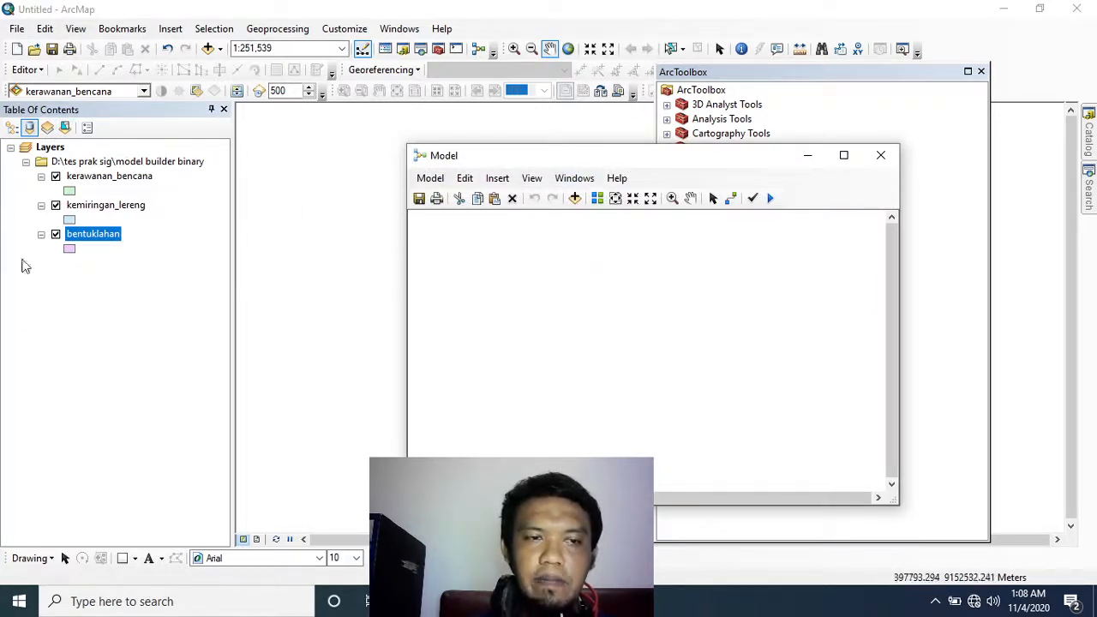
{"action": "left_click_drag", "start_coordinate": [589, 159], "coordinate": [326, 156]}
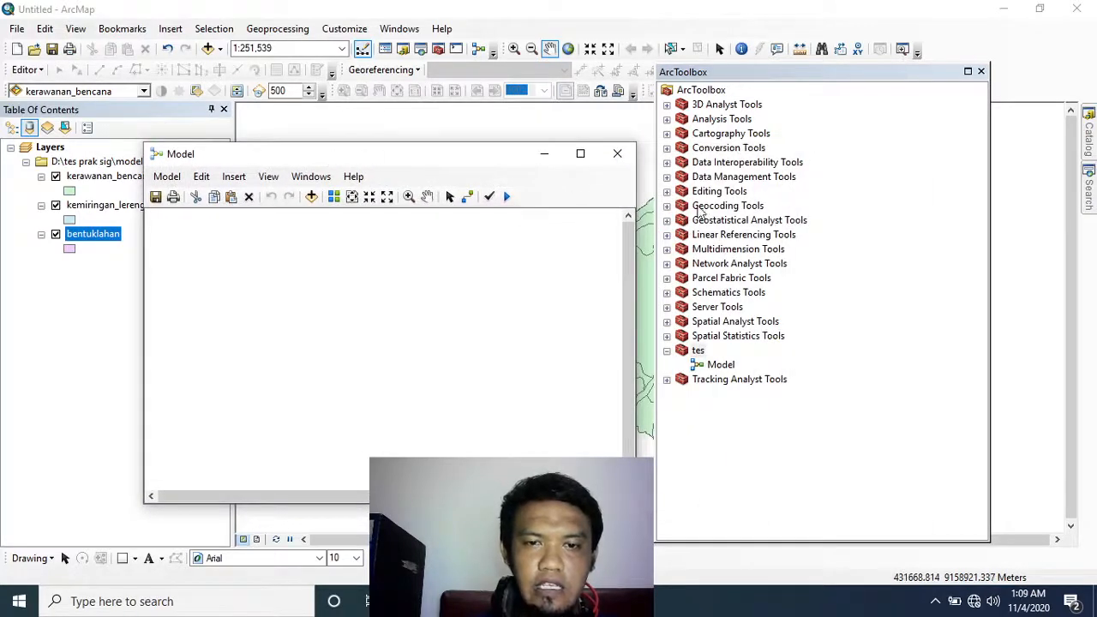
Add the Intersect tool from the Overlay analysis tools to the empty model.
{"action": "left_click", "coordinate": [666, 120]}
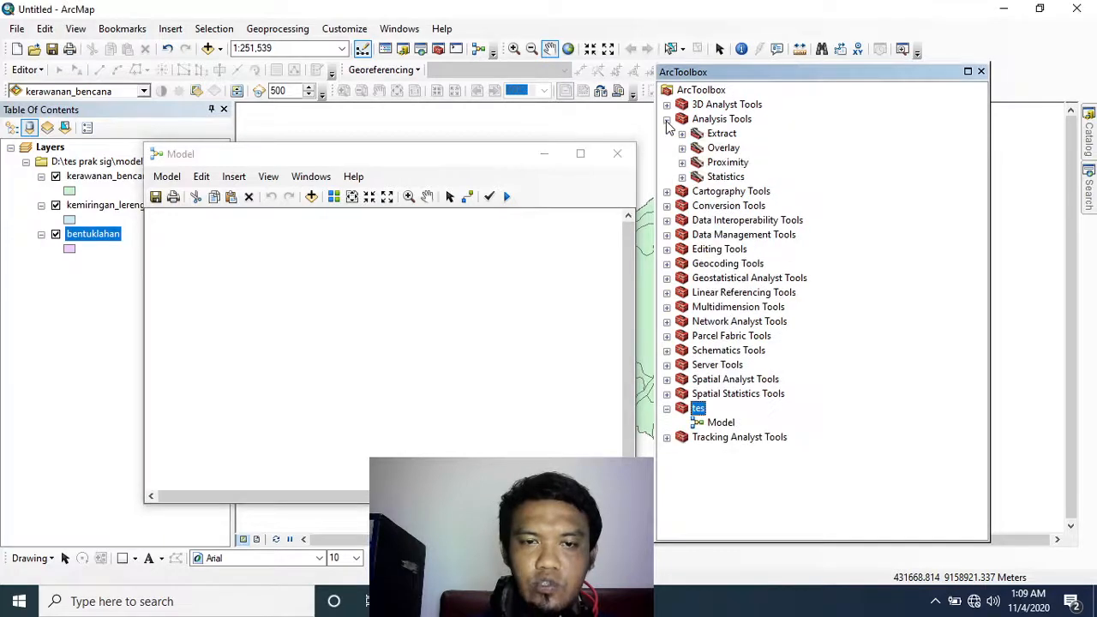
{"action": "left_click", "coordinate": [683, 148]}
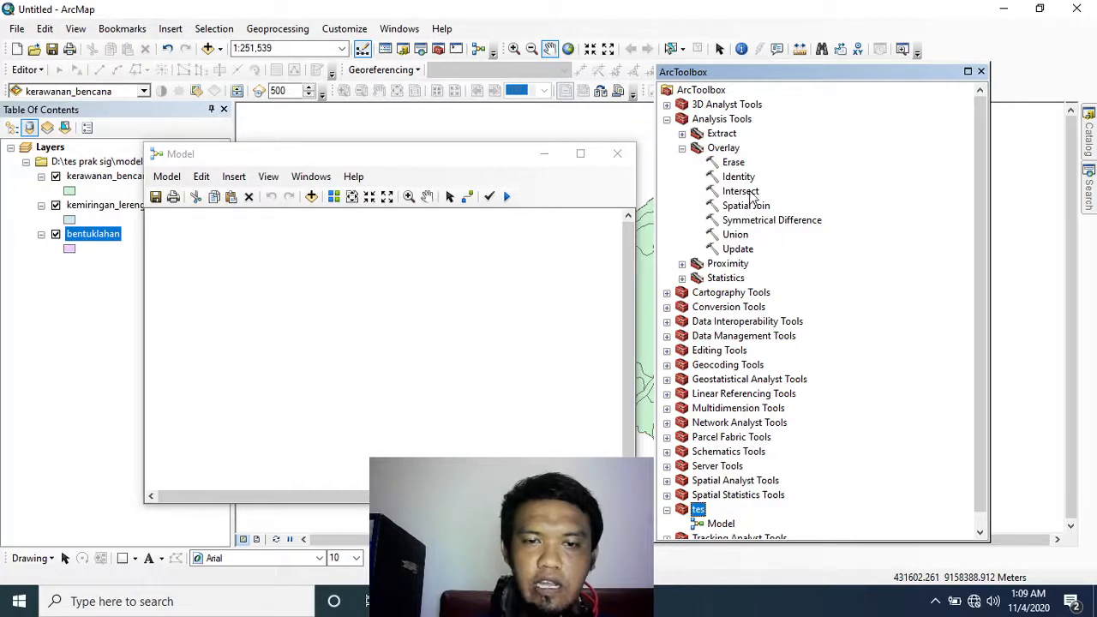
{"action": "left_click_drag", "start_coordinate": [750, 196], "coordinate": [730, 197]}
{"action": "left_click_drag", "start_coordinate": [728, 193], "coordinate": [262, 311]}
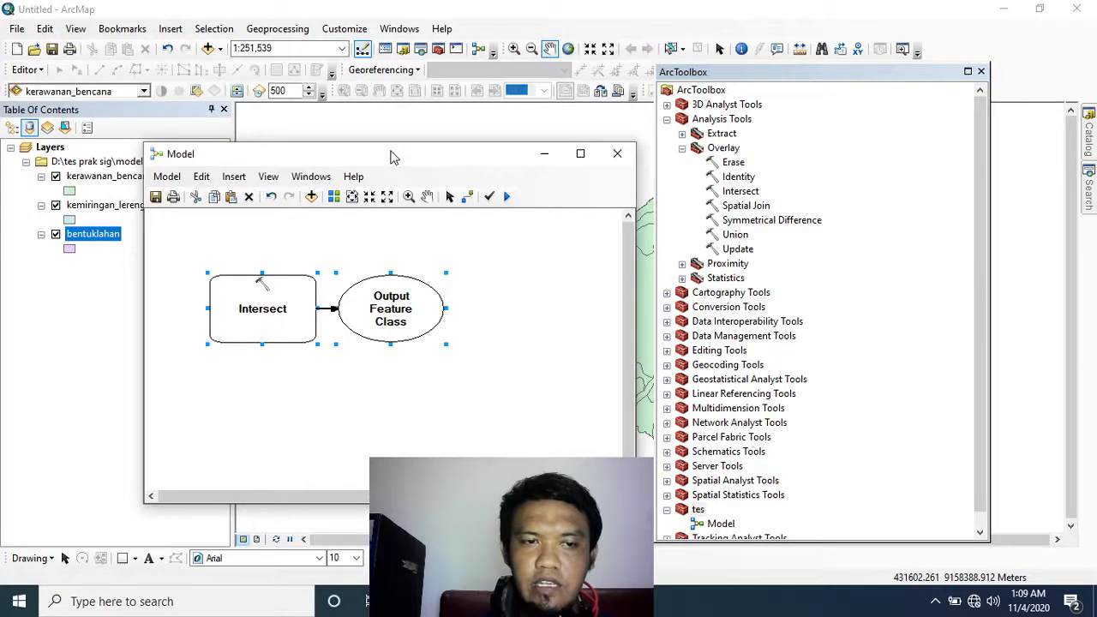
Set kerawanan_bencana, kemiringan_lereng and bentuklahan as the input features of the model's Intersect tool.
{"action": "left_click_drag", "start_coordinate": [389, 156], "coordinate": [606, 110]}
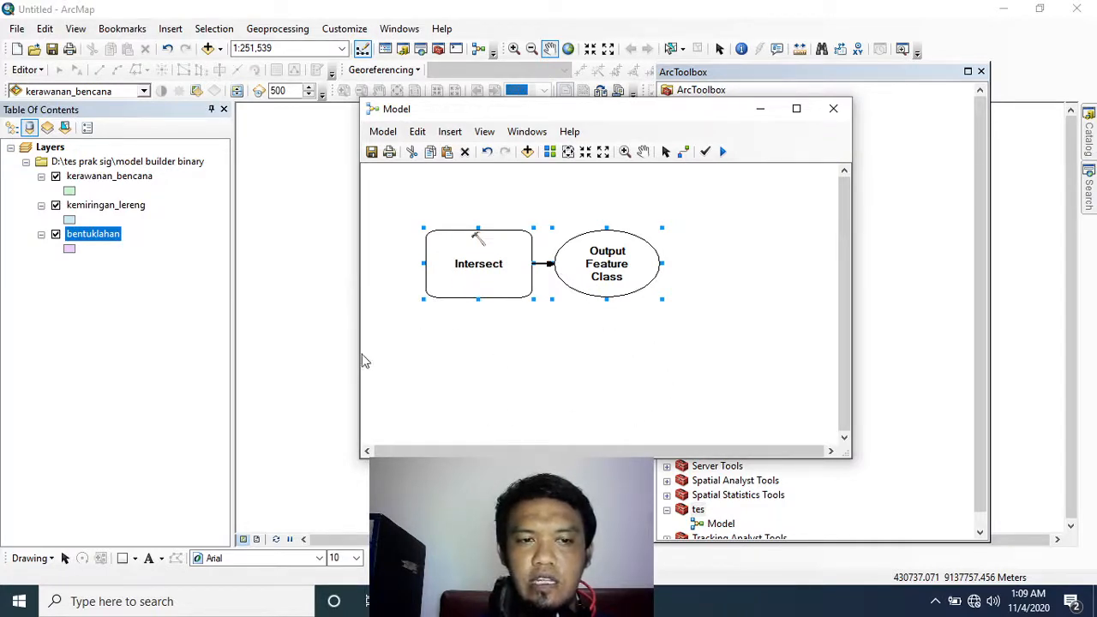
{"action": "double_click", "coordinate": [474, 272]}
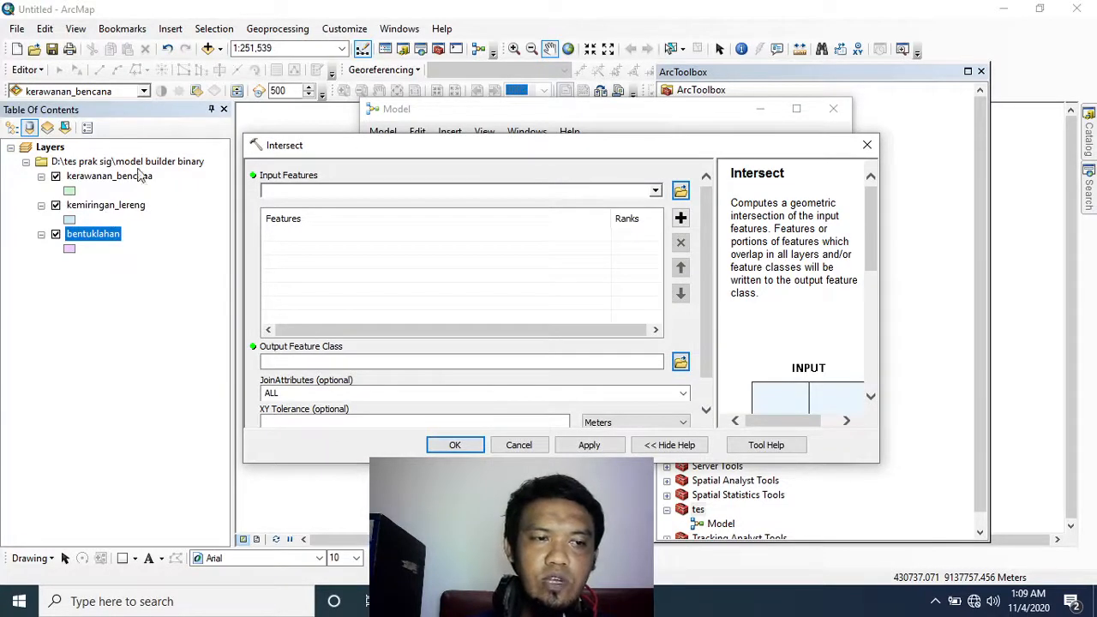
{"action": "left_click", "coordinate": [656, 192]}
{"action": "left_click", "coordinate": [368, 207]}
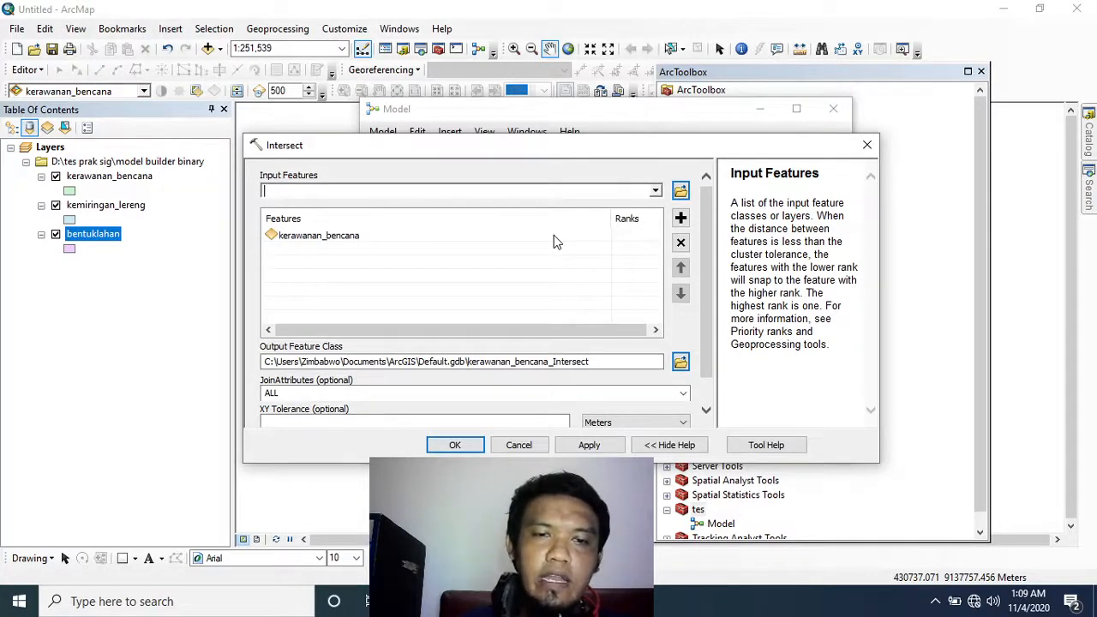
{"action": "left_click", "coordinate": [656, 194]}
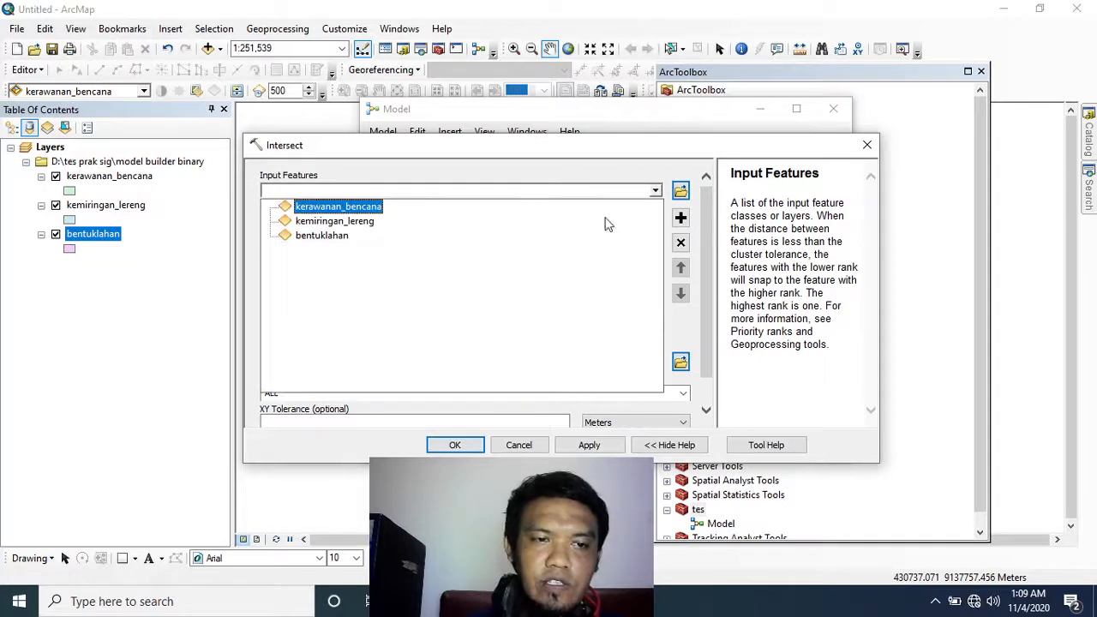
{"action": "left_click", "coordinate": [369, 221]}
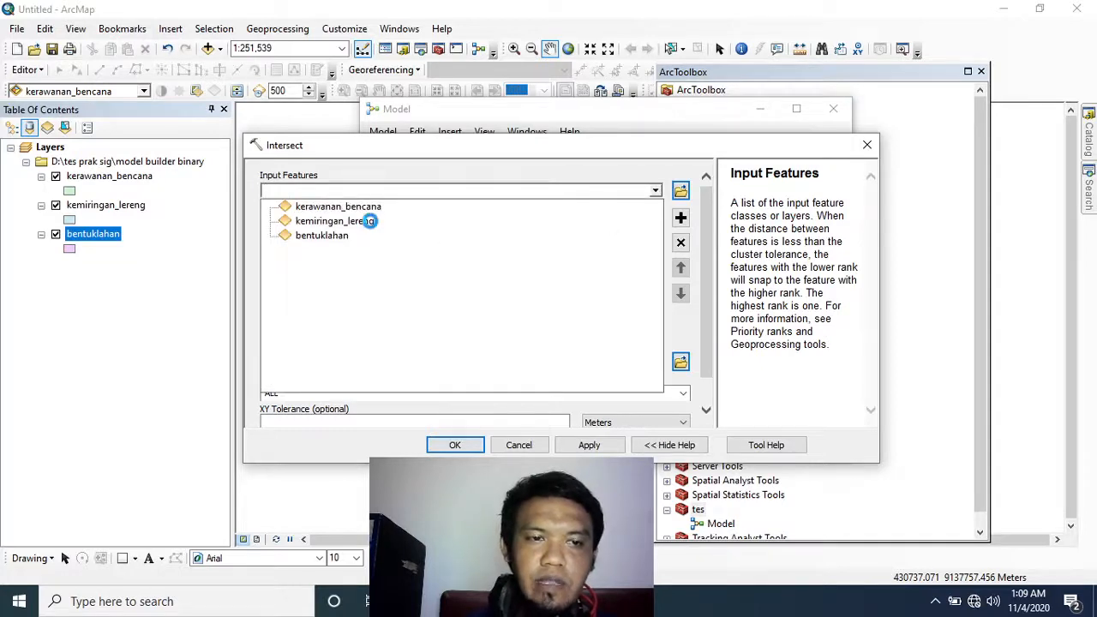
{"action": "left_click", "coordinate": [657, 192]}
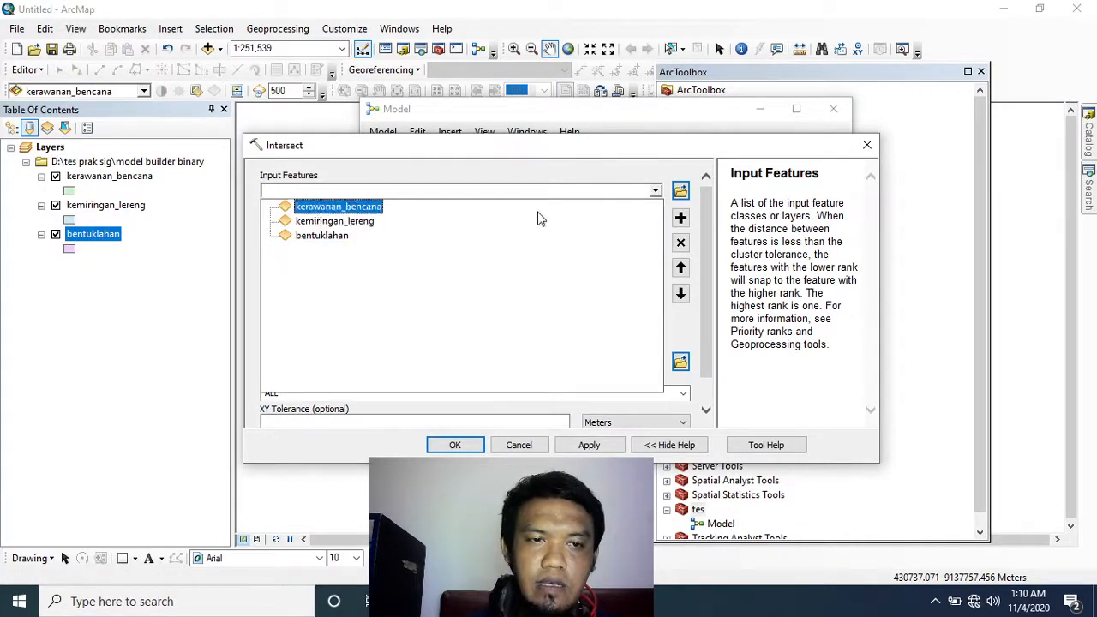
{"action": "left_click", "coordinate": [324, 240]}
Save the Intersect output feature class as 1 in the D:\tes prak sig folder and accept the tool settings.
{"action": "left_click", "coordinate": [680, 361]}
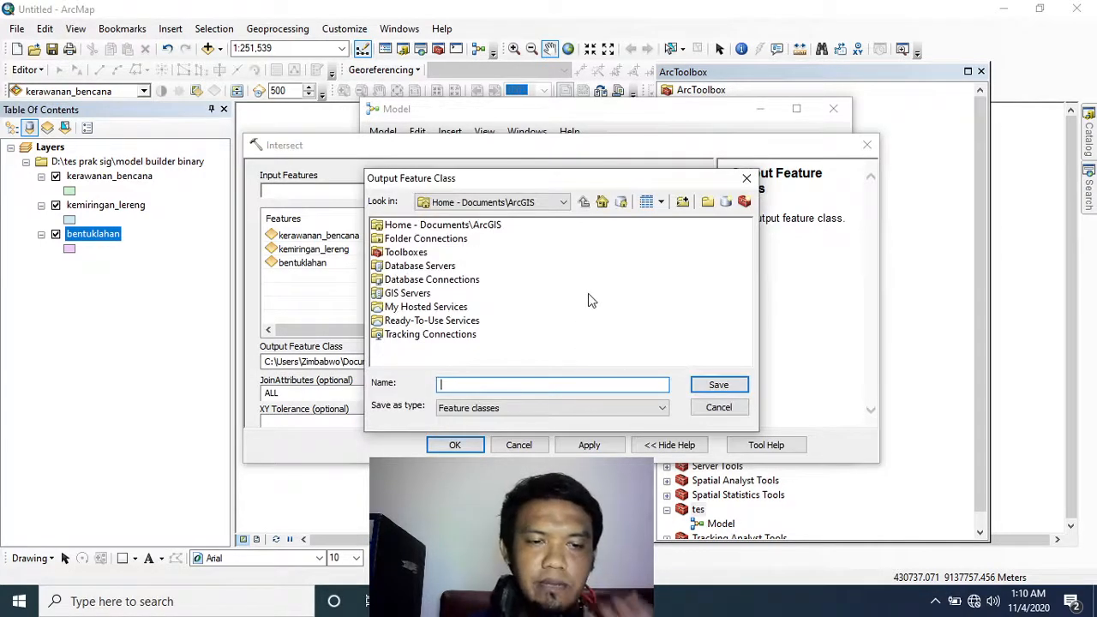
{"action": "left_click", "coordinate": [566, 202]}
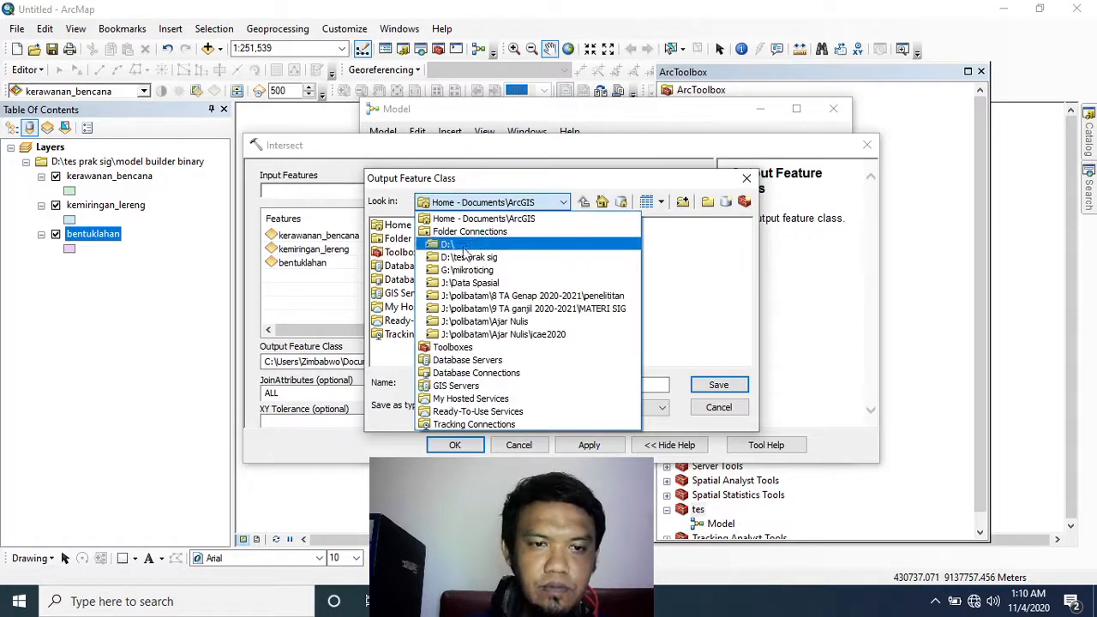
{"action": "left_click", "coordinate": [461, 258]}
{"action": "left_click", "coordinate": [497, 384]}
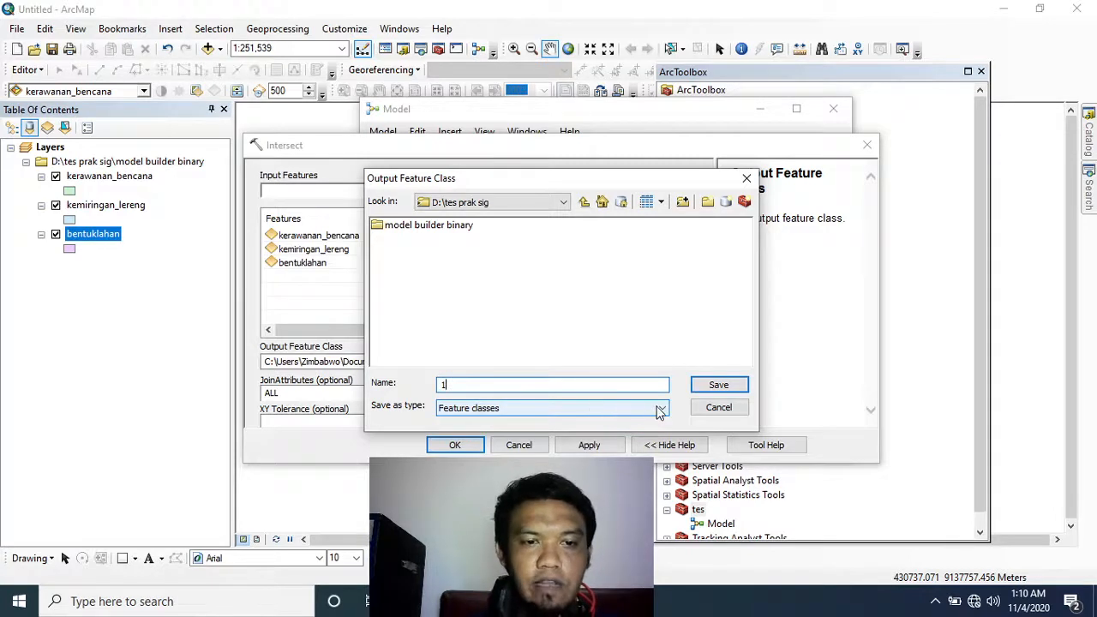
{"action": "left_click", "coordinate": [719, 386]}
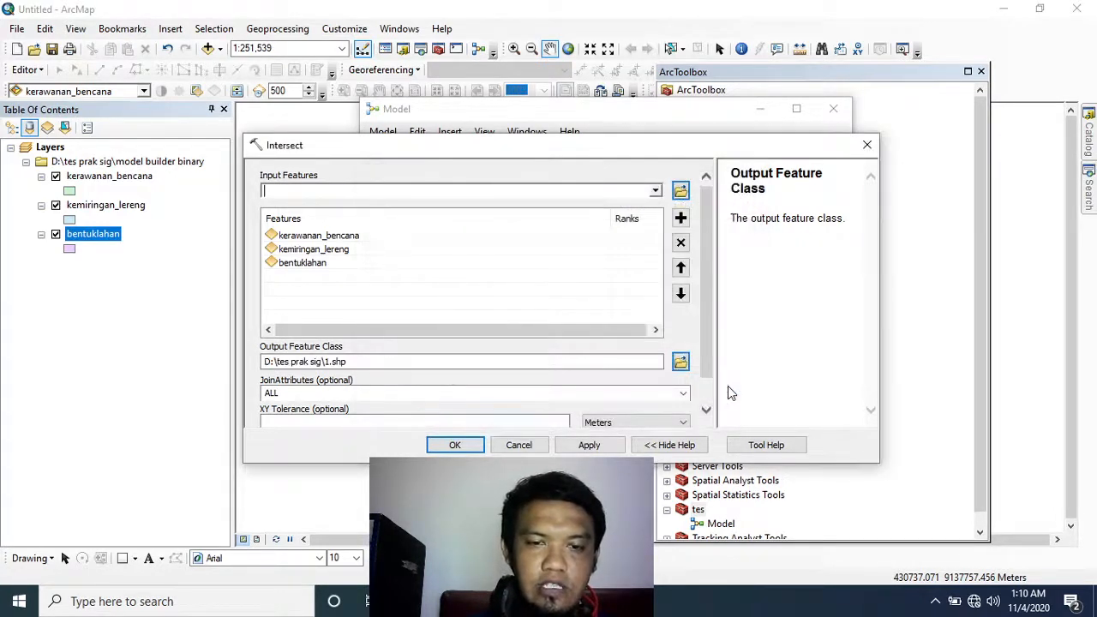
{"action": "scroll", "coordinate": [714, 296], "scroll_direction": "down", "scroll_amount": 2}
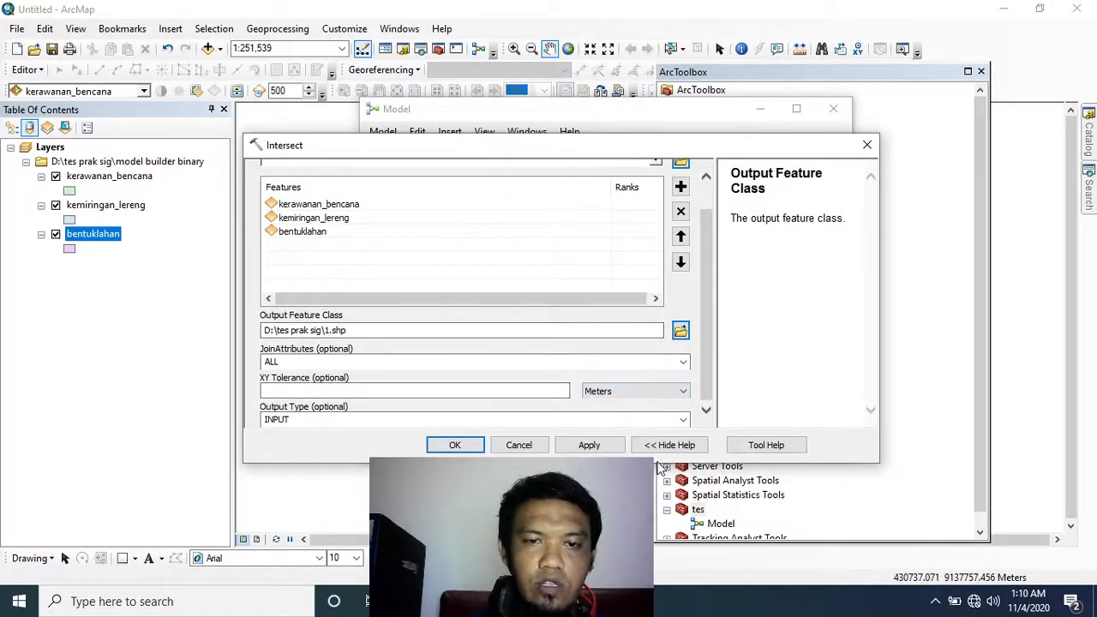
{"action": "left_click", "coordinate": [455, 448]}
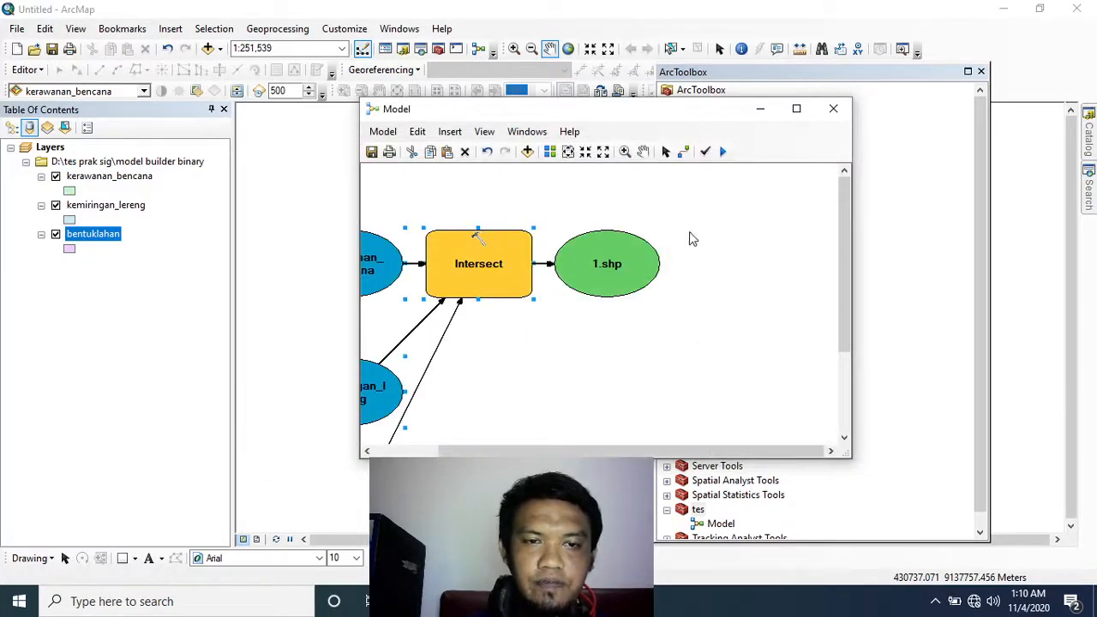
Rearrange the model diagram so Intersect and its 1.shp output line up beside the kemiringan_lereng input.
{"action": "left_click_drag", "start_coordinate": [647, 450], "coordinate": [582, 450]}
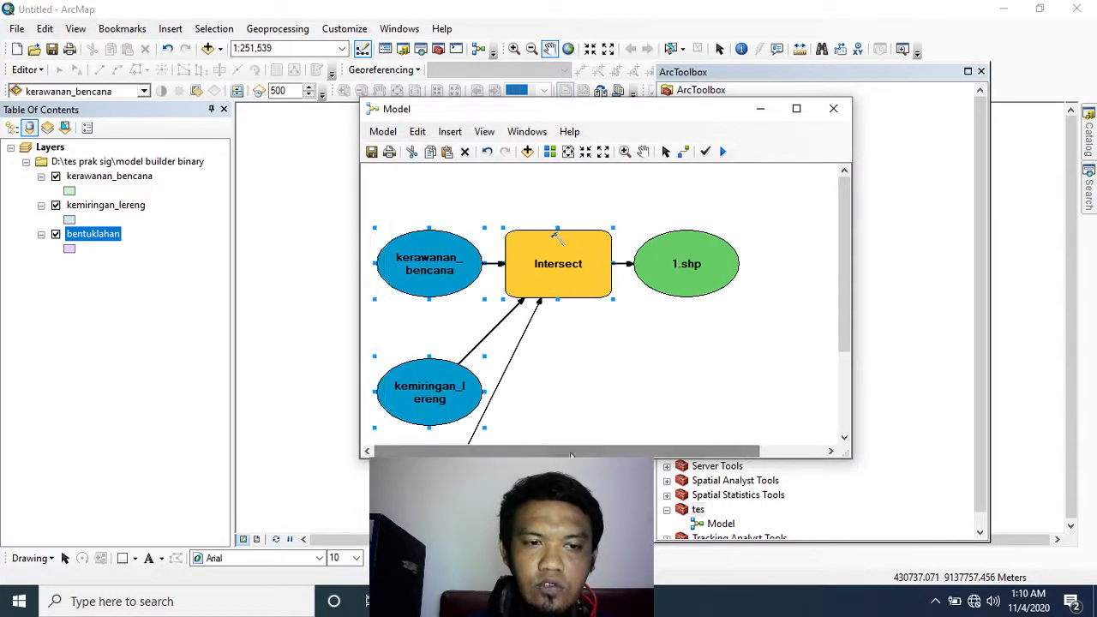
{"action": "left_click_drag", "start_coordinate": [838, 271], "coordinate": [843, 312]}
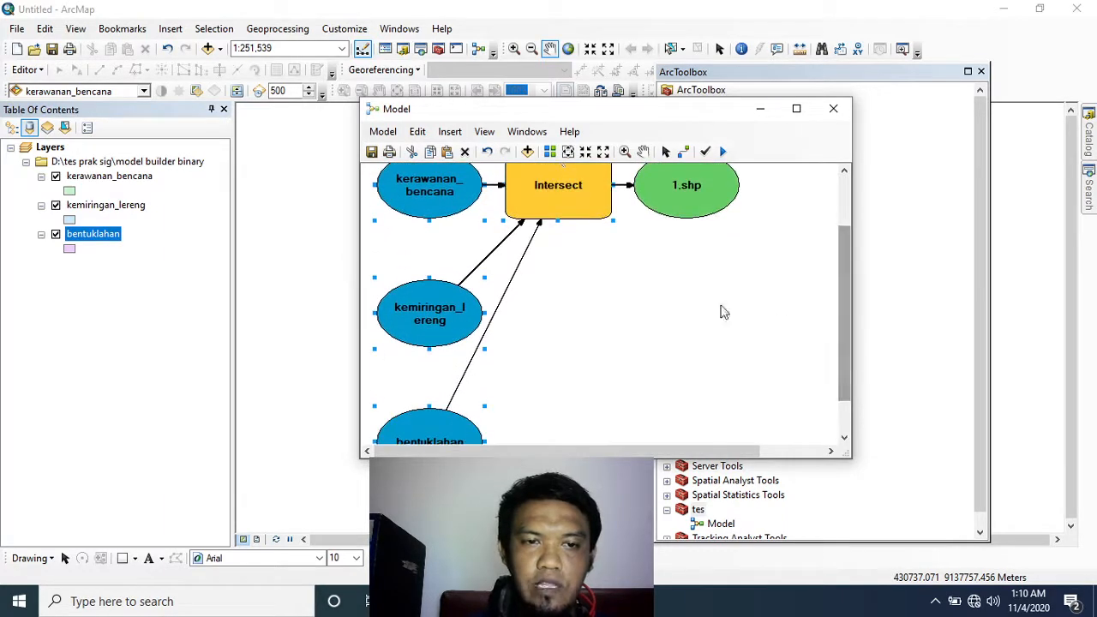
{"action": "left_click_drag", "start_coordinate": [558, 220], "coordinate": [571, 321]}
{"action": "left_click", "coordinate": [621, 251]}
{"action": "left_click_drag", "start_coordinate": [689, 199], "coordinate": [720, 324]}
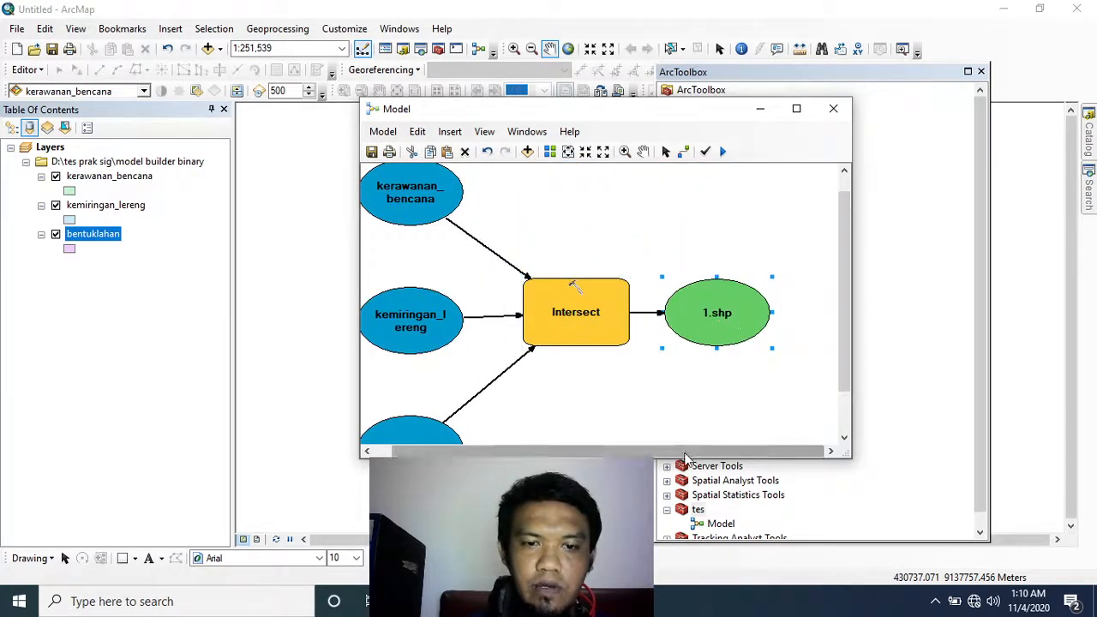
{"action": "left_click_drag", "start_coordinate": [663, 451], "coordinate": [644, 451]}
{"action": "left_click_drag", "start_coordinate": [845, 283], "coordinate": [855, 303]}
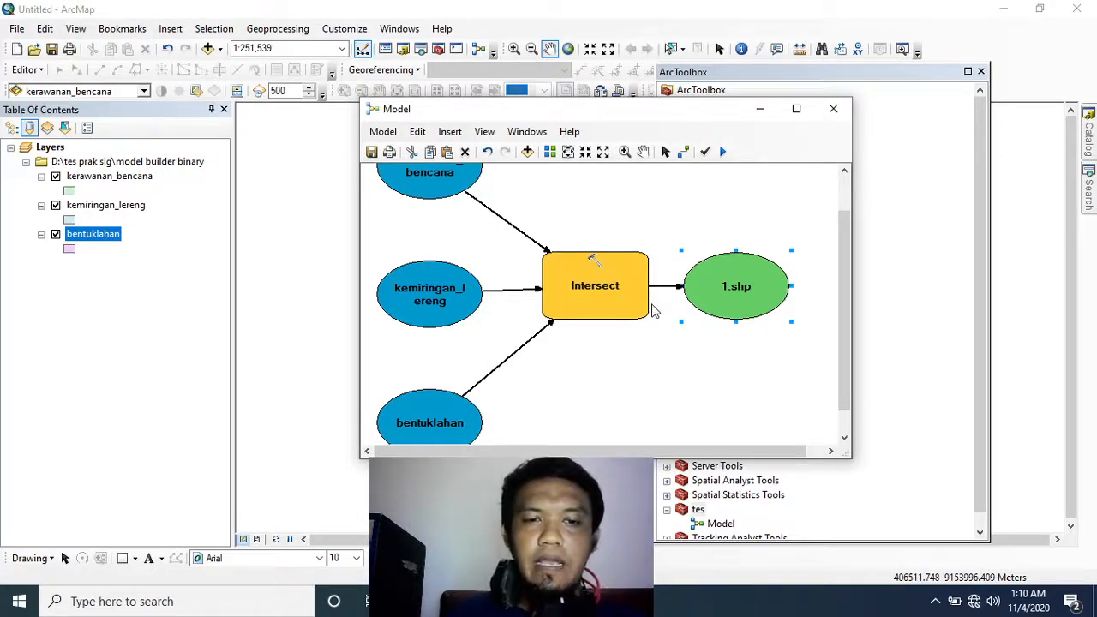
Mark the kerawanan_bencana, kemiringan_lereng and bentuklahan inputs in the diagram as model parameters.
{"action": "left_click_drag", "start_coordinate": [846, 373], "coordinate": [845, 320]}
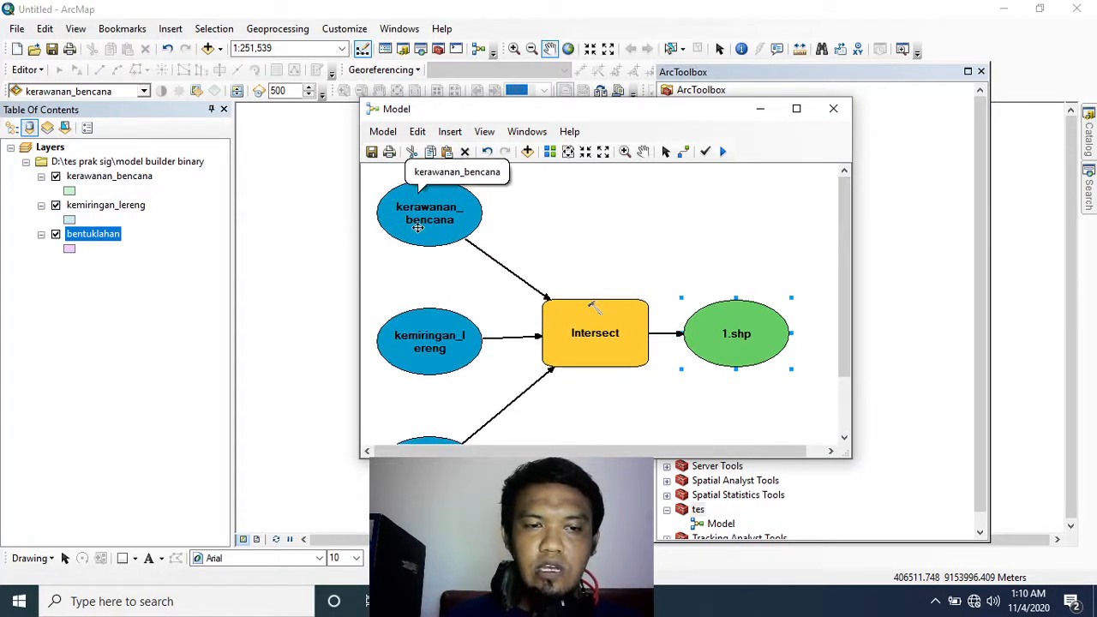
{"action": "scroll", "coordinate": [457, 388], "scroll_direction": "down", "scroll_amount": 1}
{"action": "scroll", "coordinate": [457, 388], "scroll_direction": "down", "scroll_amount": 2}
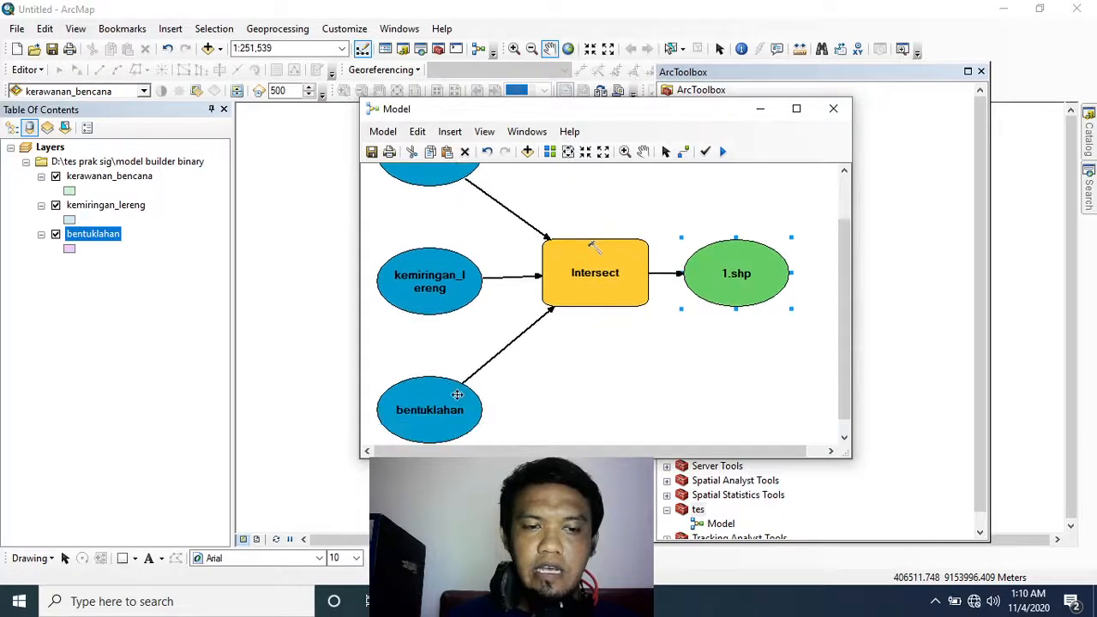
{"action": "scroll", "coordinate": [517, 293], "scroll_direction": "up", "scroll_amount": 3}
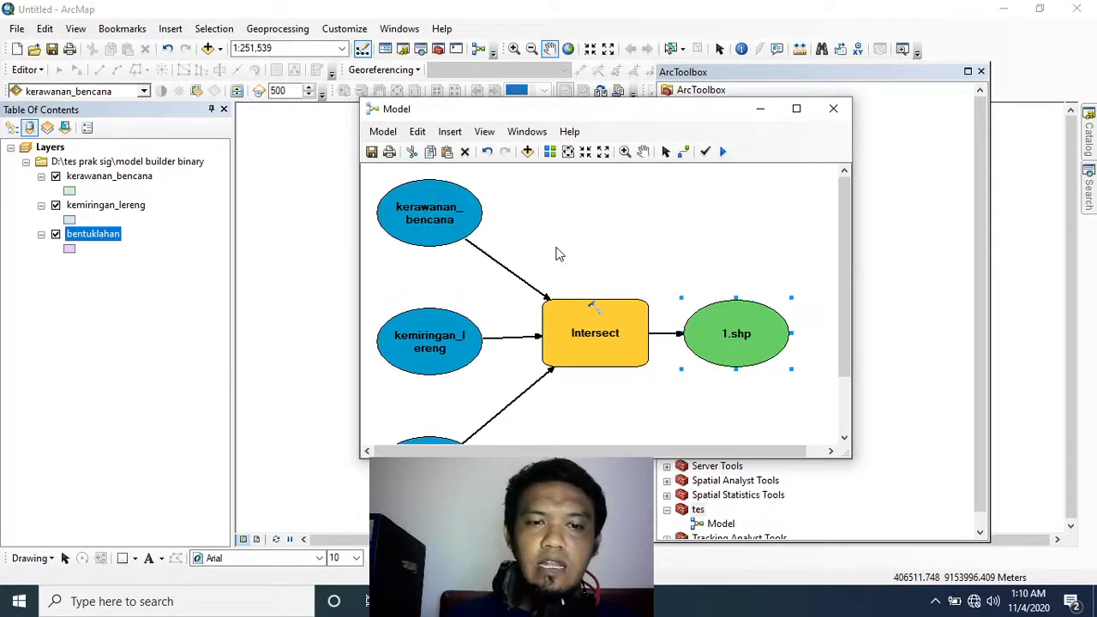
{"action": "right_click", "coordinate": [442, 219]}
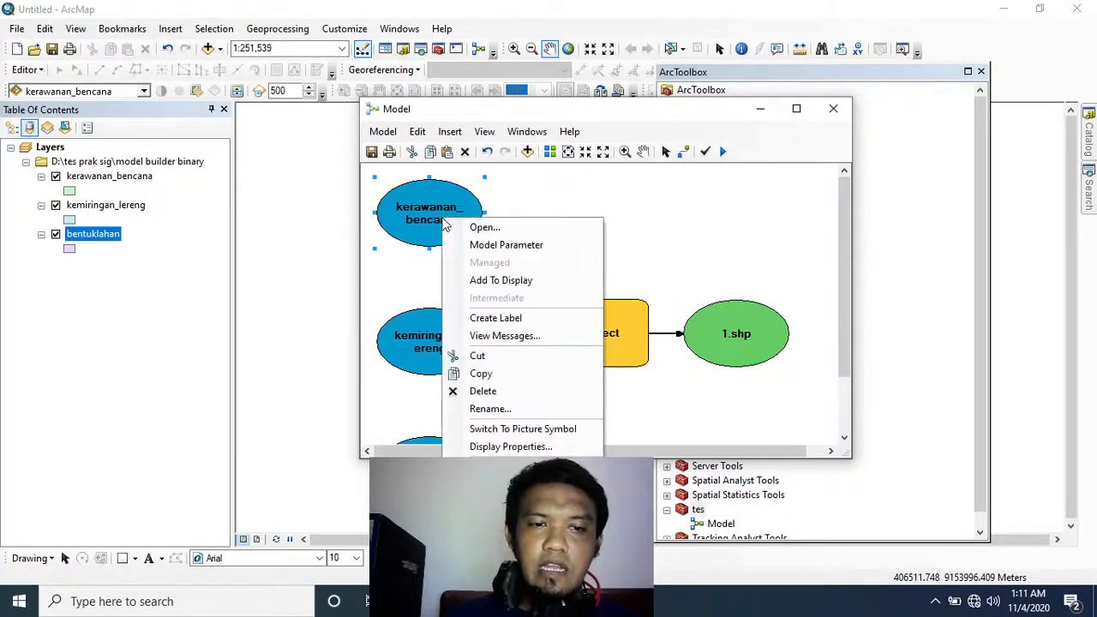
{"action": "left_click", "coordinate": [506, 245]}
{"action": "right_click", "coordinate": [435, 334]}
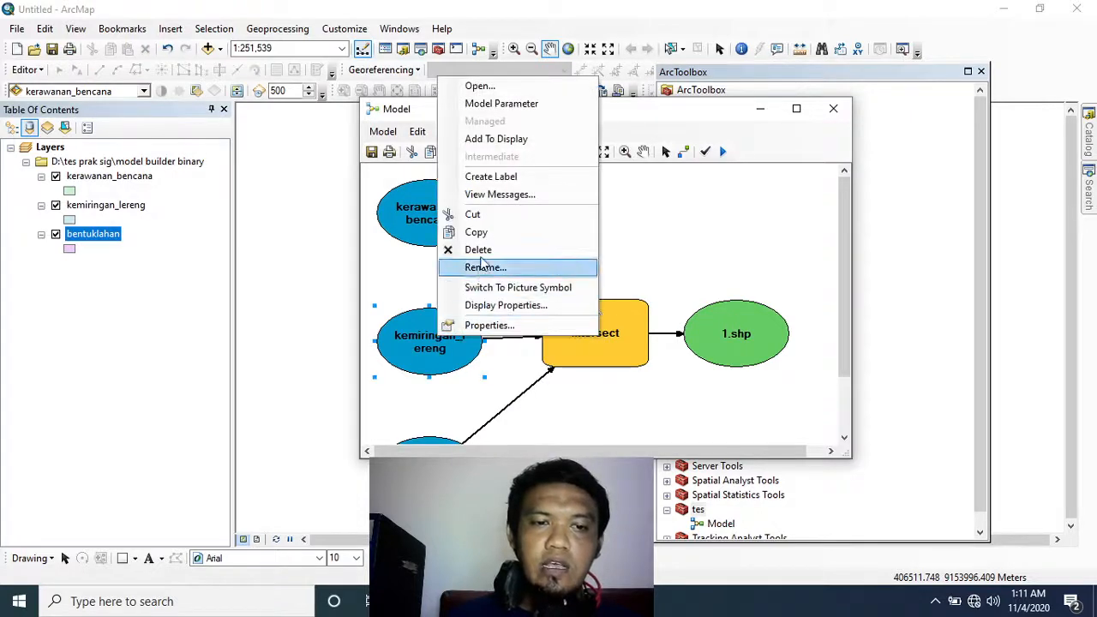
{"action": "left_click", "coordinate": [503, 103]}
{"action": "scroll", "coordinate": [424, 371], "scroll_direction": "down", "scroll_amount": 1}
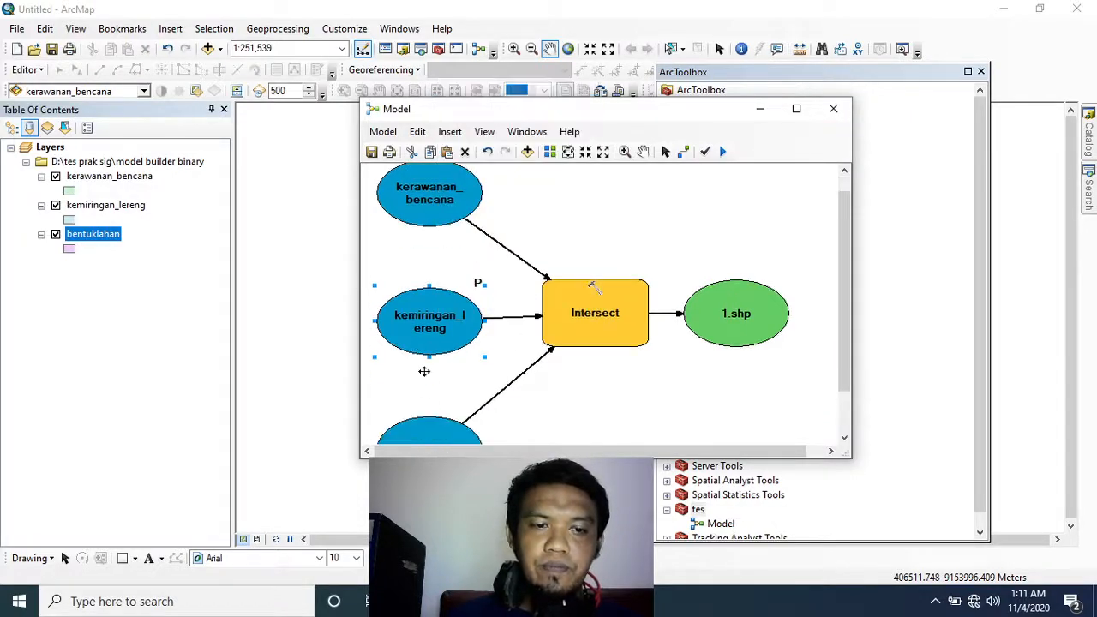
{"action": "scroll", "coordinate": [425, 371], "scroll_direction": "down", "scroll_amount": 2}
{"action": "right_click", "coordinate": [430, 396]}
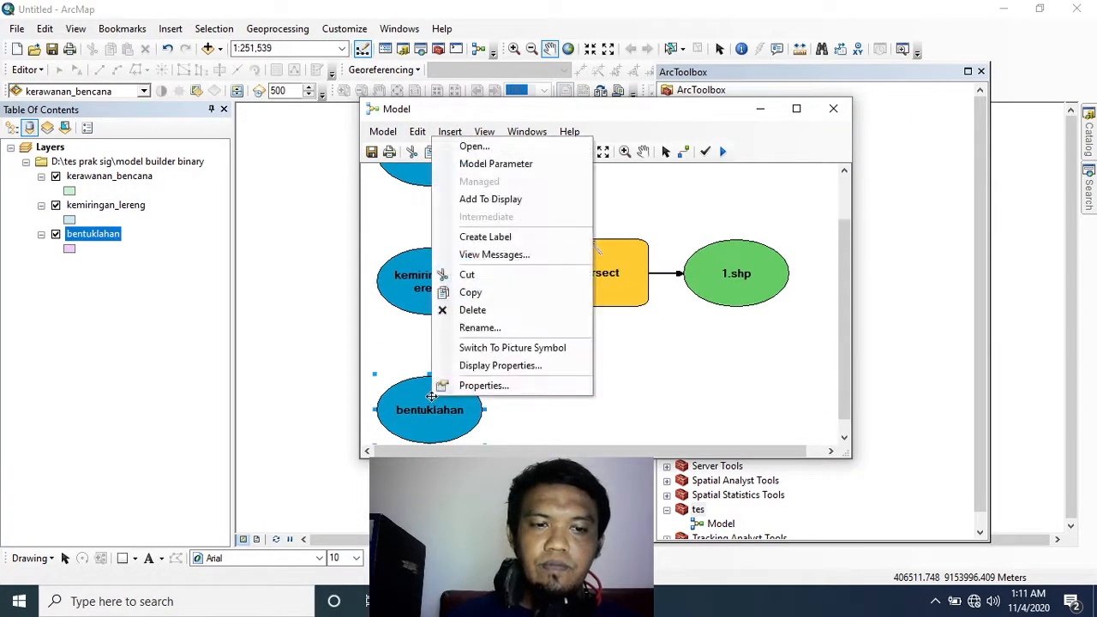
{"action": "left_click", "coordinate": [495, 163]}
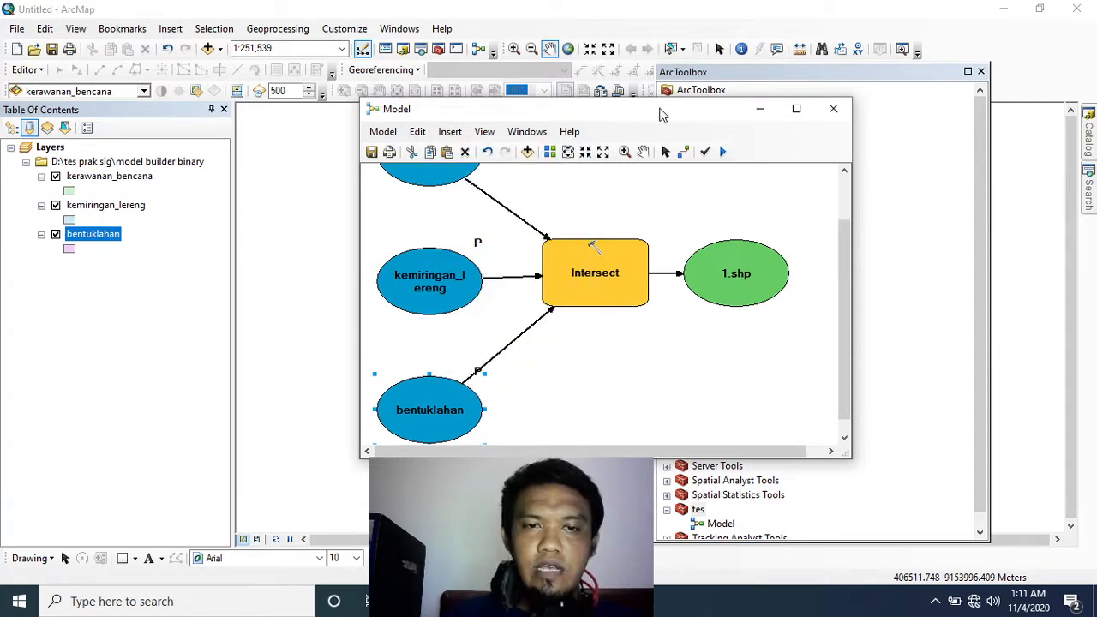
Add the Add Field tool from the Data Management Fields toolset to the model below Intersect.
{"action": "left_click_drag", "start_coordinate": [659, 115], "coordinate": [462, 124]}
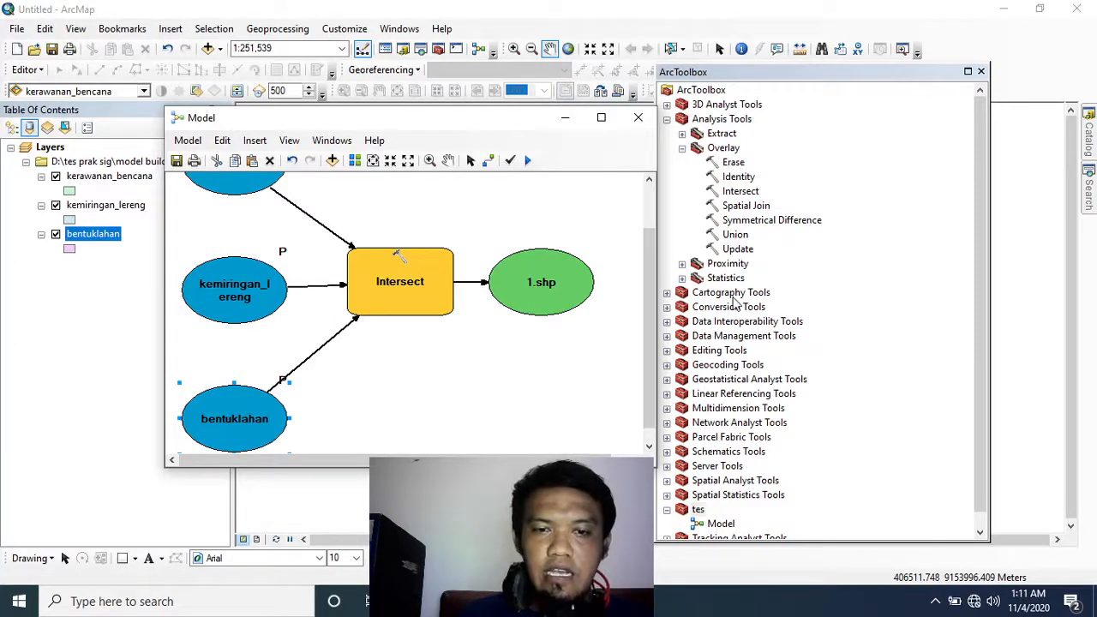
{"action": "left_click", "coordinate": [667, 119]}
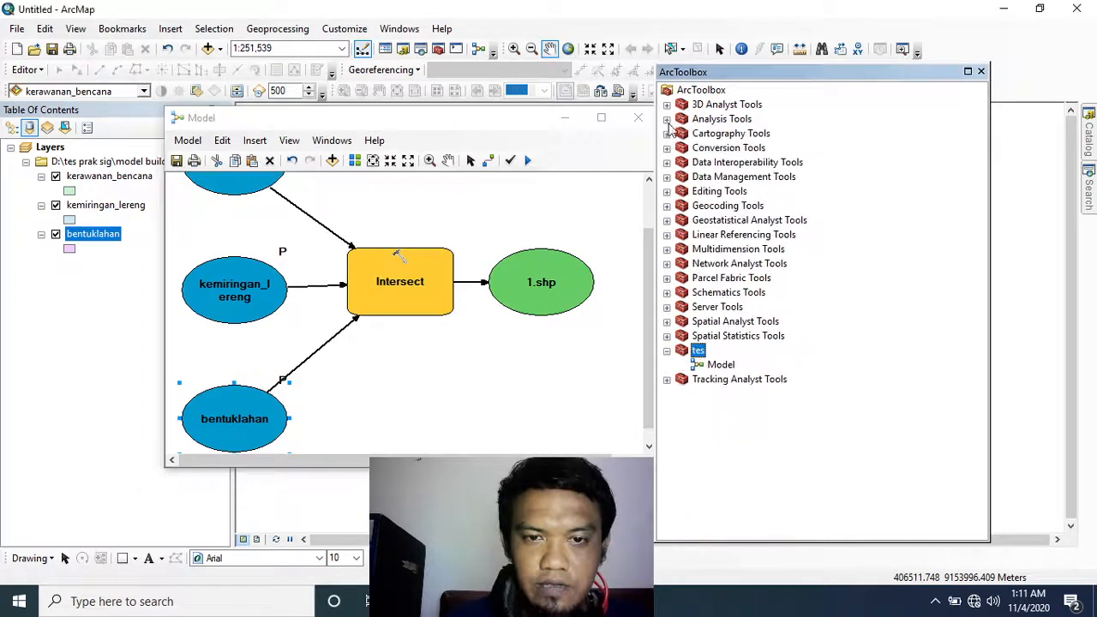
{"action": "left_click", "coordinate": [668, 177]}
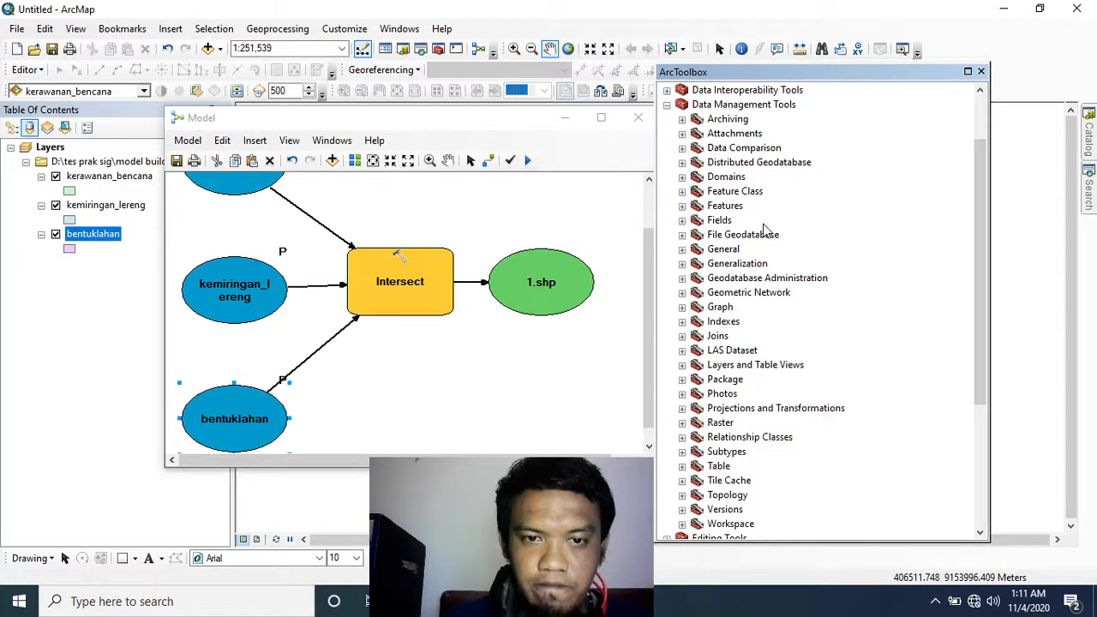
{"action": "left_click", "coordinate": [682, 220]}
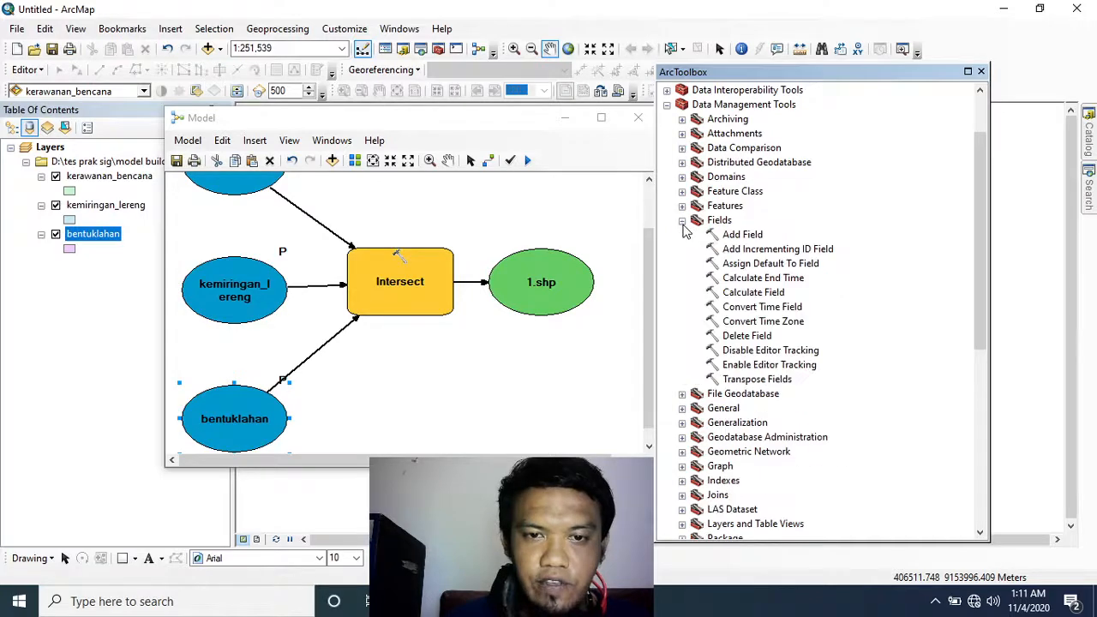
{"action": "left_click_drag", "start_coordinate": [748, 238], "coordinate": [441, 389]}
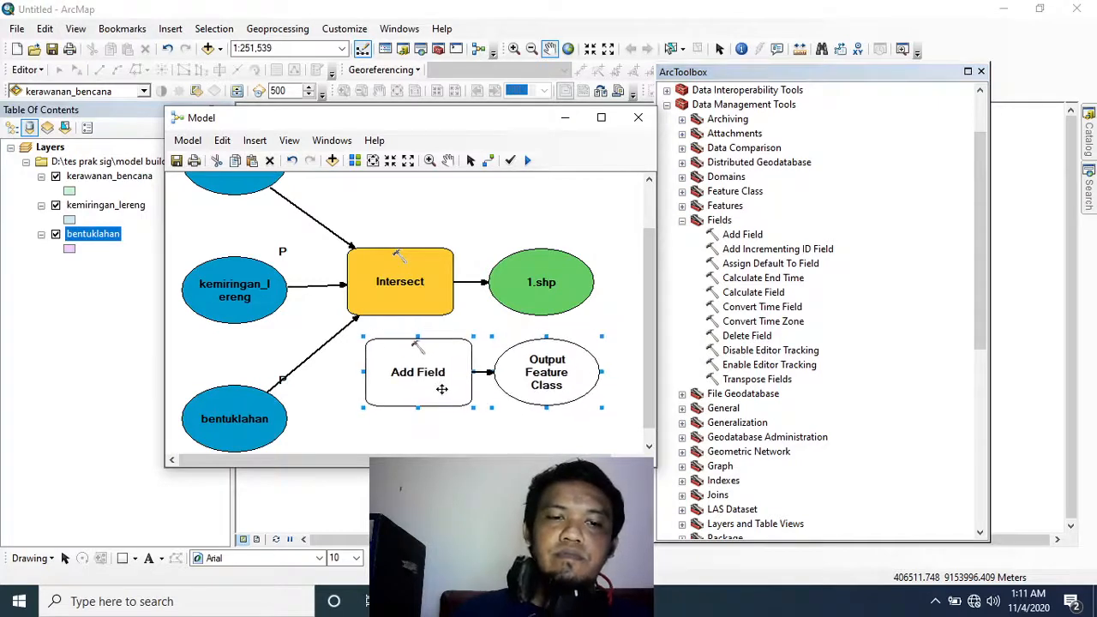
Configure the Add Field tool to use 1.shp as its input table and name the new field kesesuaian.
{"action": "scroll", "coordinate": [493, 360], "scroll_direction": "down", "scroll_amount": 1}
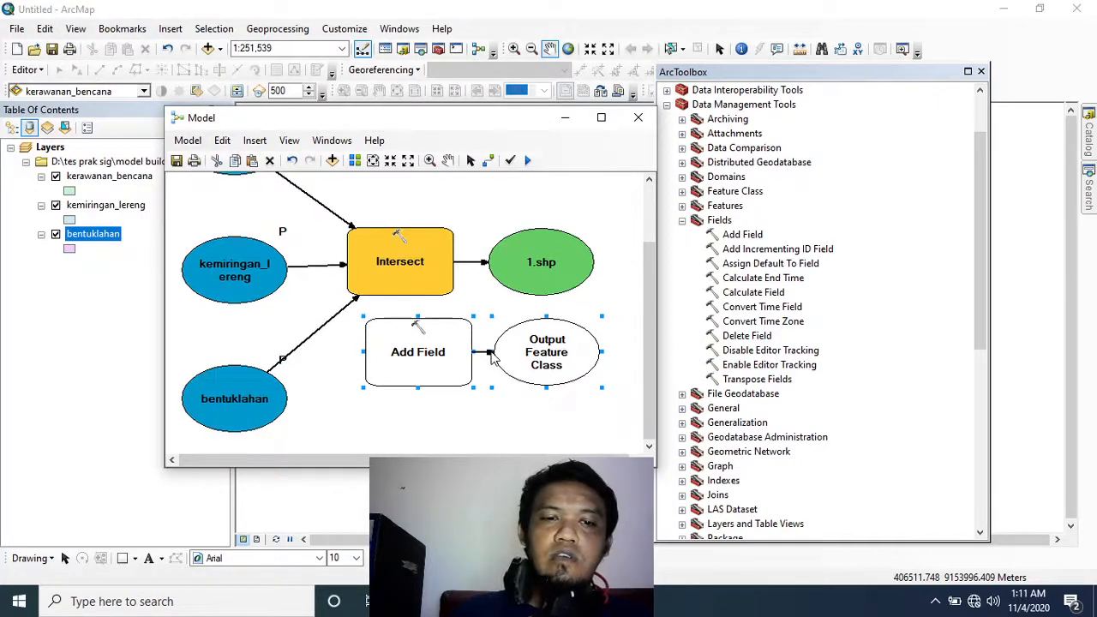
{"action": "double_click", "coordinate": [418, 355]}
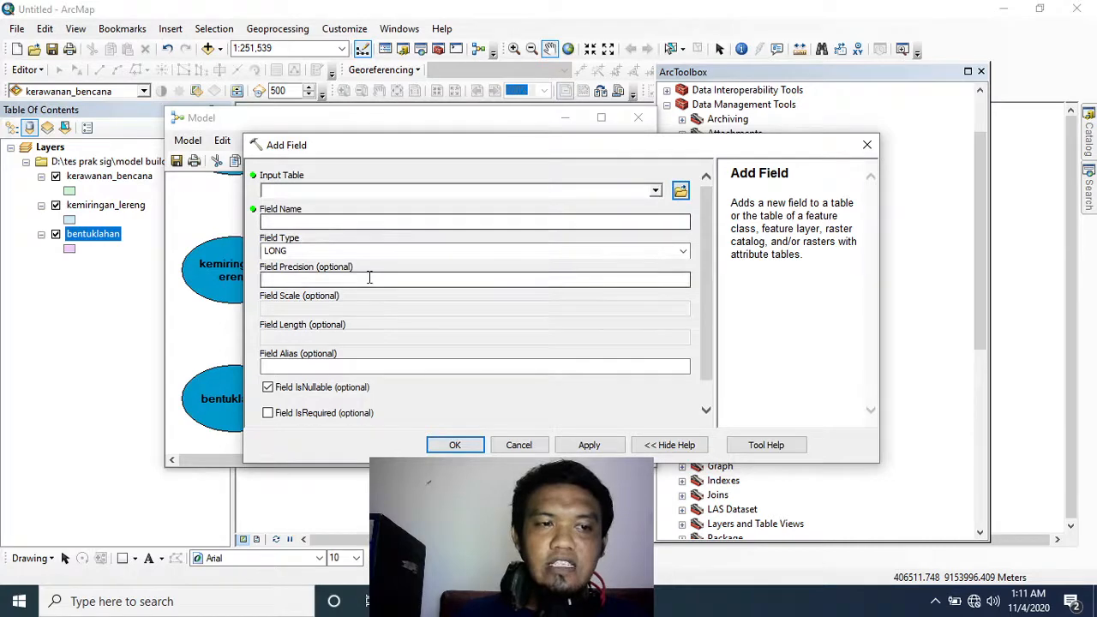
{"action": "left_click_drag", "start_coordinate": [441, 152], "coordinate": [562, 342]}
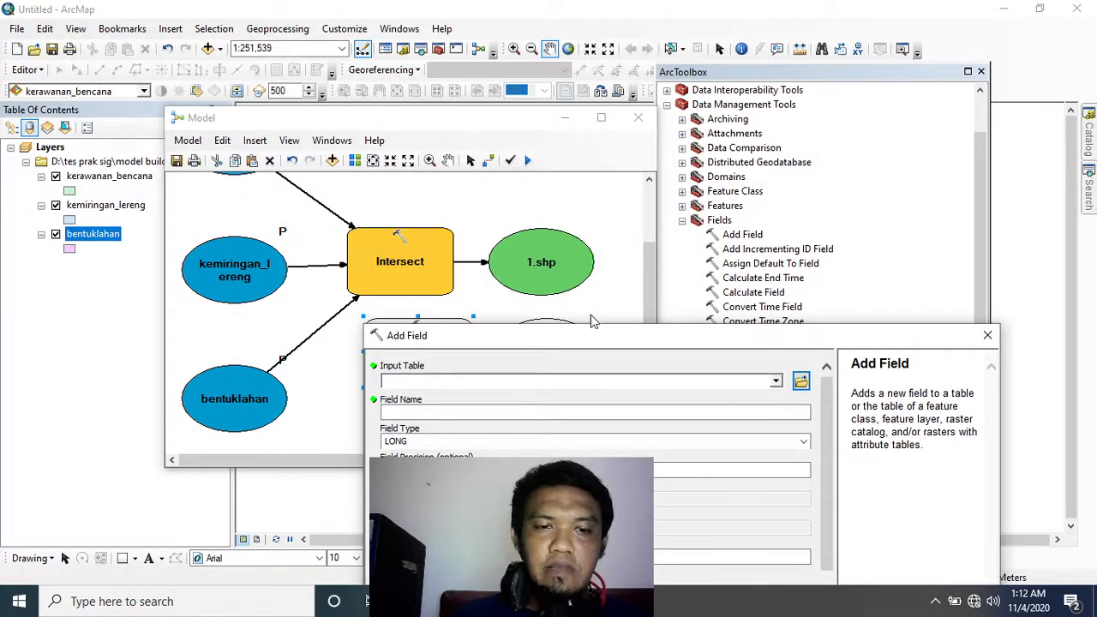
{"action": "left_click_drag", "start_coordinate": [600, 339], "coordinate": [553, 200]}
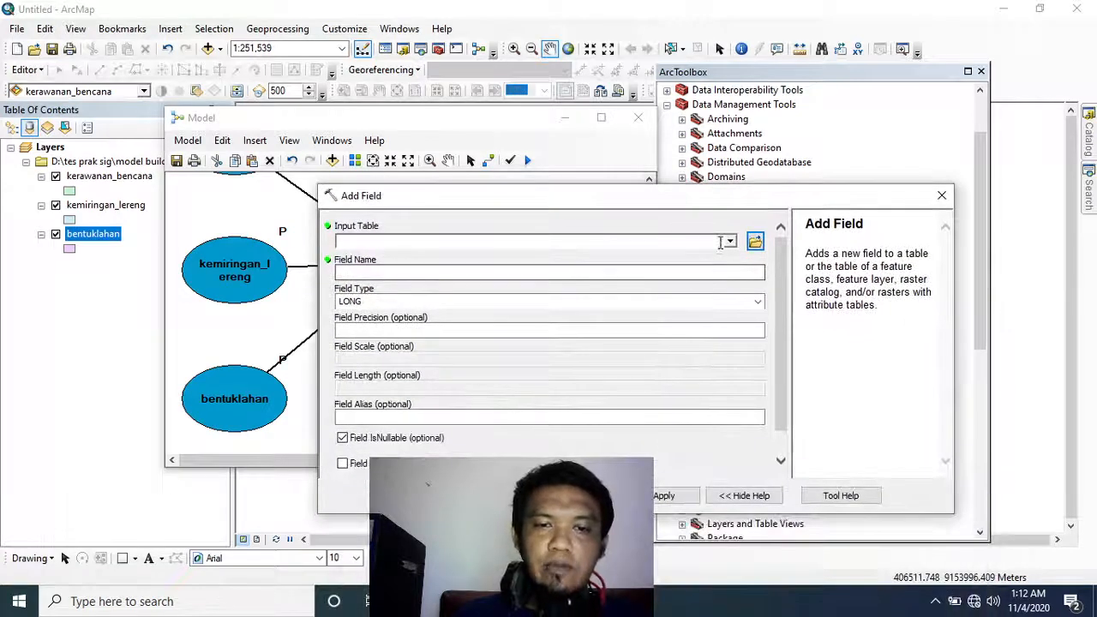
{"action": "left_click", "coordinate": [728, 242]}
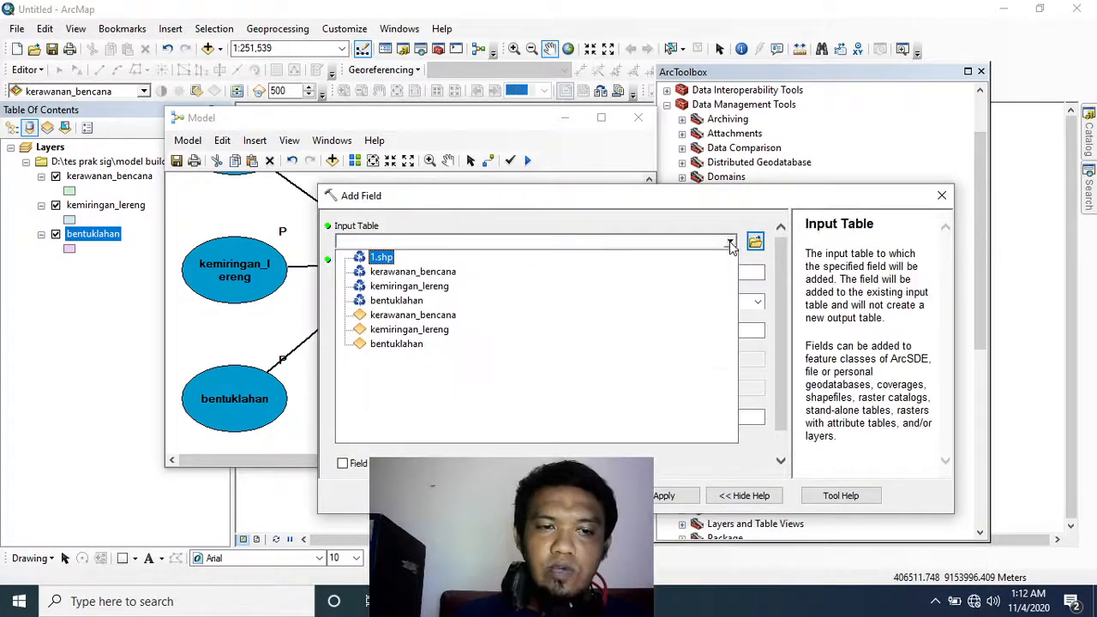
{"action": "left_click", "coordinate": [388, 256]}
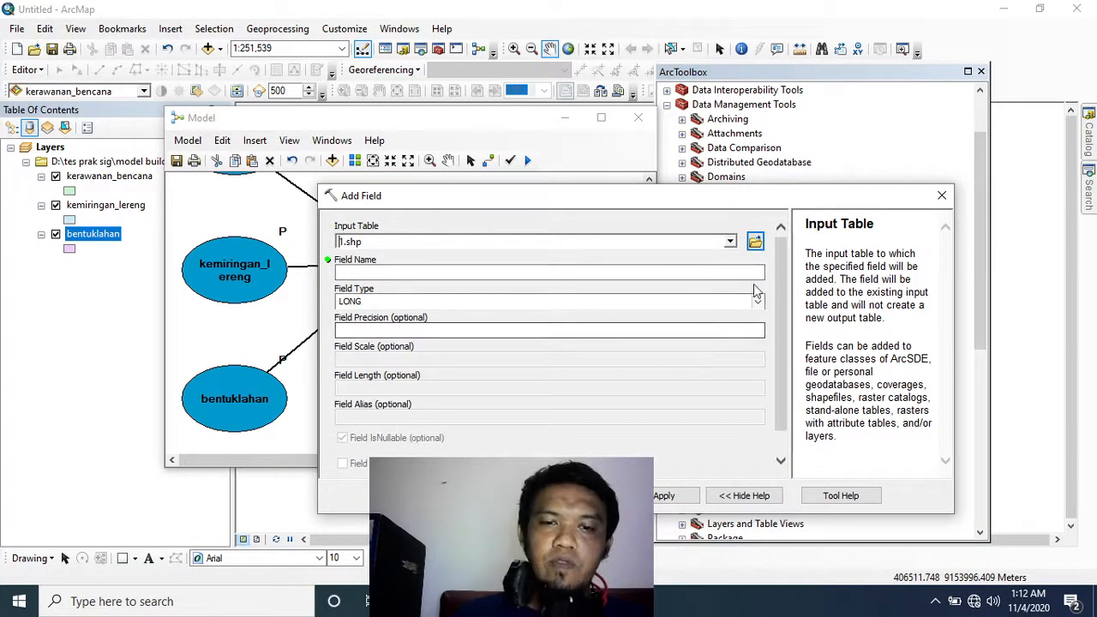
{"action": "left_click", "coordinate": [748, 272]}
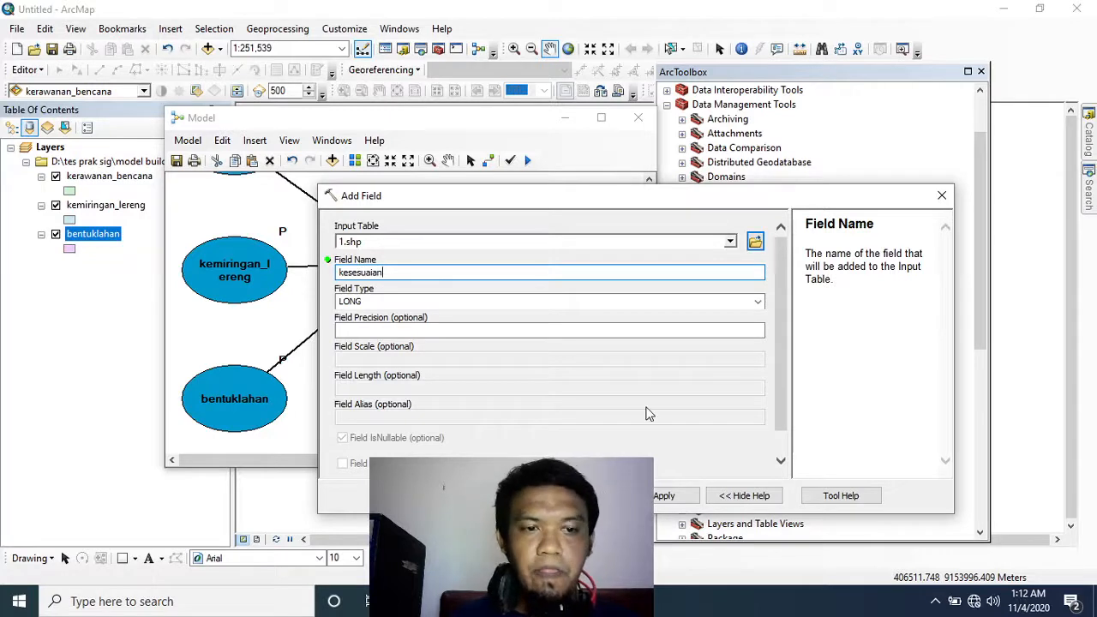
Set the kesesuaian field's type to TEXT with a length of 12 and accept the Add Field settings.
{"action": "left_click_drag", "start_coordinate": [781, 343], "coordinate": [790, 396]}
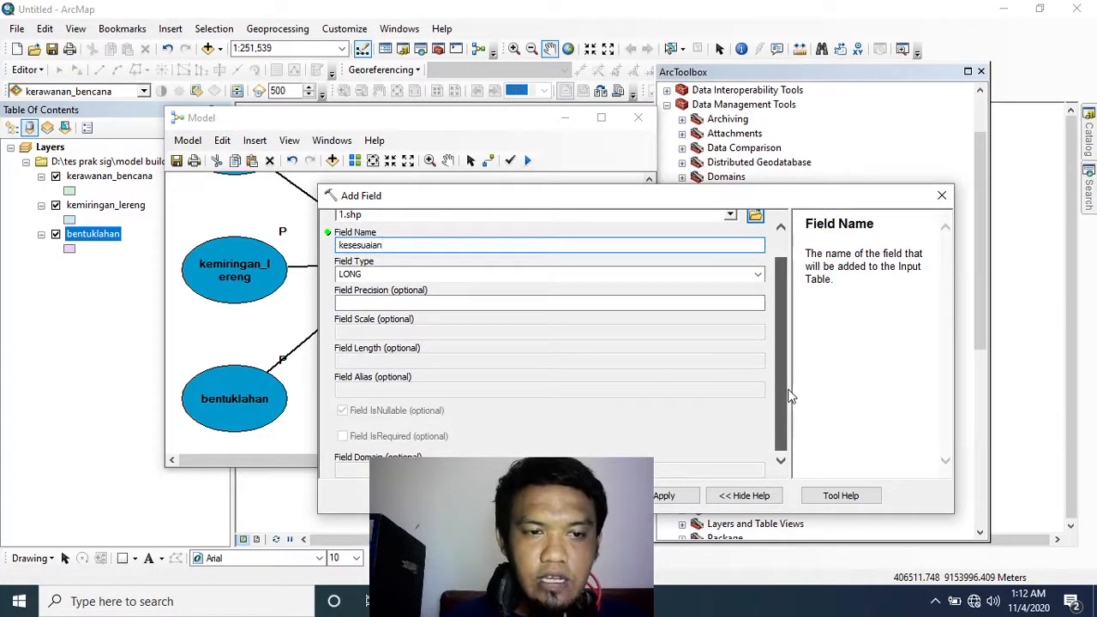
{"action": "left_click", "coordinate": [757, 273]}
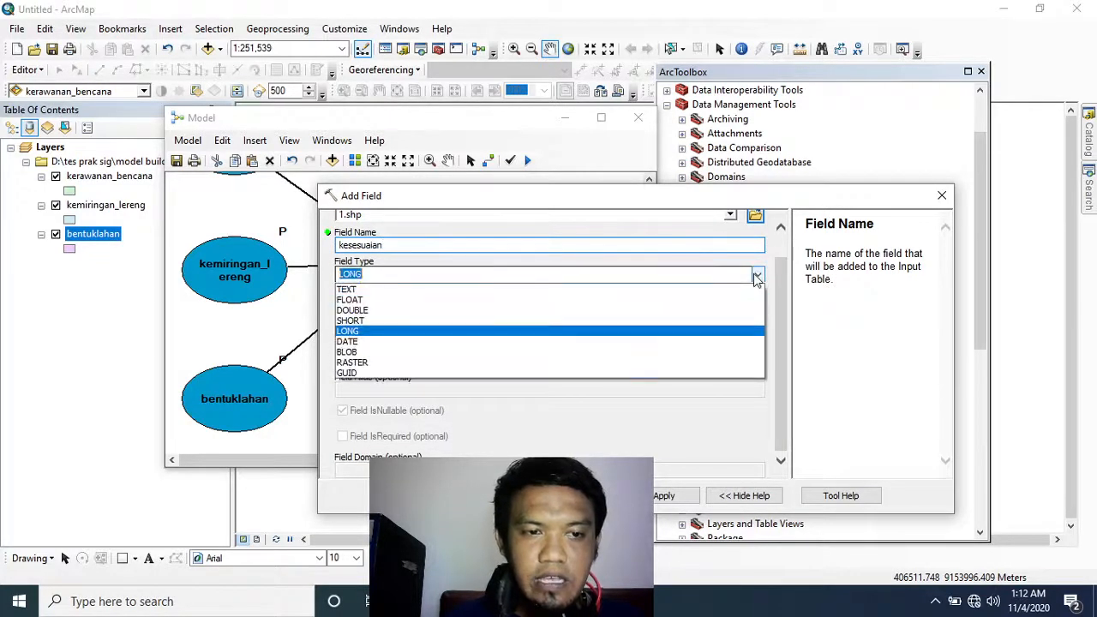
{"action": "left_click", "coordinate": [374, 291]}
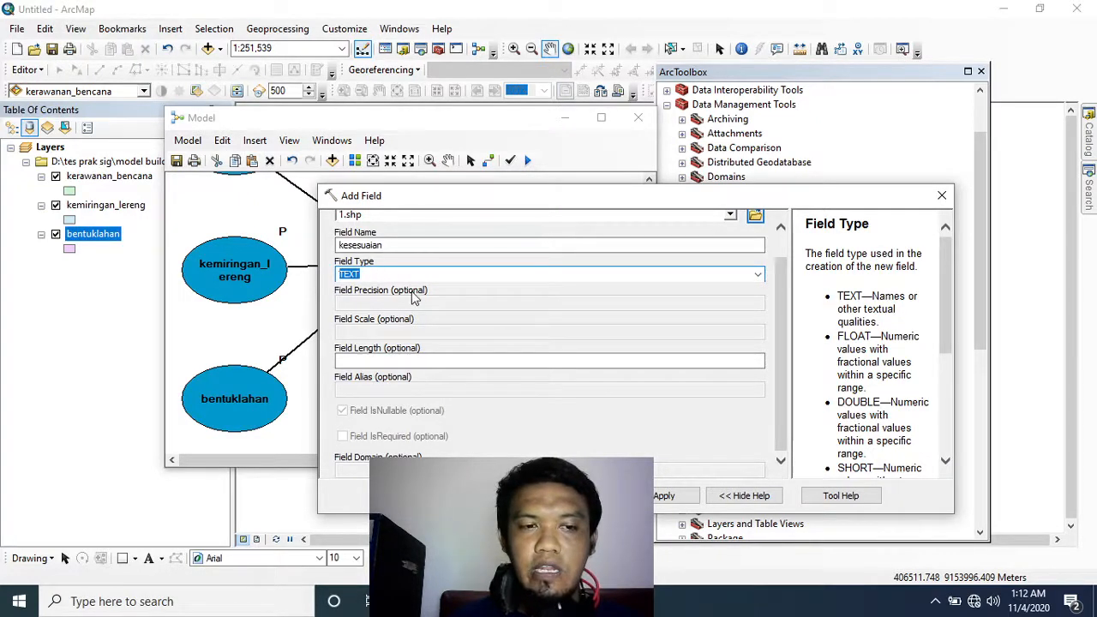
{"action": "left_click", "coordinate": [504, 361]}
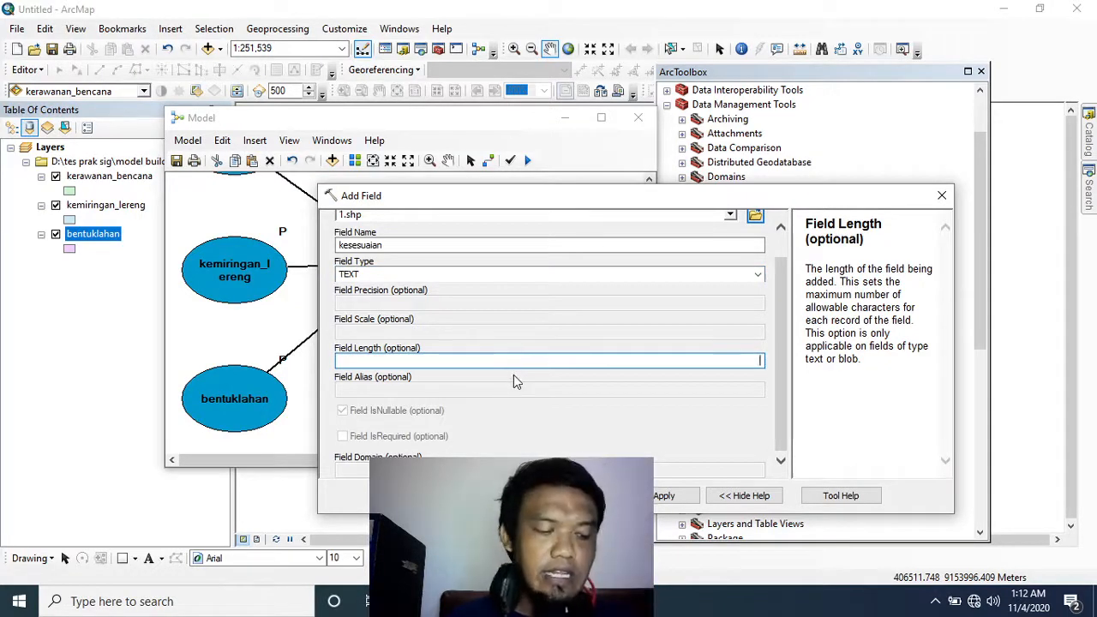
{"action": "type", "text": "12"}
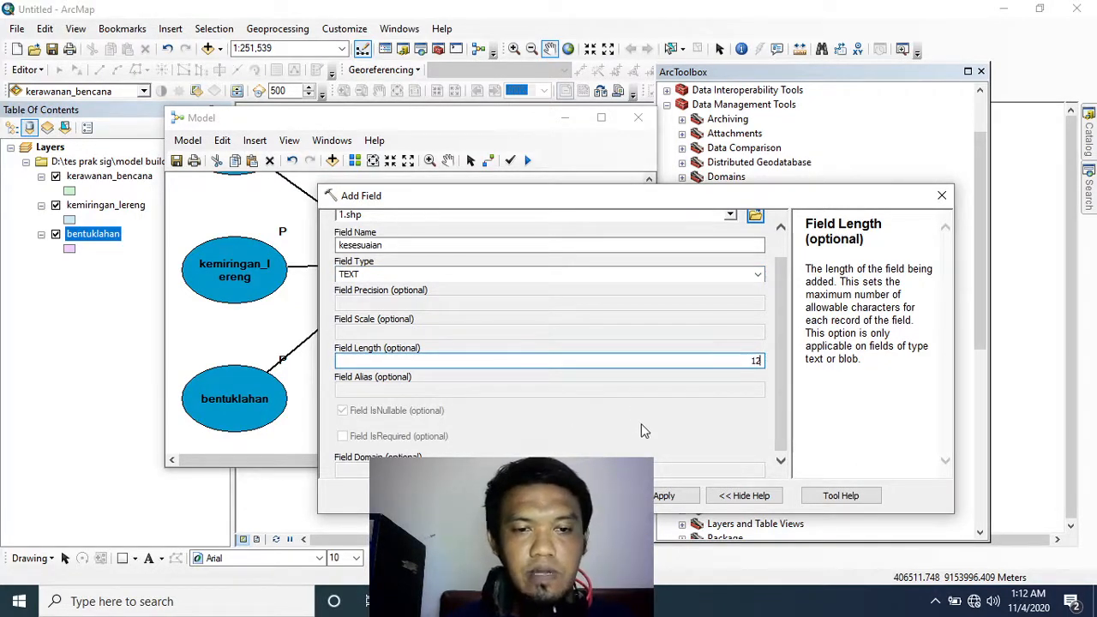
{"action": "left_click_drag", "start_coordinate": [778, 394], "coordinate": [778, 394]}
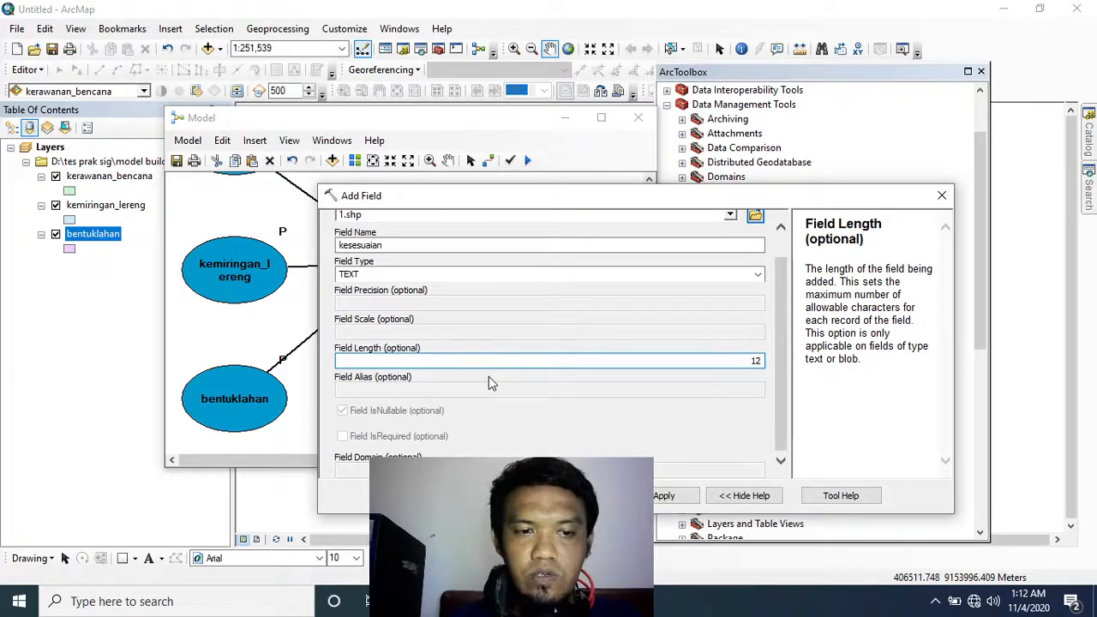
{"action": "left_click", "coordinate": [525, 495]}
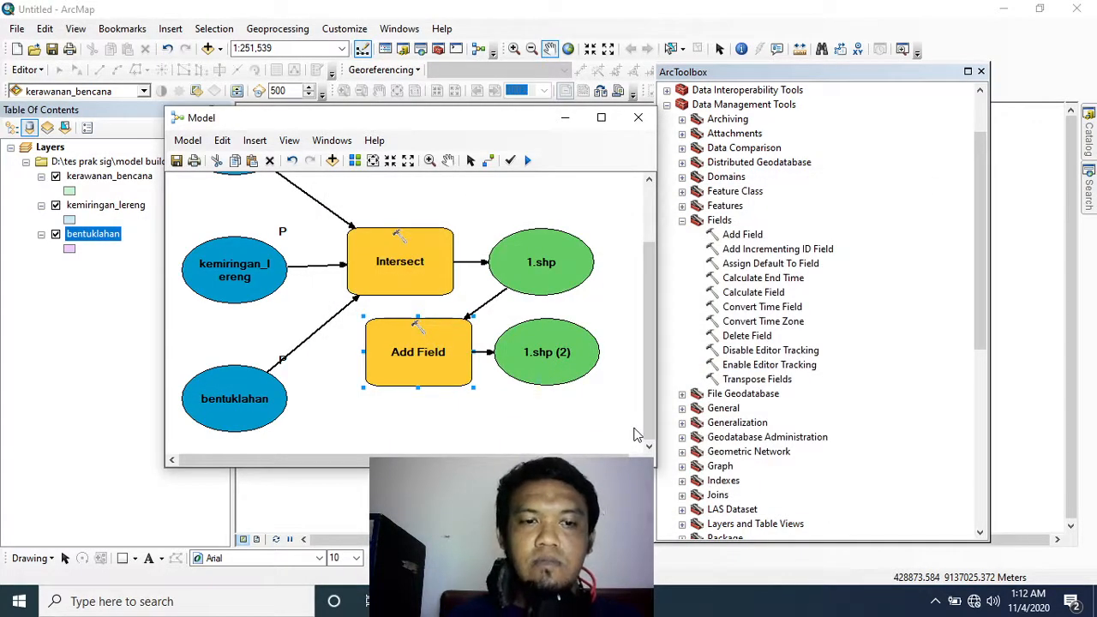
Mark the 1.shp output as a model parameter and add the Calculate Field tool to the model below Add Field.
{"action": "right_click", "coordinate": [562, 272]}
{"action": "left_click", "coordinate": [596, 296]}
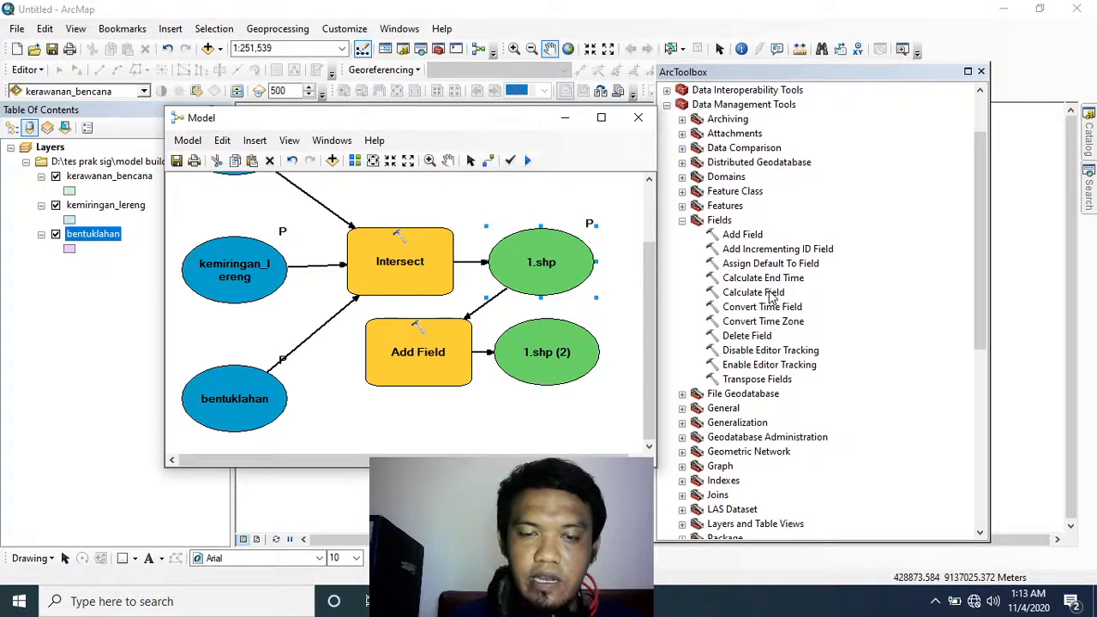
{"action": "left_click_drag", "start_coordinate": [771, 296], "coordinate": [441, 419]}
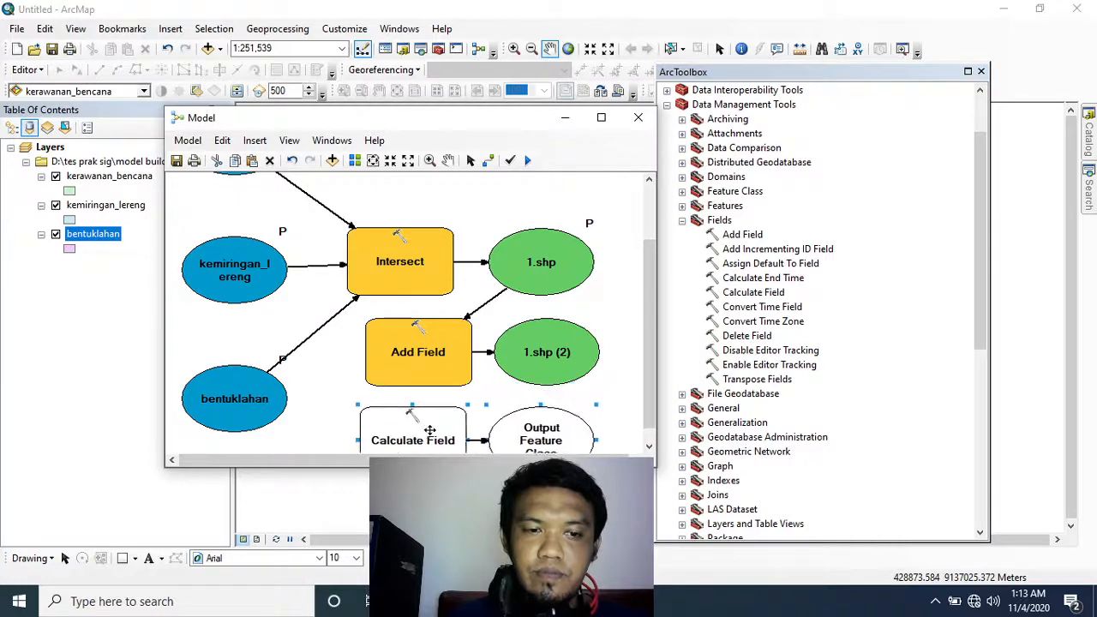
{"action": "scroll", "coordinate": [651, 283], "scroll_direction": "down", "scroll_amount": 1}
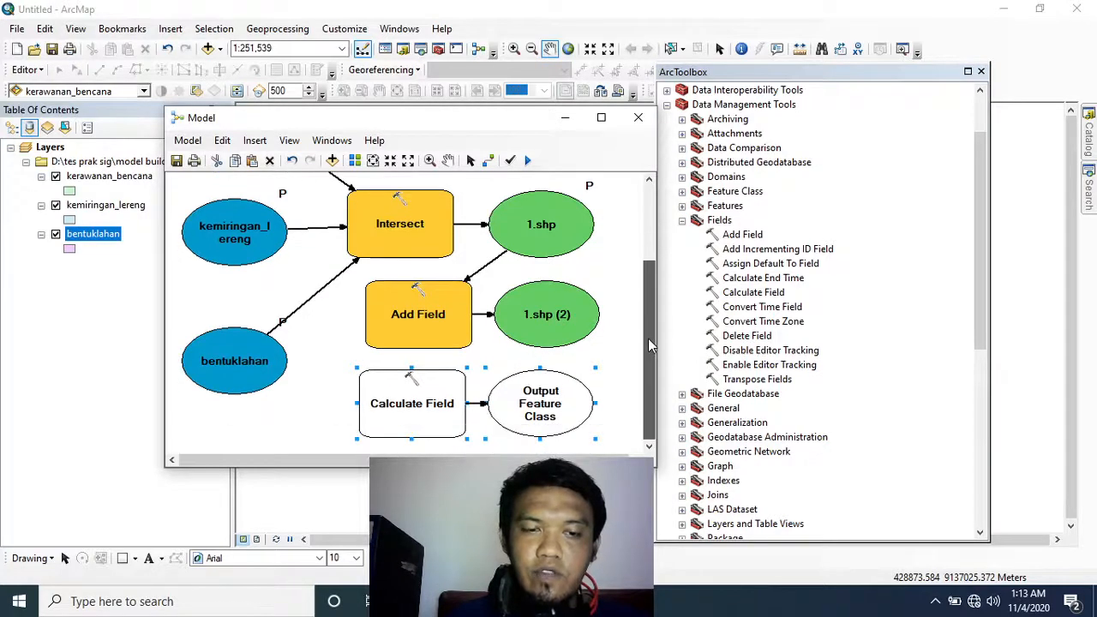
{"action": "double_click", "coordinate": [429, 406]}
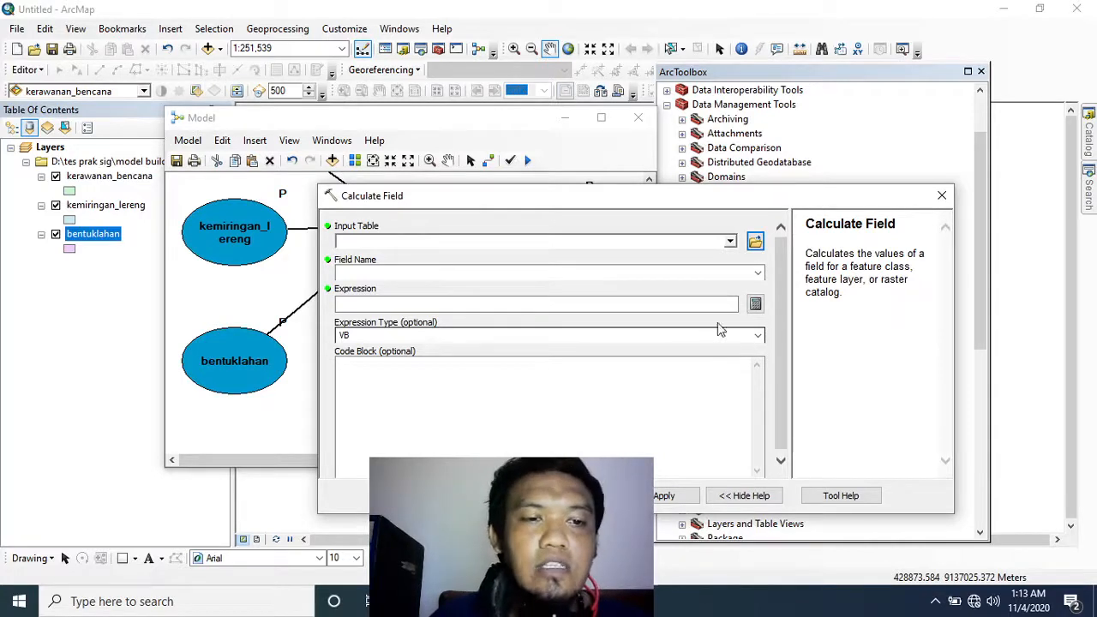
{"action": "left_click", "coordinate": [729, 243]}
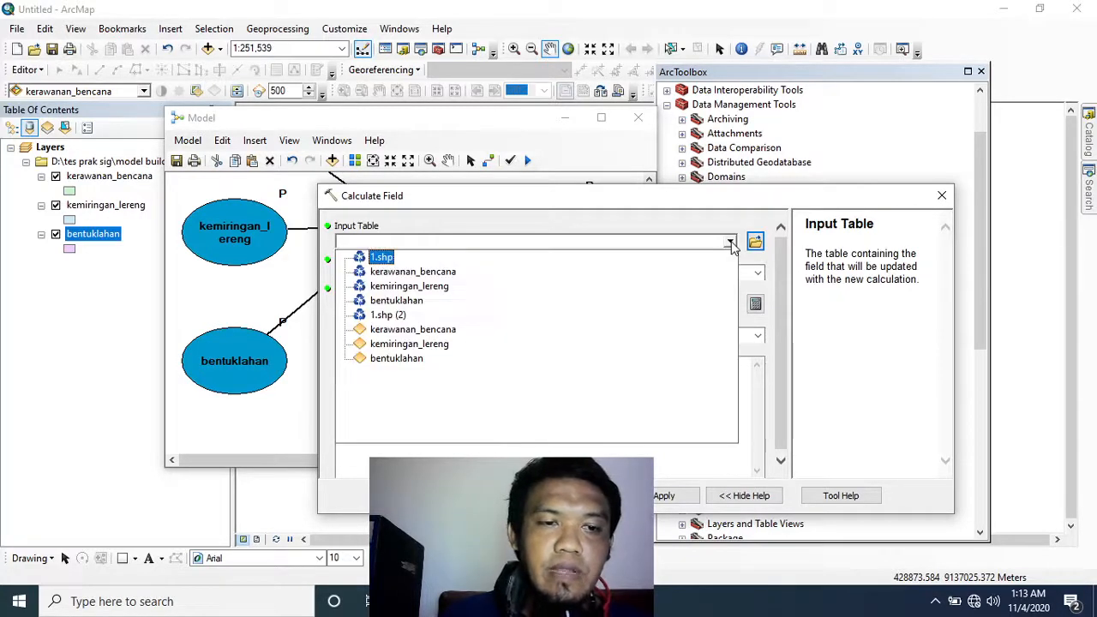
{"action": "left_click", "coordinate": [718, 216]}
{"action": "left_click_drag", "start_coordinate": [712, 202], "coordinate": [677, 448]}
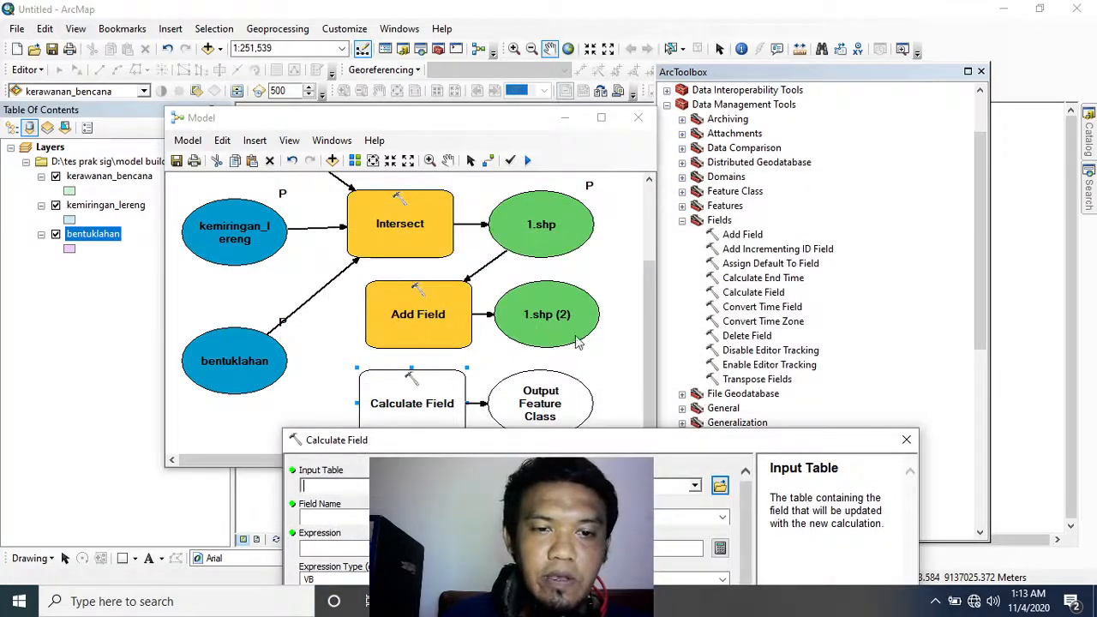
{"action": "left_click_drag", "start_coordinate": [610, 445], "coordinate": [640, 251]}
{"action": "left_click", "coordinate": [721, 293]}
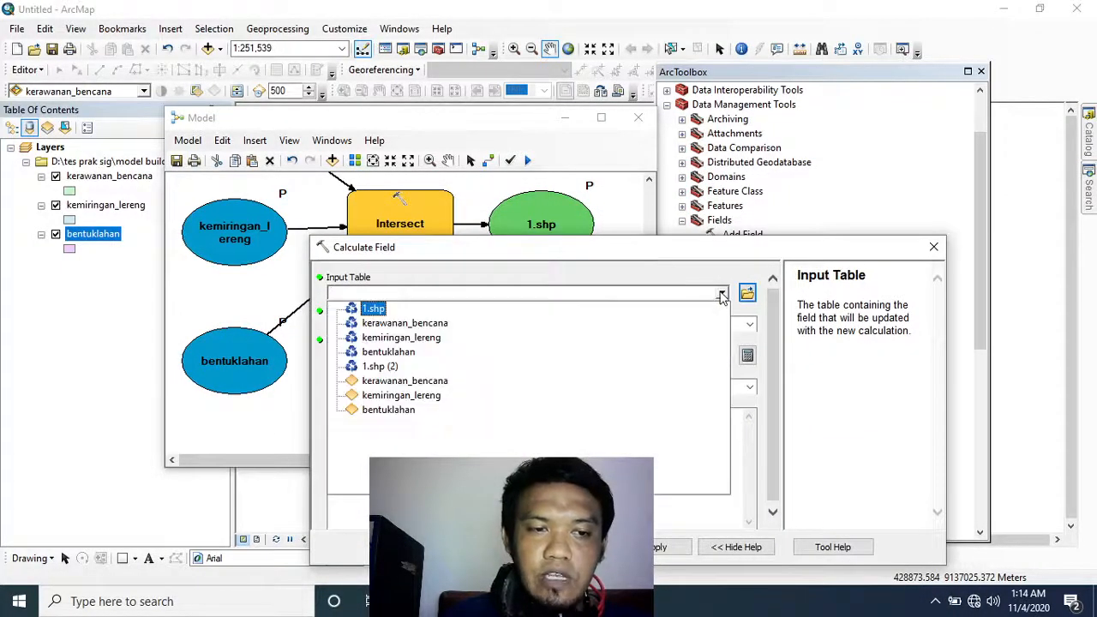
{"action": "left_click", "coordinate": [381, 367]}
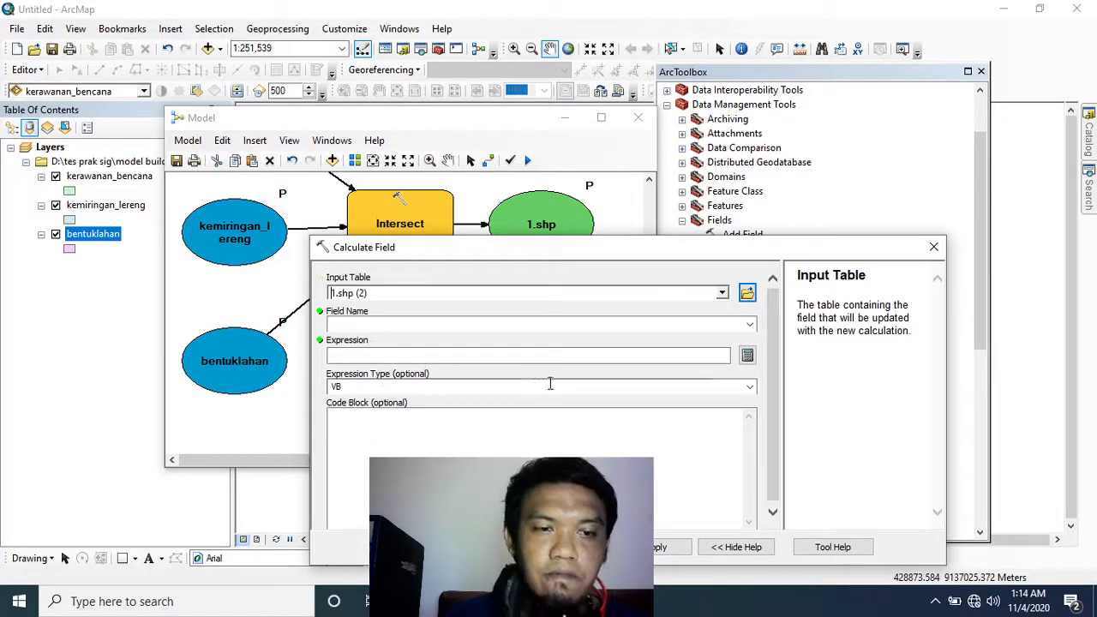
{"action": "left_click", "coordinate": [749, 324]}
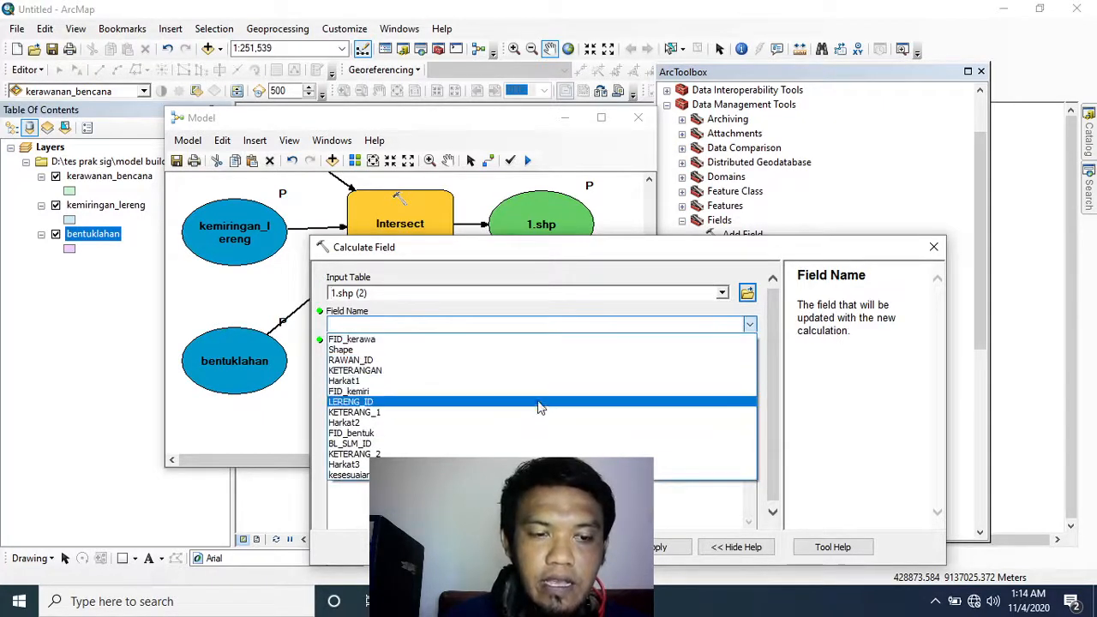
{"action": "left_click", "coordinate": [634, 474]}
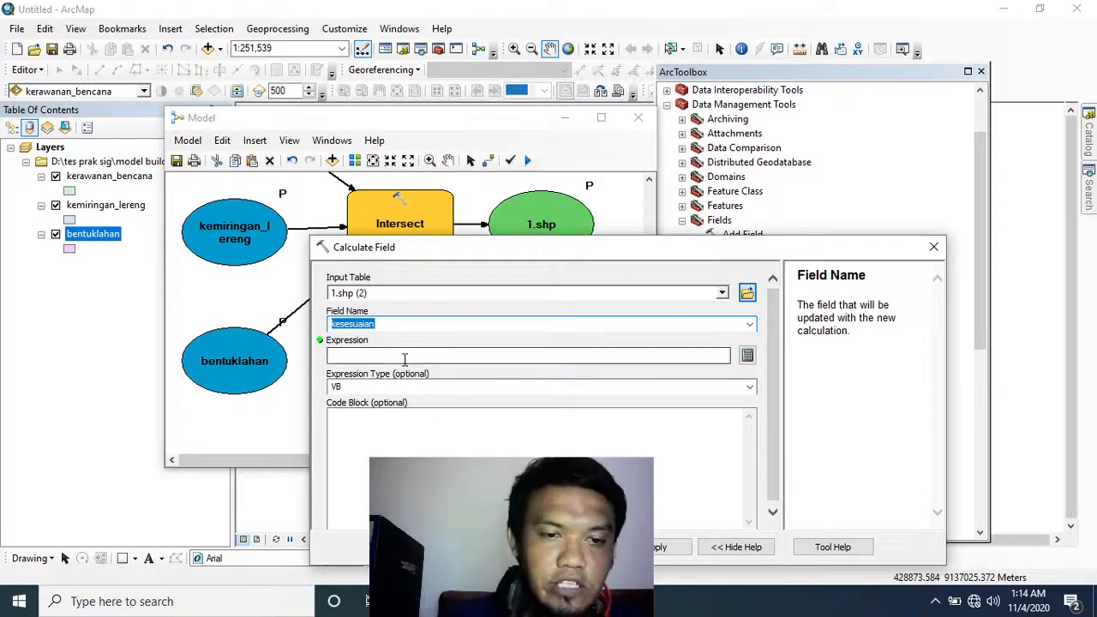
{"action": "left_click", "coordinate": [747, 355]}
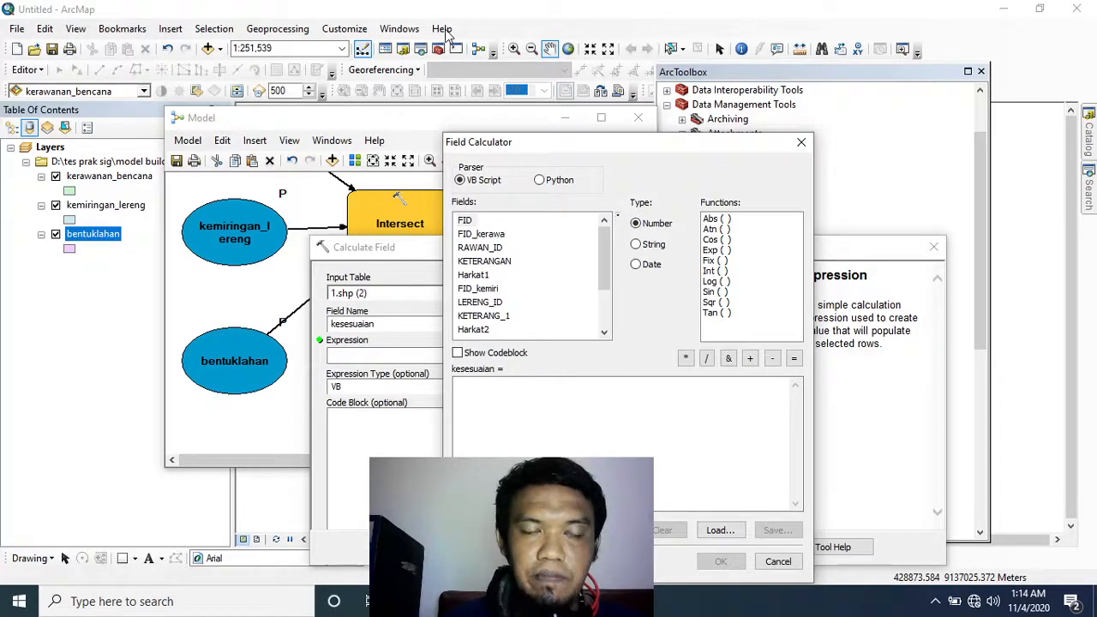
{"action": "left_click", "coordinate": [800, 142]}
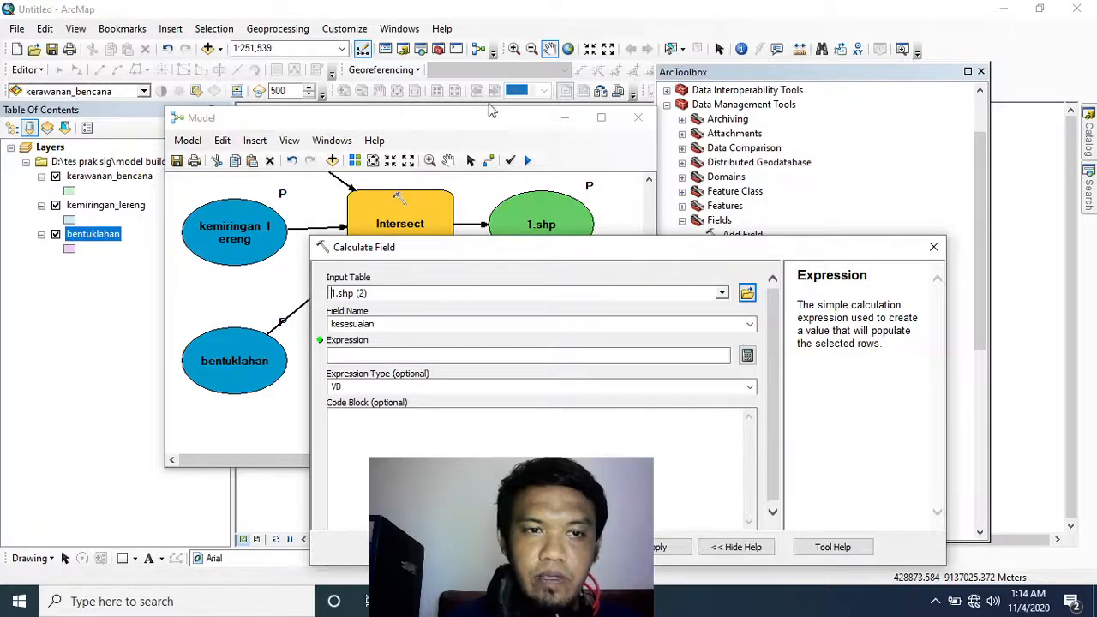
{"action": "left_click", "coordinate": [933, 247]}
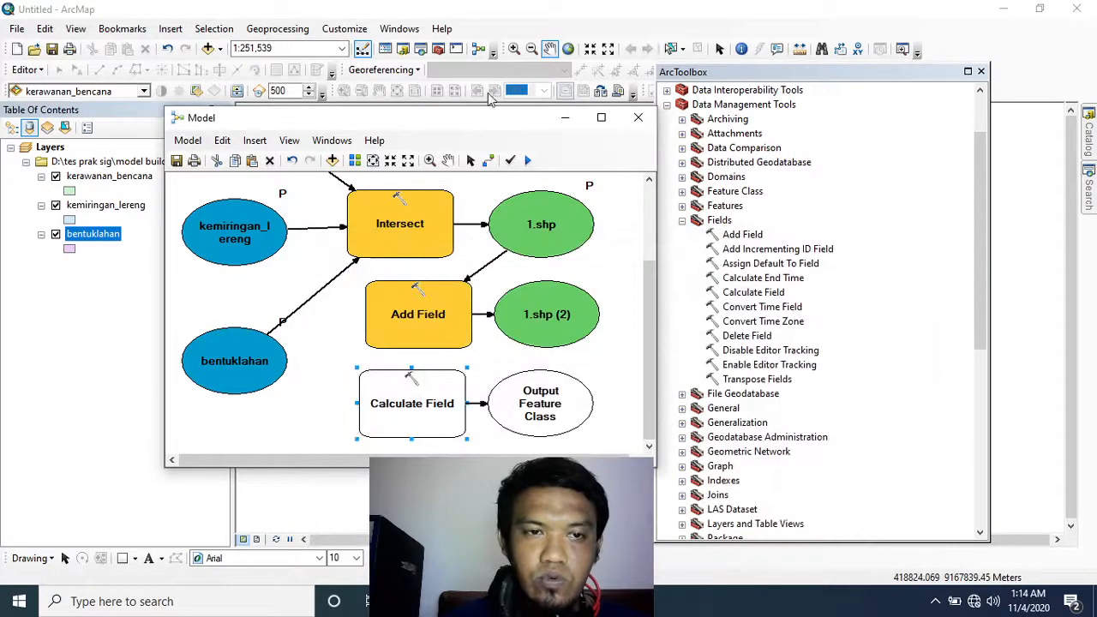
Search the ArcGIS Desktop help library for vb and open the Calculate Field examples topic.
{"action": "left_click", "coordinate": [442, 28]}
{"action": "left_click", "coordinate": [454, 45]}
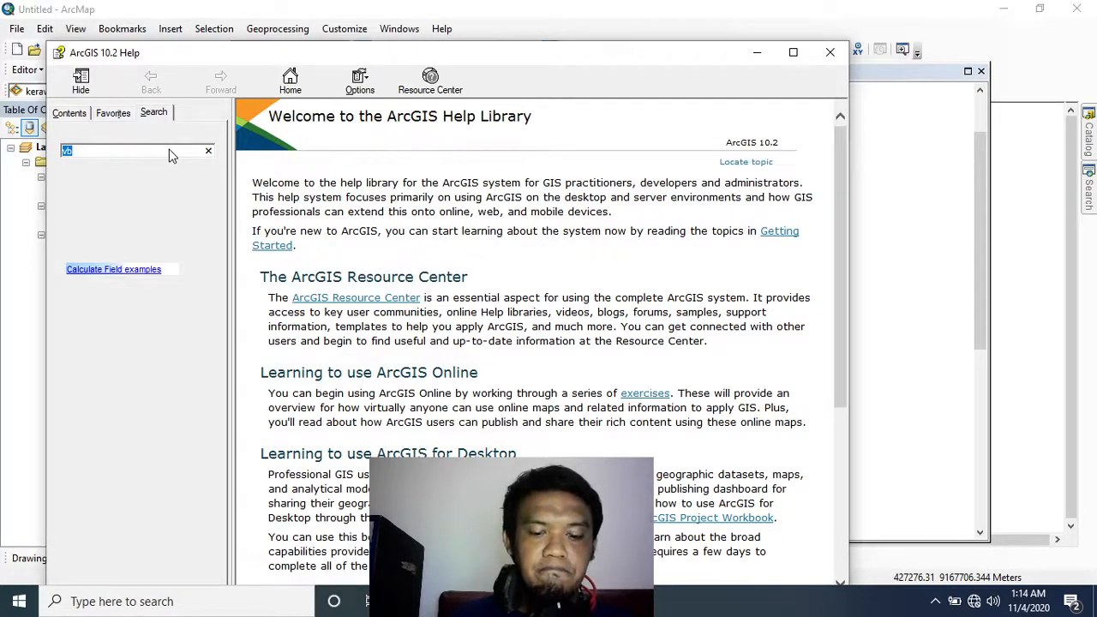
{"action": "left_click", "coordinate": [99, 150]}
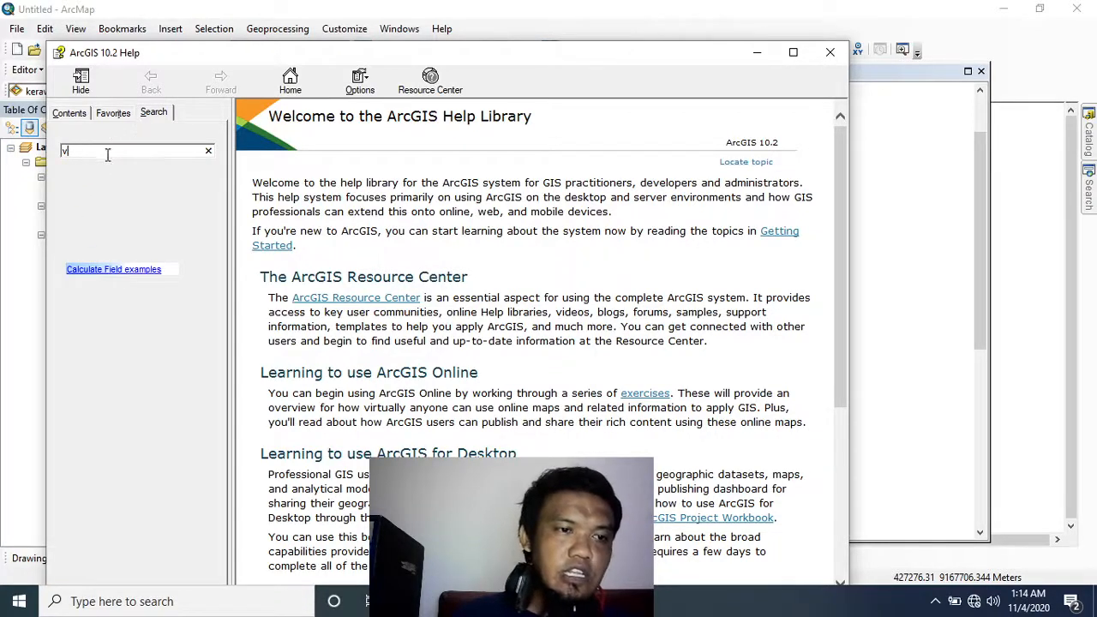
{"action": "key", "text": "BackSpace"}
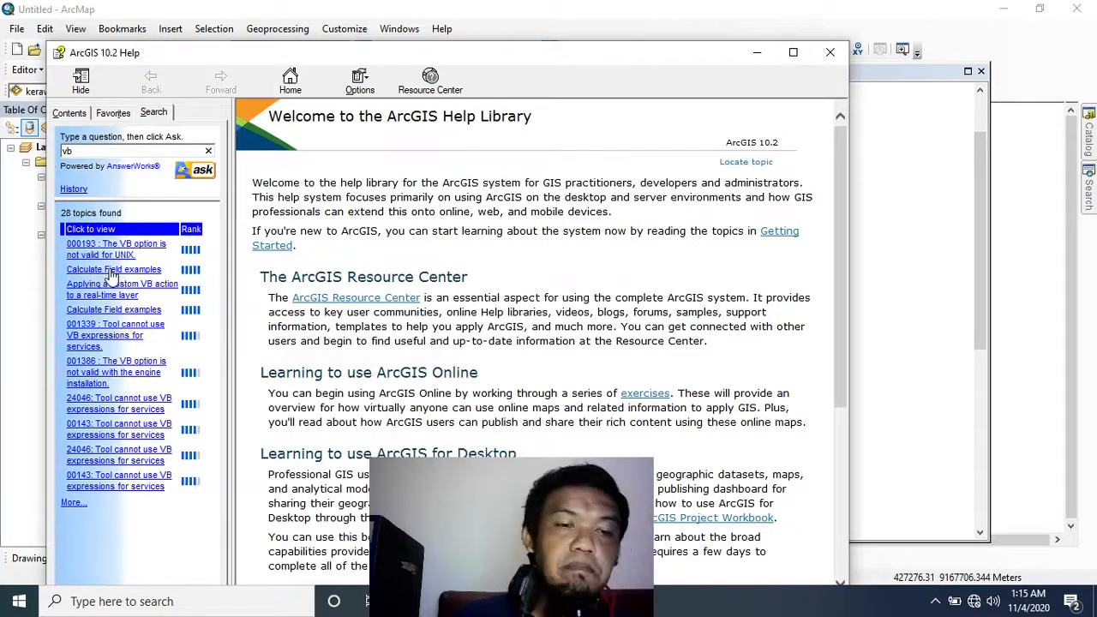
{"action": "left_click", "coordinate": [111, 270]}
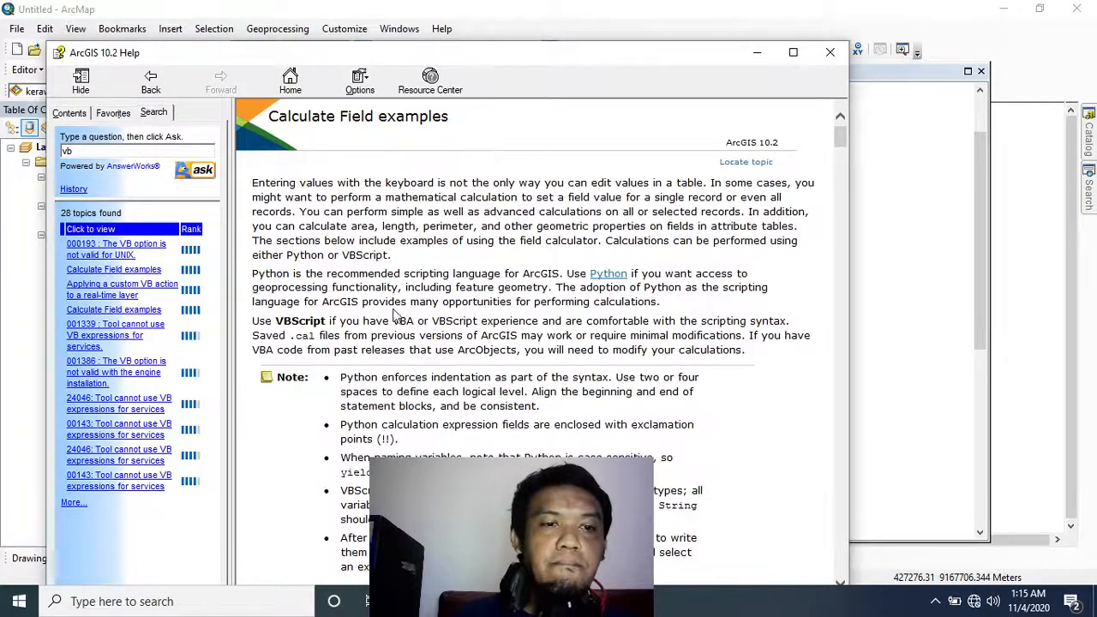
Copy the VBScript conditional code block sample, from Dim density to end if, out of the Calculate Field examples topic and minimize the help window.
{"action": "scroll", "coordinate": [553, 308], "scroll_direction": "down", "scroll_amount": 10}
{"action": "scroll", "coordinate": [559, 304], "scroll_direction": "down", "scroll_amount": 20}
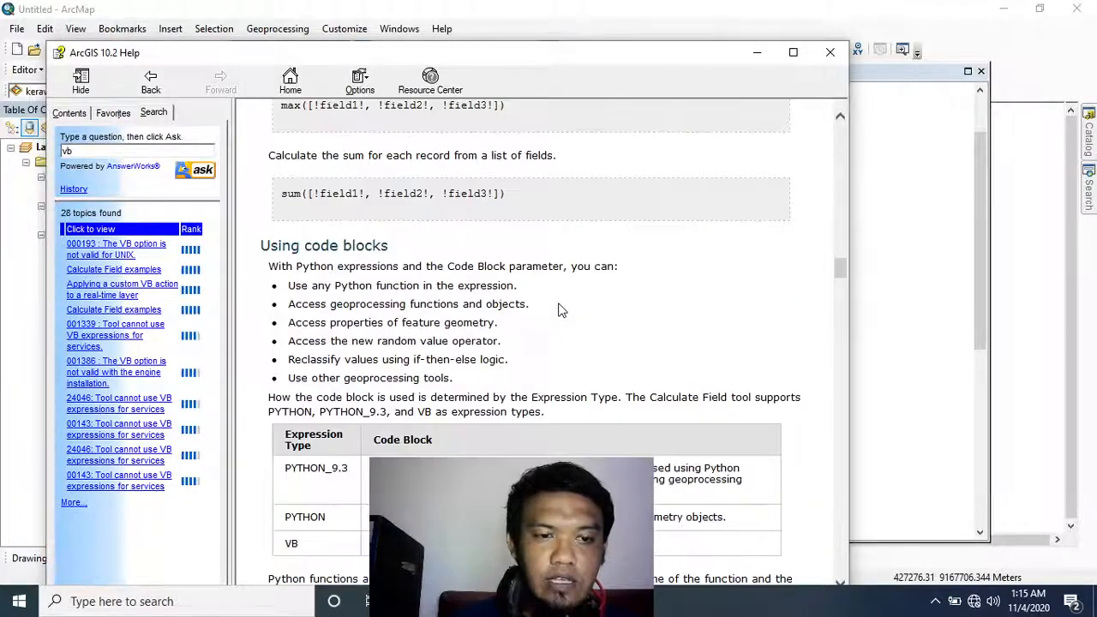
{"action": "scroll", "coordinate": [558, 311], "scroll_direction": "down", "scroll_amount": 20}
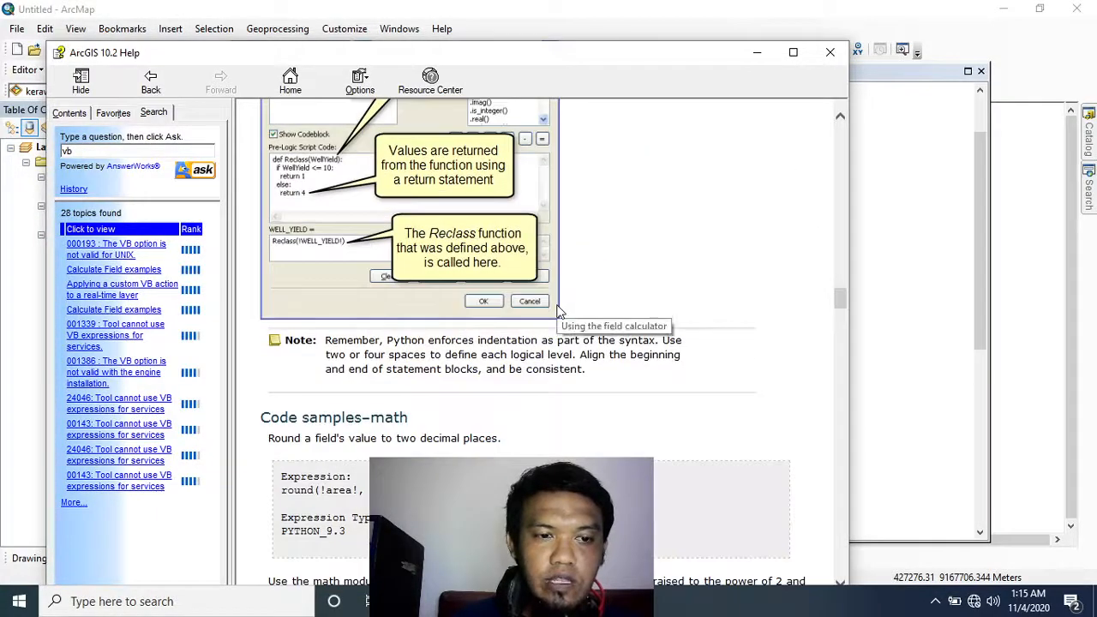
{"action": "scroll", "coordinate": [559, 312], "scroll_direction": "up", "scroll_amount": 7}
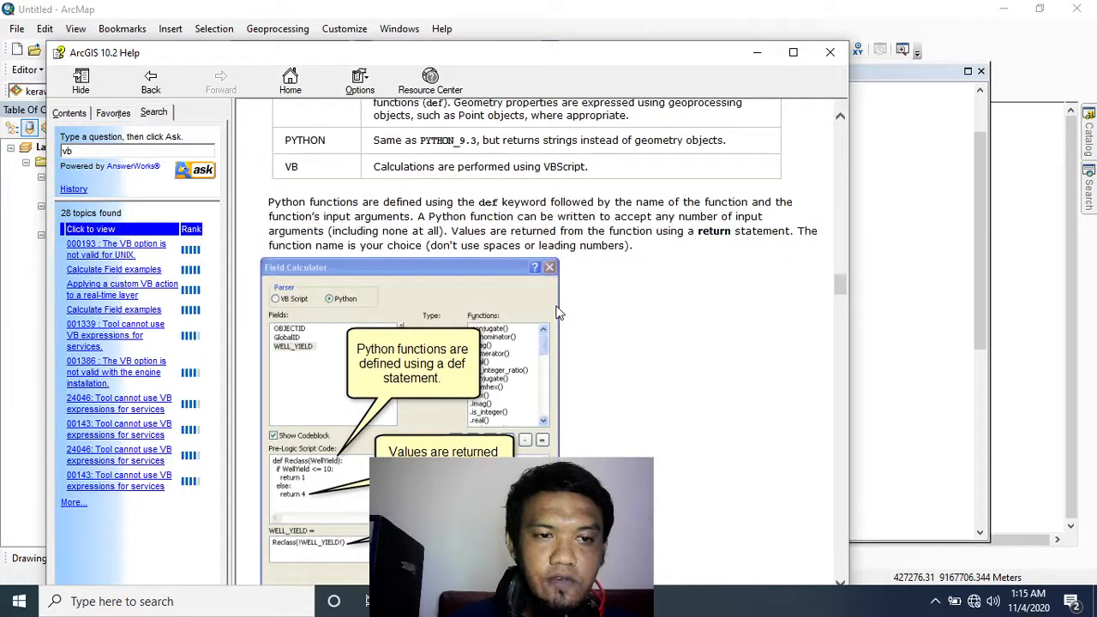
{"action": "scroll", "coordinate": [559, 312], "scroll_direction": "down", "scroll_amount": 8}
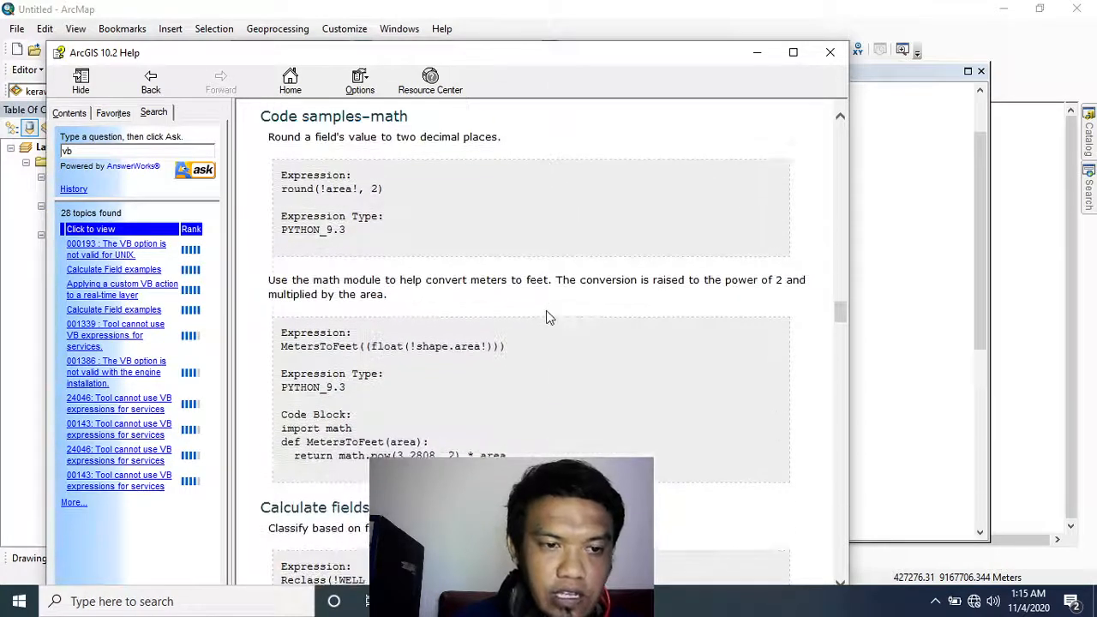
{"action": "scroll", "coordinate": [540, 319], "scroll_direction": "down", "scroll_amount": 9}
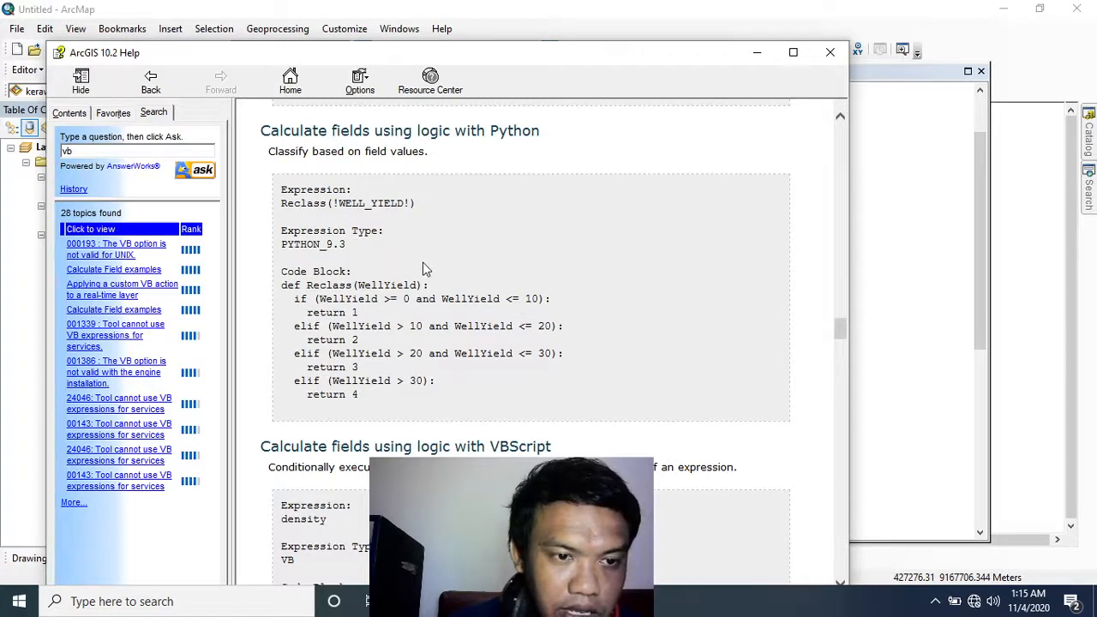
{"action": "scroll", "coordinate": [422, 266], "scroll_direction": "down", "scroll_amount": 3}
{"action": "scroll", "coordinate": [312, 358], "scroll_direction": "down", "scroll_amount": 2}
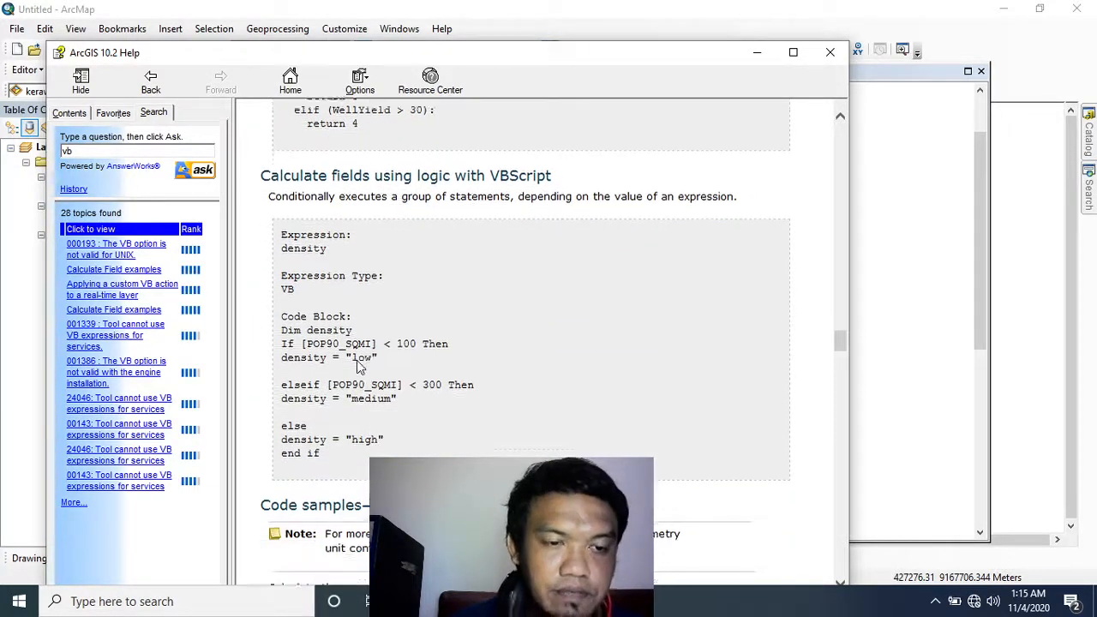
{"action": "double_click", "coordinate": [373, 317]}
{"action": "left_click", "coordinate": [390, 344]}
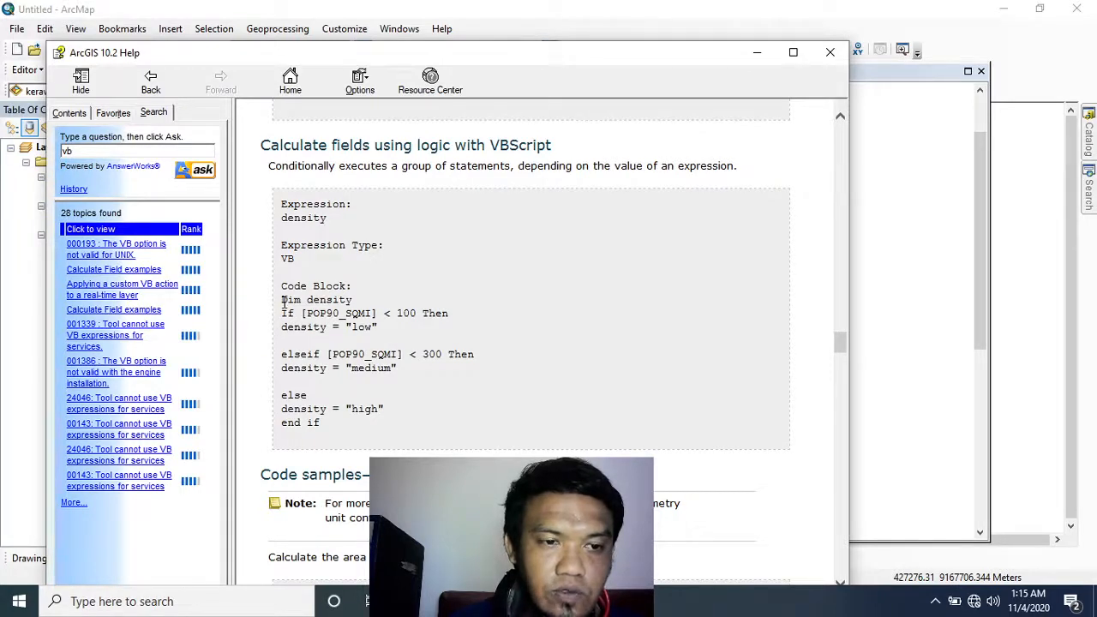
{"action": "left_click_drag", "start_coordinate": [283, 302], "coordinate": [441, 433]}
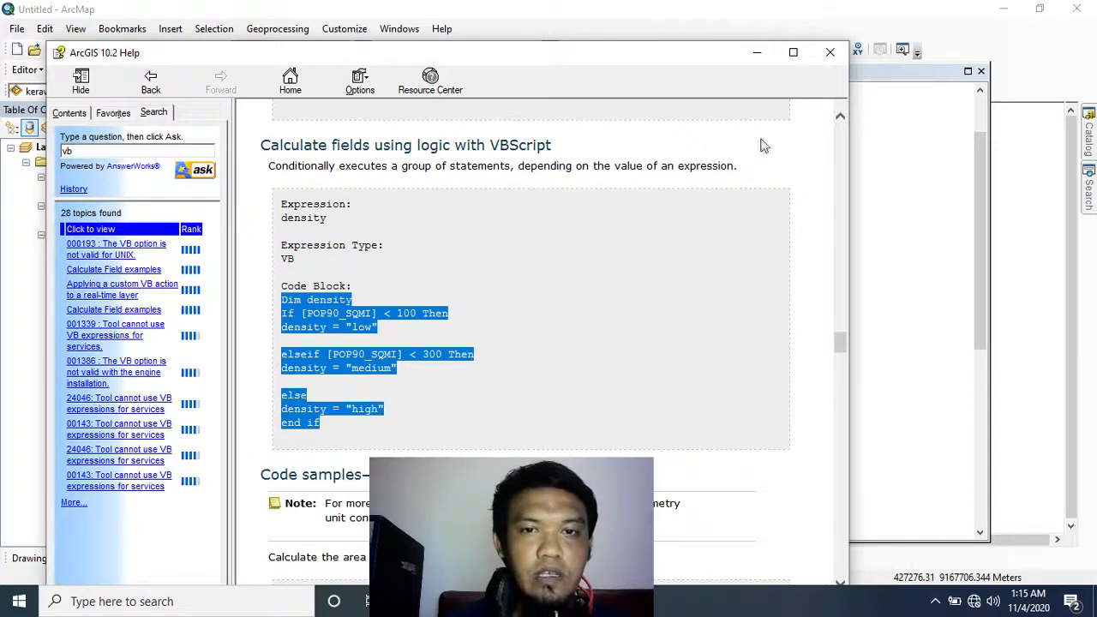
{"action": "left_click", "coordinate": [756, 53]}
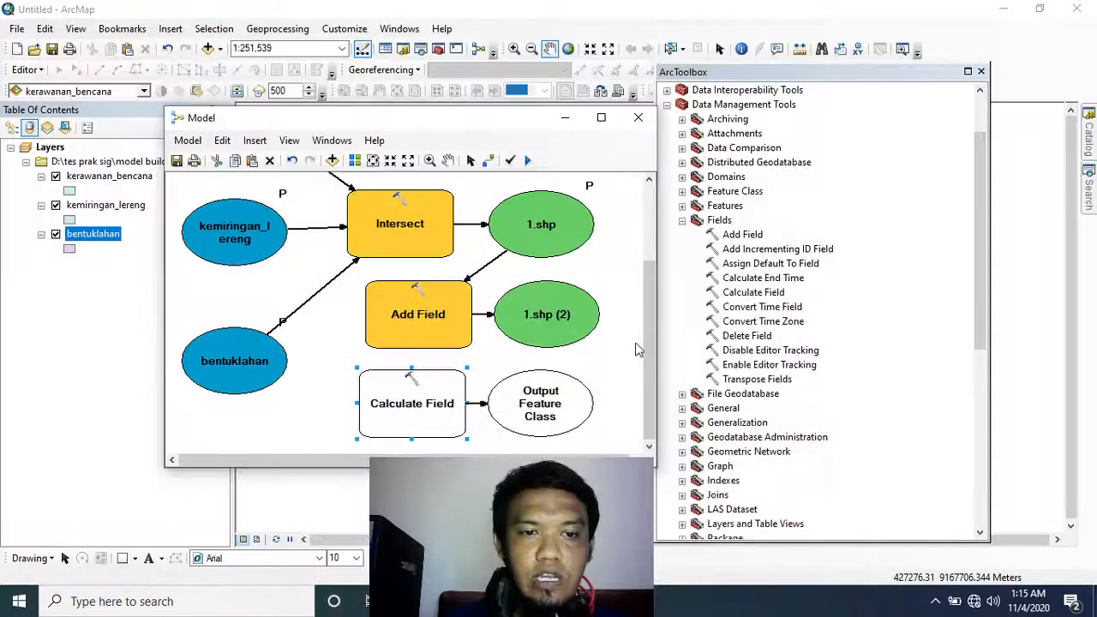
Configure the model's Calculate Field tool with 1.shp (2) as the input table and kesesuaian as the field name.
{"action": "double_click", "coordinate": [437, 401]}
{"action": "left_click", "coordinate": [723, 294]}
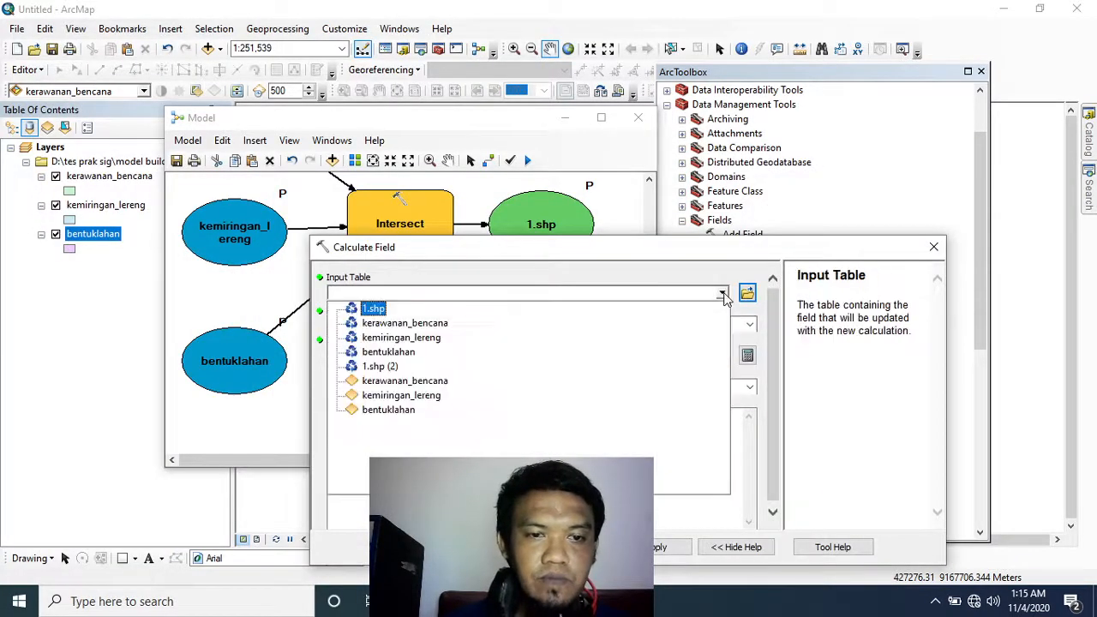
{"action": "left_click", "coordinate": [398, 366]}
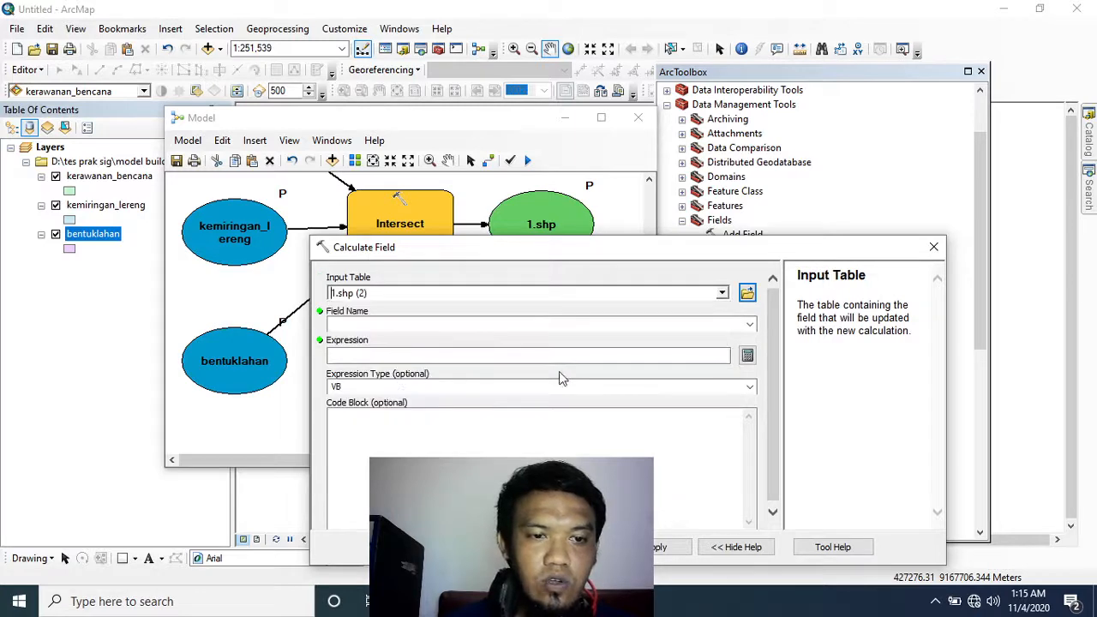
{"action": "left_click", "coordinate": [544, 324]}
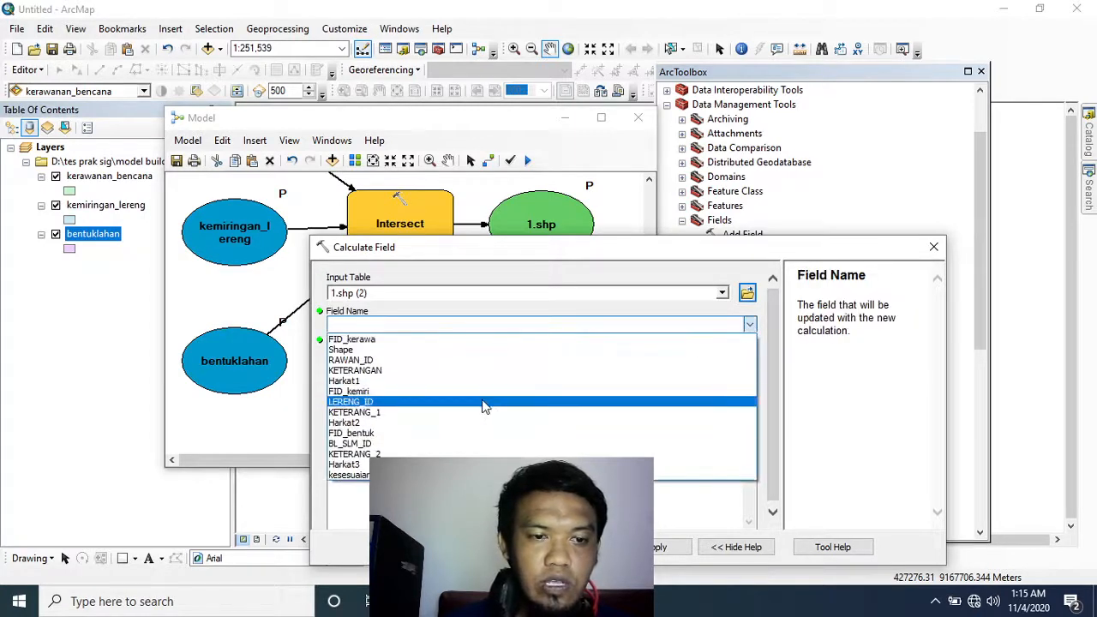
{"action": "left_click", "coordinate": [366, 477]}
Open the Field Calculator for the expression, enable the code block and paste the copied VBScript sample as the pre-logic script.
{"action": "left_click_drag", "start_coordinate": [495, 253], "coordinate": [452, 114]}
{"action": "left_click", "coordinate": [699, 215]}
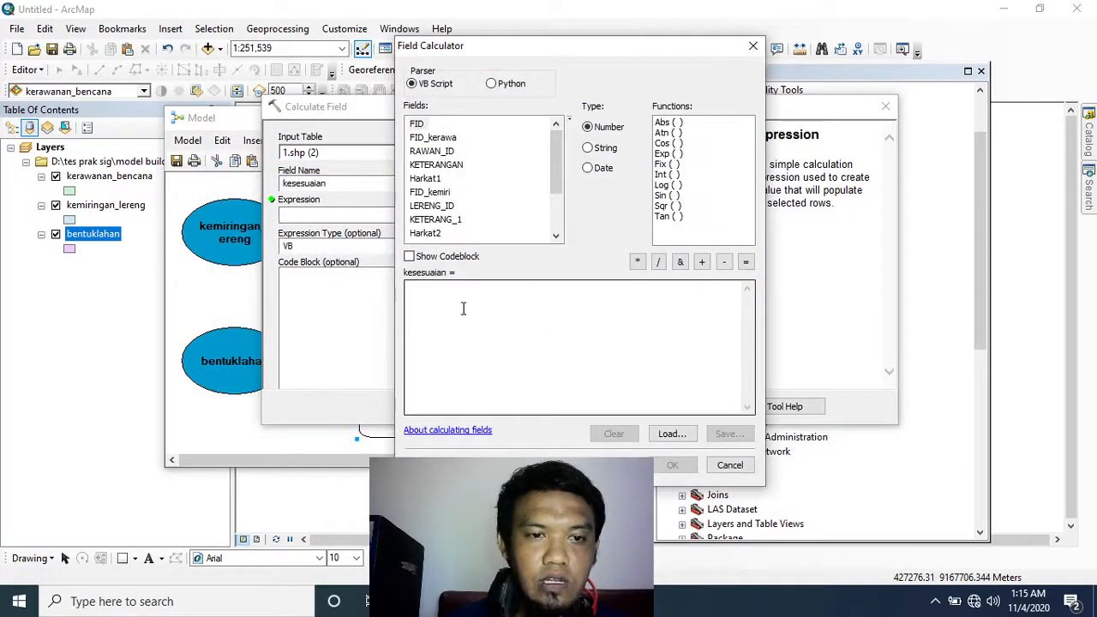
{"action": "left_click", "coordinate": [410, 257]}
{"action": "left_click", "coordinate": [501, 304]}
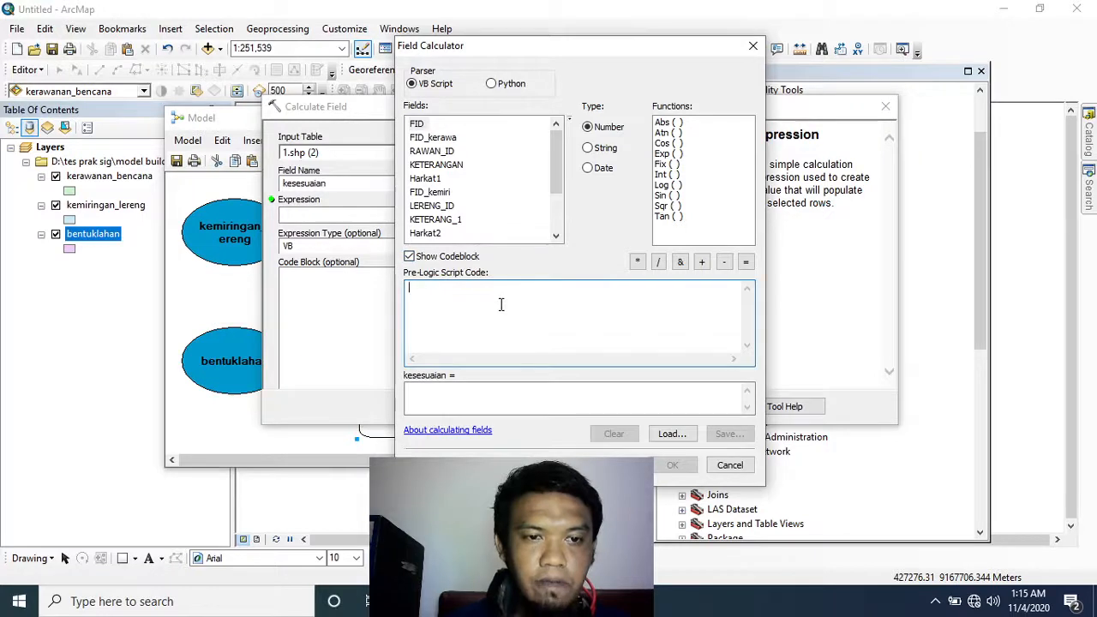
{"action": "key", "text": "ctrl+v"}
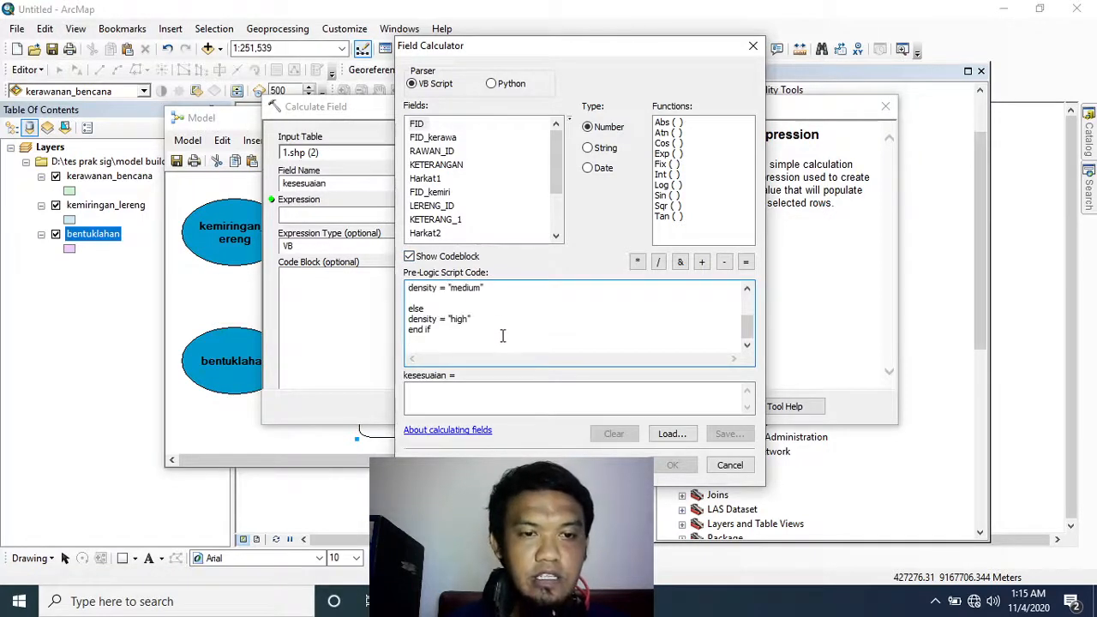
Replace [POP90_SQMI] in the script's first If condition with [Harkat1] & [Harkat2] & [Harkat3].
{"action": "scroll", "coordinate": [502, 336], "scroll_direction": "up", "scroll_amount": 2}
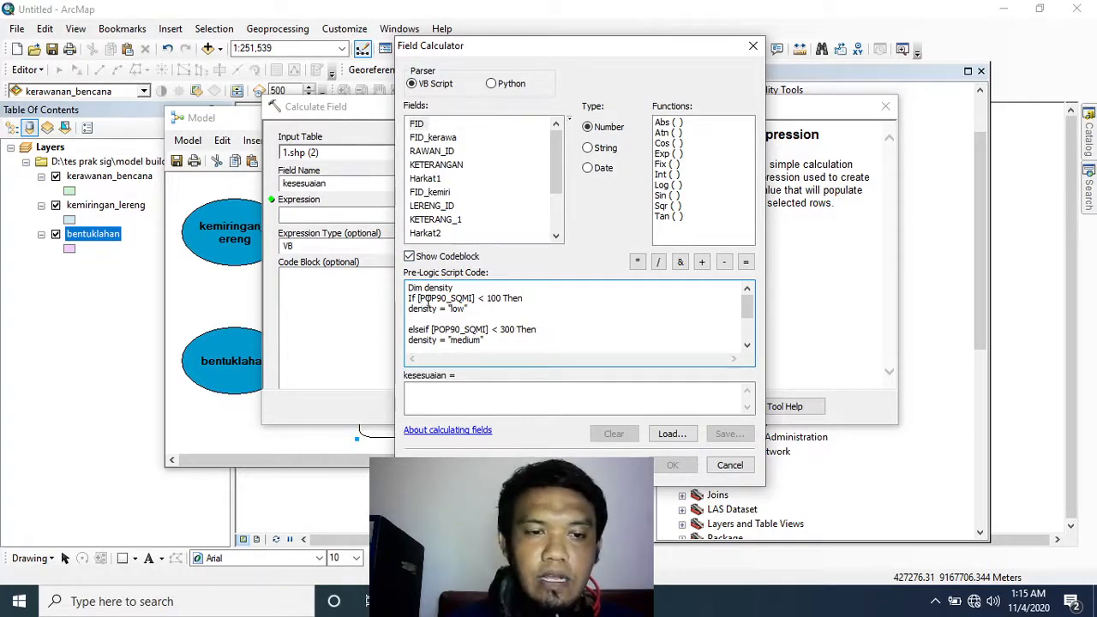
{"action": "left_click_drag", "start_coordinate": [419, 297], "coordinate": [481, 295]}
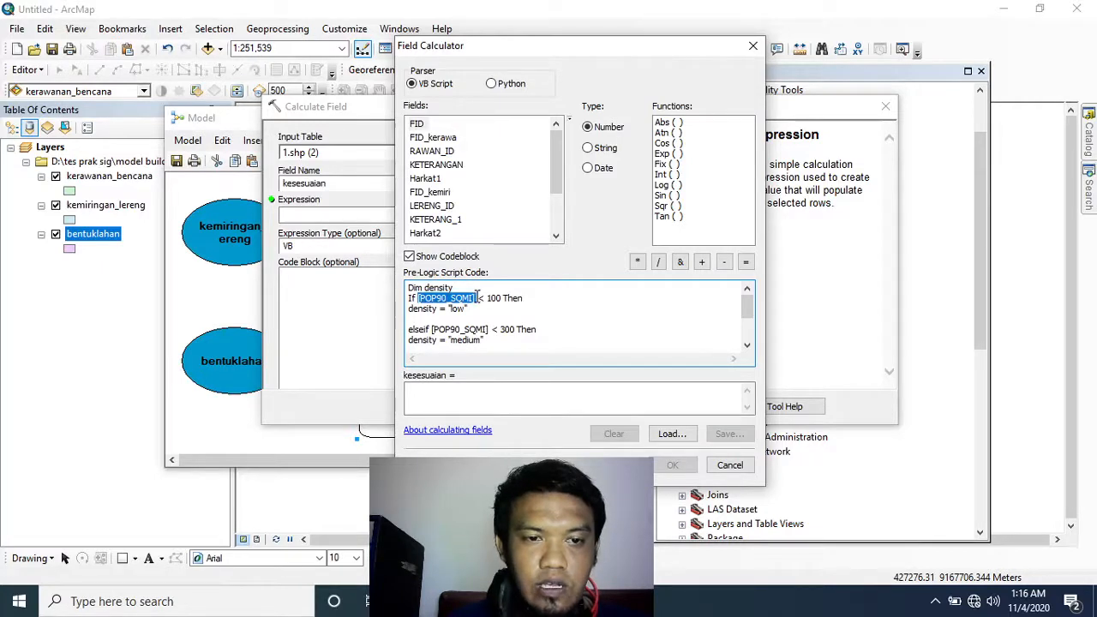
{"action": "key", "text": "Delete"}
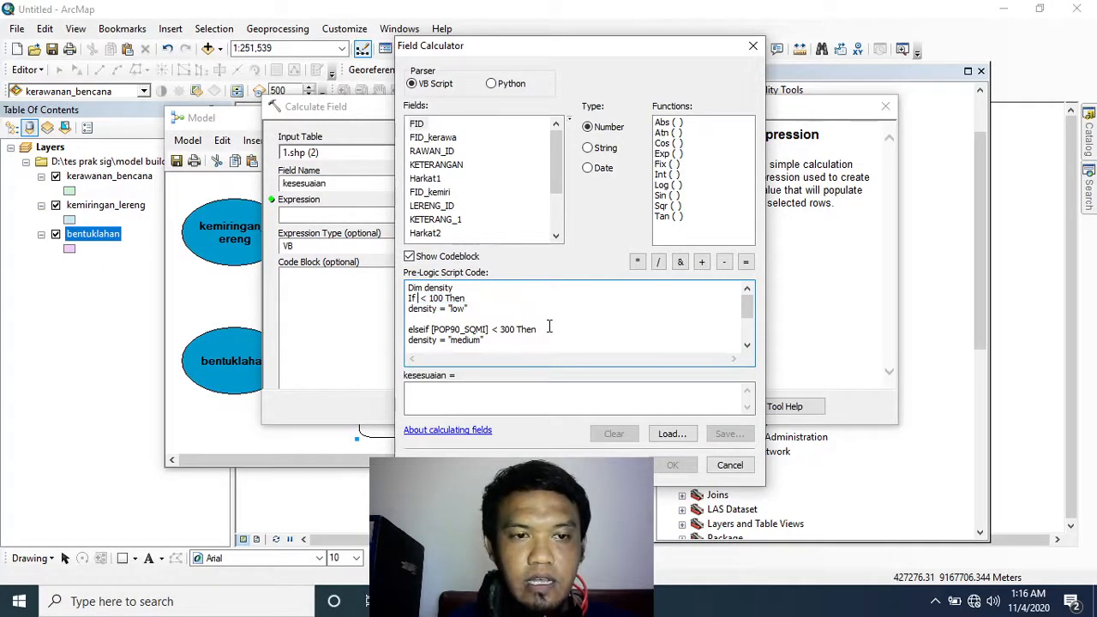
{"action": "double_click", "coordinate": [437, 178]}
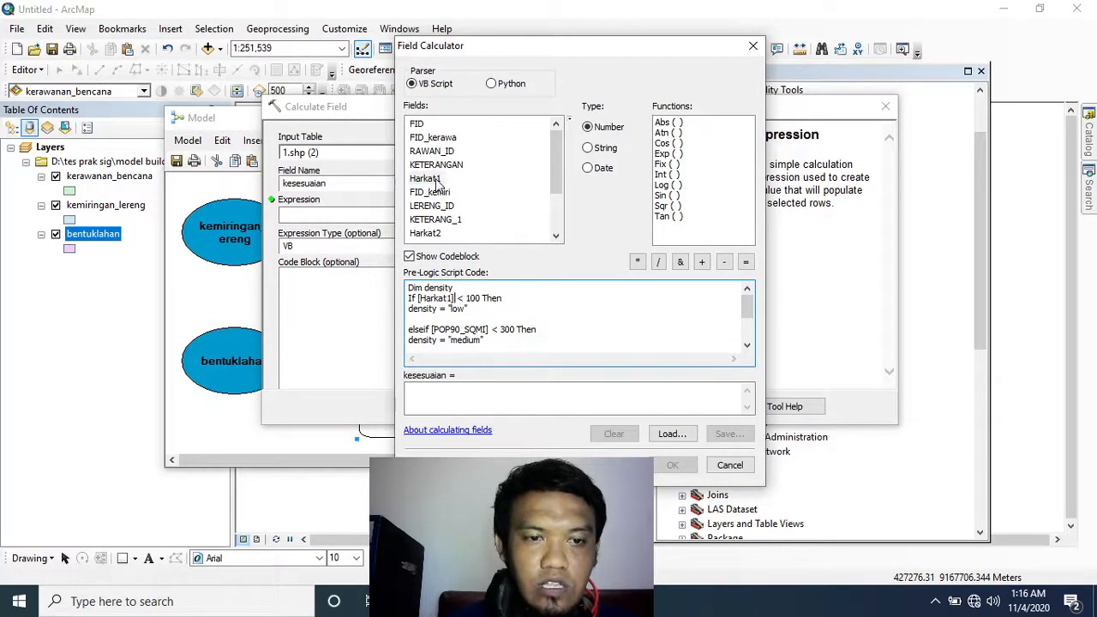
{"action": "left_click", "coordinate": [679, 262]}
{"action": "scroll", "coordinate": [480, 211], "scroll_direction": "down", "scroll_amount": 1}
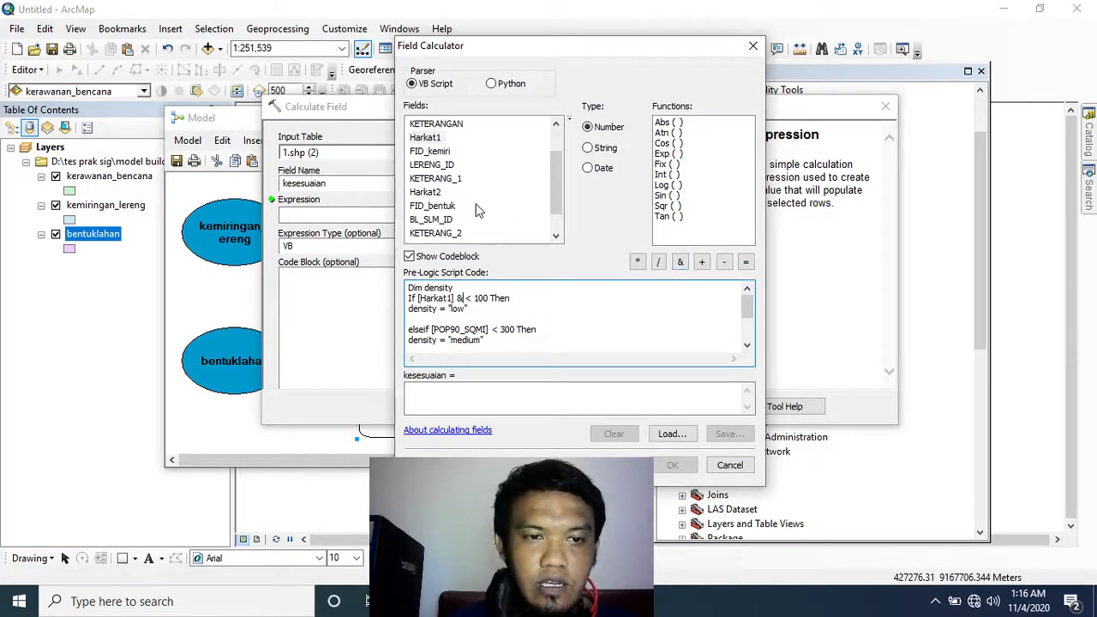
{"action": "double_click", "coordinate": [434, 194]}
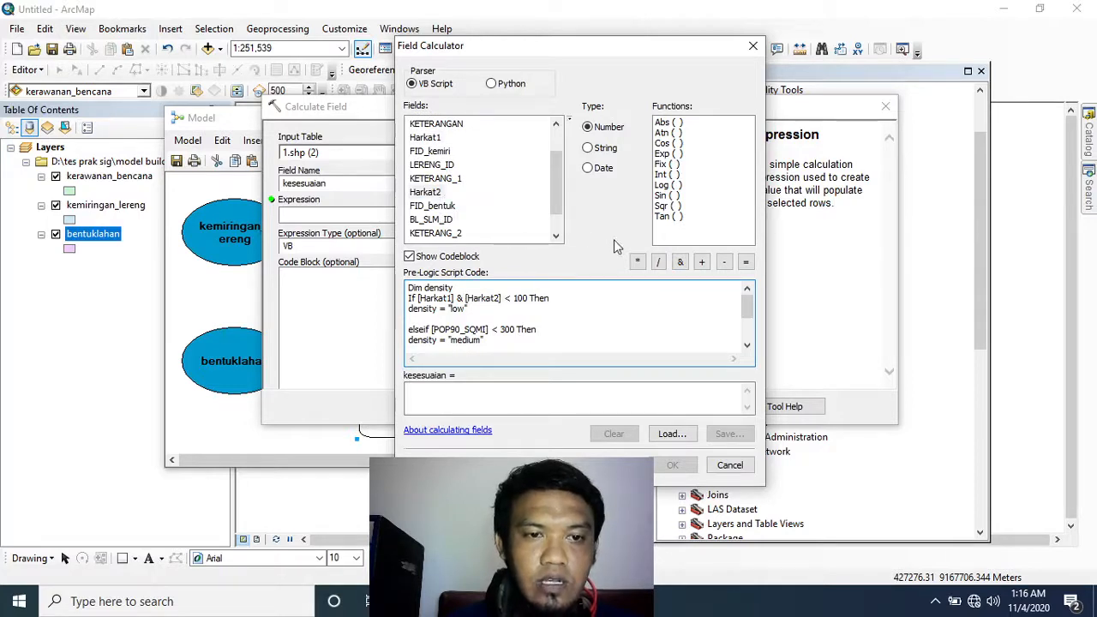
{"action": "left_click", "coordinate": [679, 262]}
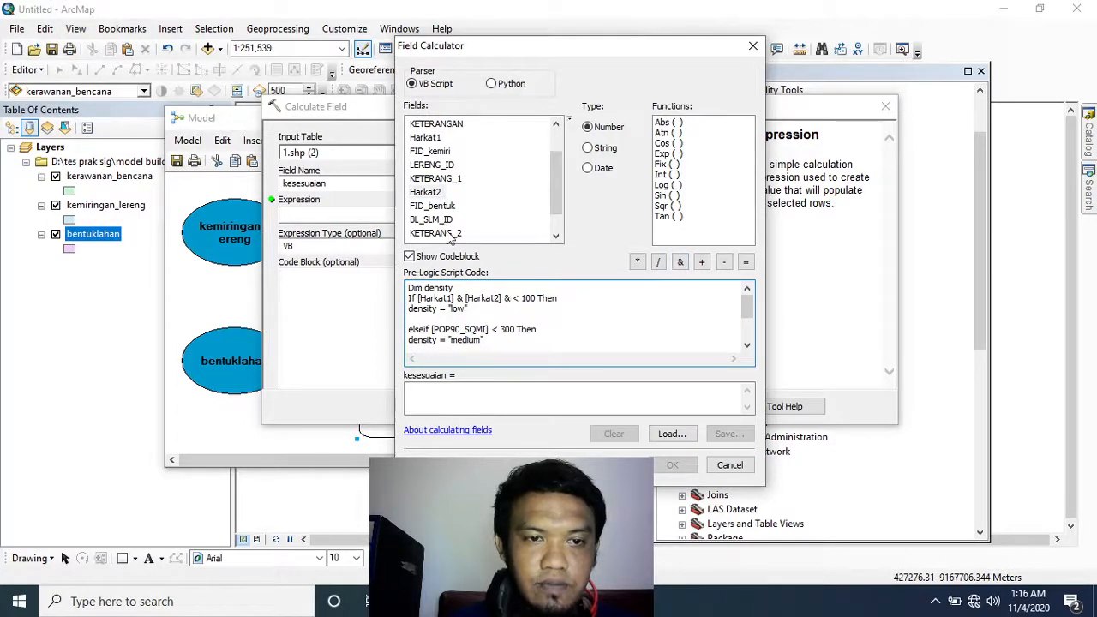
{"action": "scroll", "coordinate": [454, 227], "scroll_direction": "down", "scroll_amount": 1}
{"action": "double_click", "coordinate": [428, 220]}
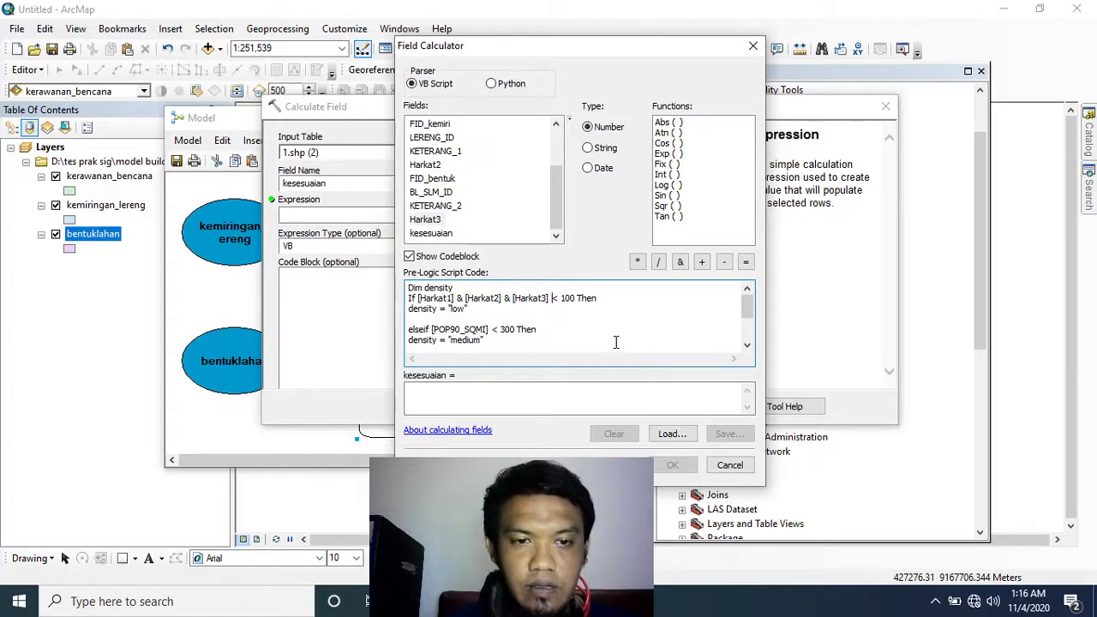
Change the comparison in the first If condition to = 1.
{"action": "key", "text": "BackSpace"}
{"action": "key", "text": "BackSpace"}
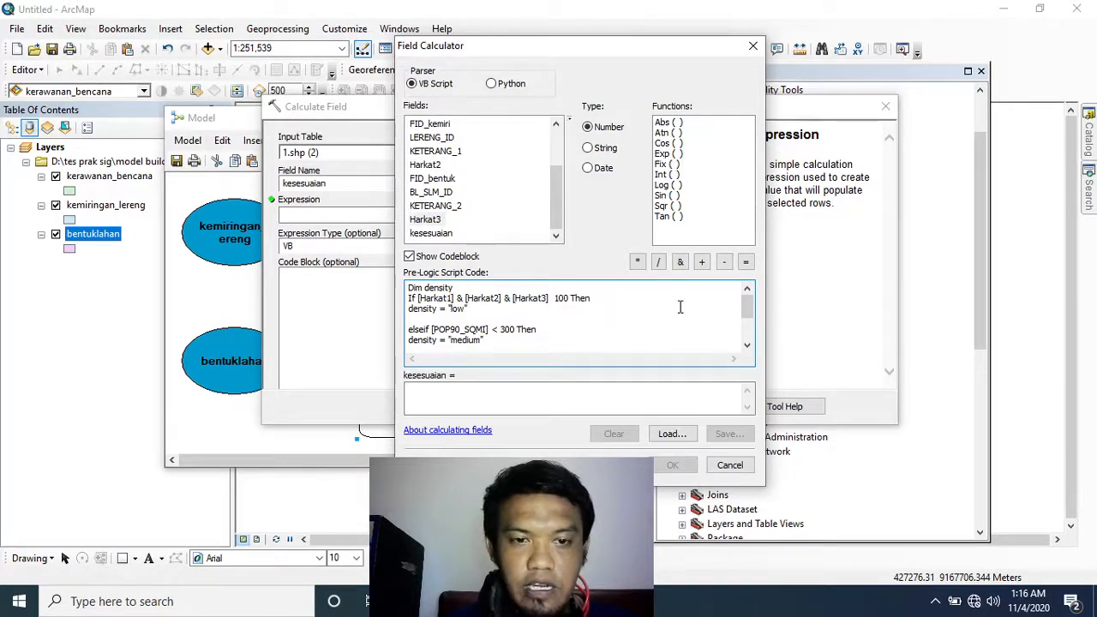
{"action": "left_click", "coordinate": [746, 263]}
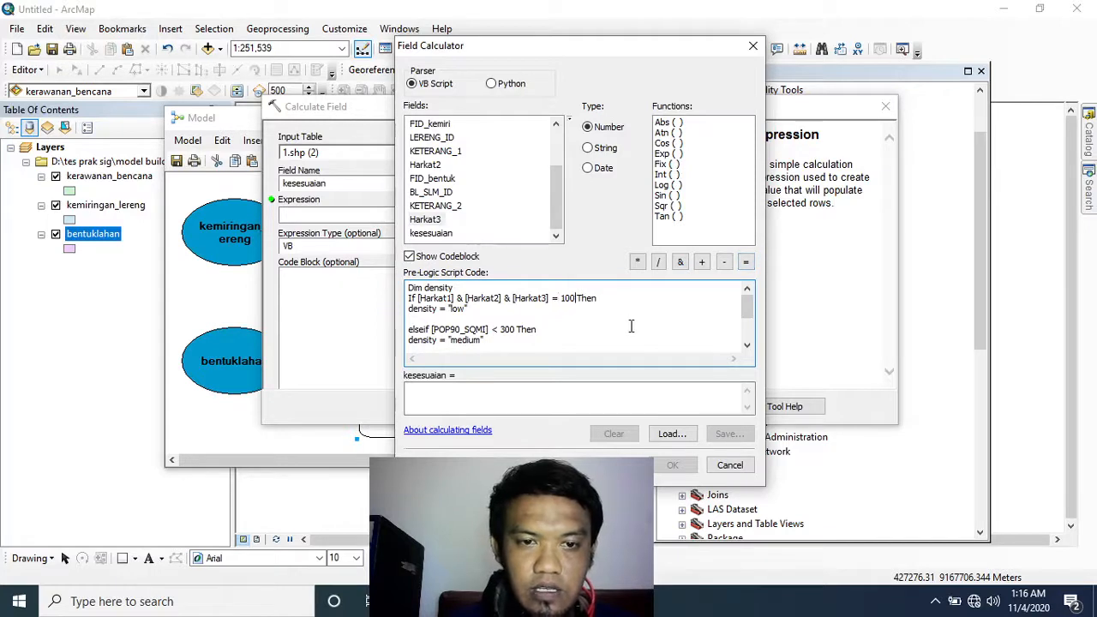
{"action": "key", "text": "BackSpace"}
{"action": "key", "text": "BackSpace"}
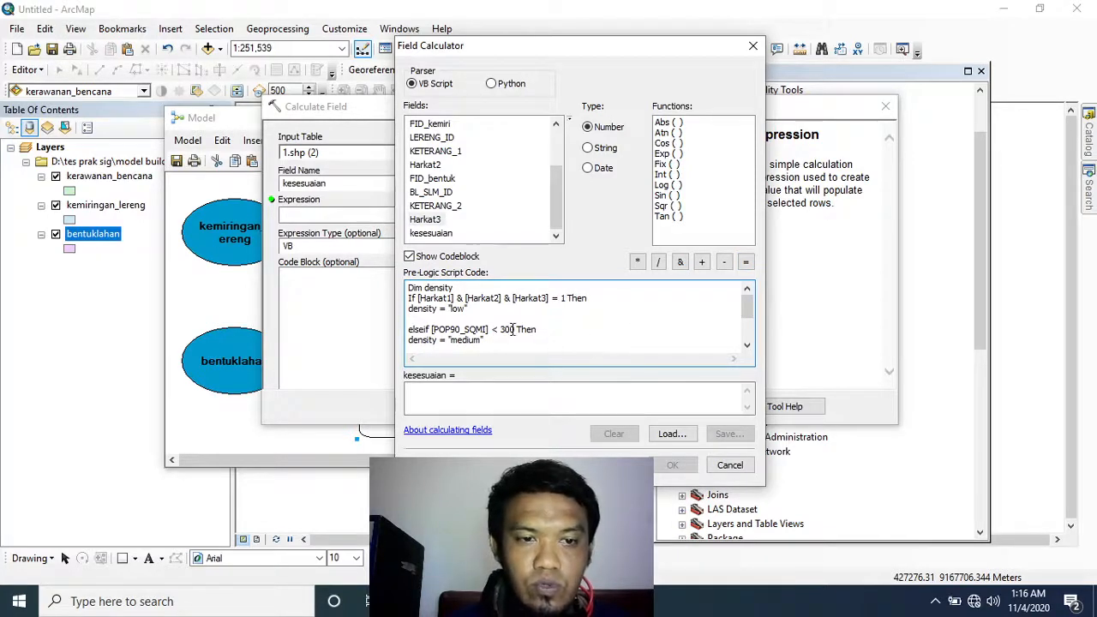
Rename the declared variable in the script's Dim line to kesesuaian.
{"action": "scroll", "coordinate": [506, 321], "scroll_direction": "down", "scroll_amount": 1}
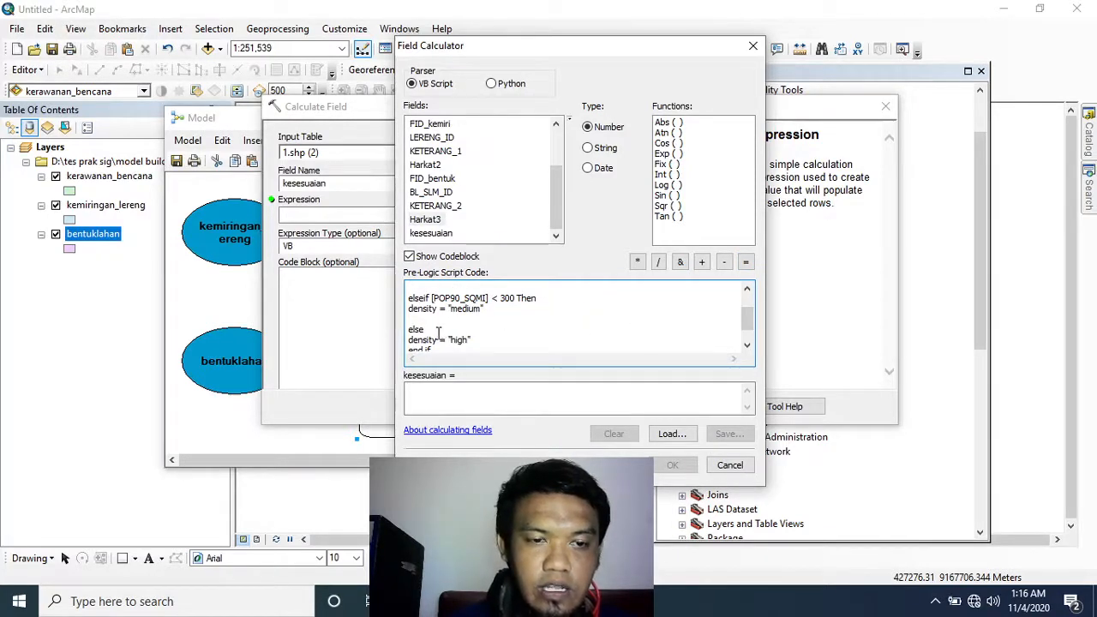
{"action": "scroll", "coordinate": [461, 332], "scroll_direction": "up", "scroll_amount": 1}
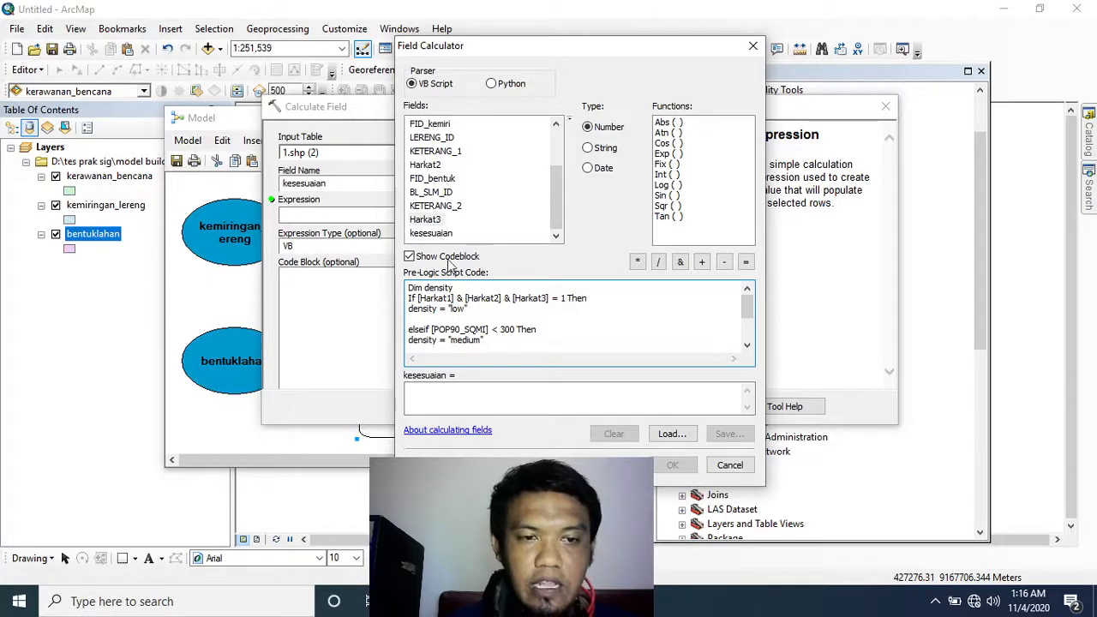
{"action": "double_click", "coordinate": [450, 288]}
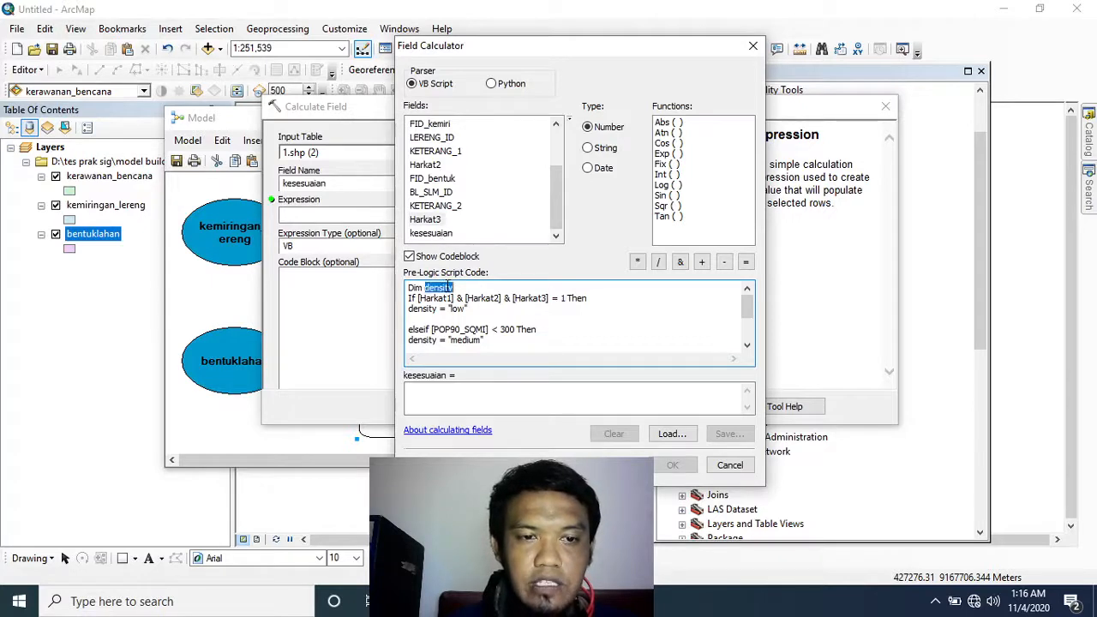
{"action": "type", "text": "ke"}
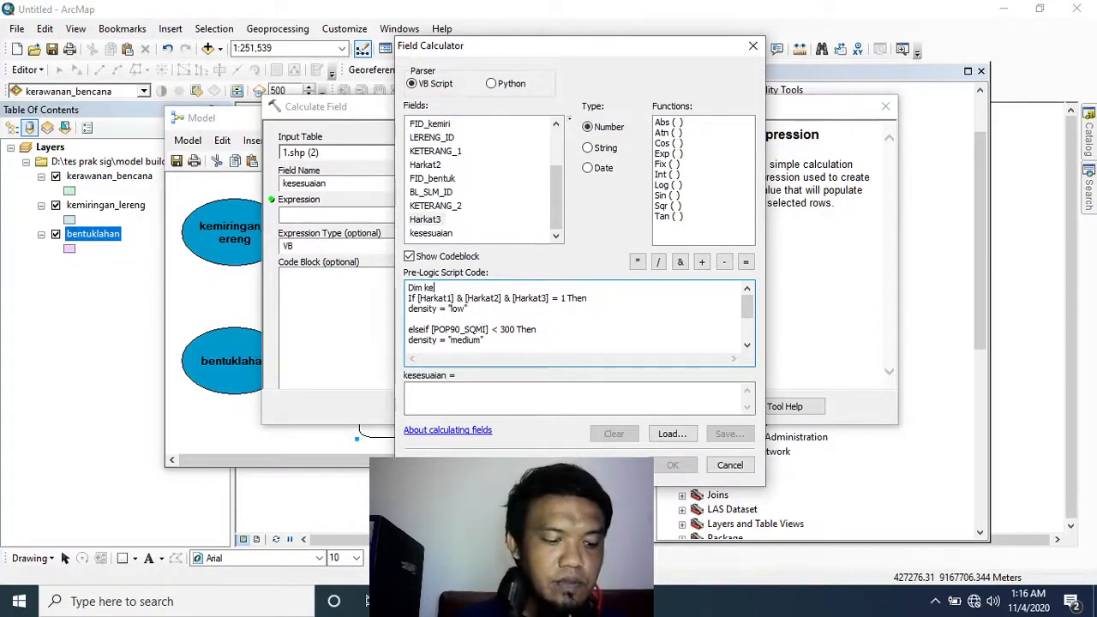
{"action": "type", "text": "sesuaian"}
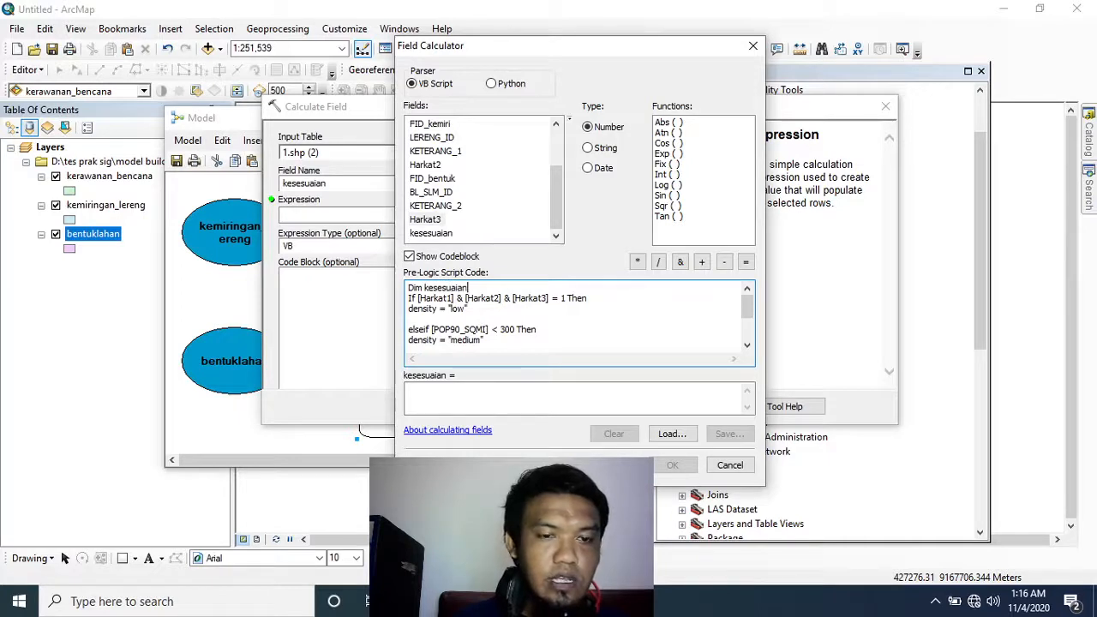
Rewrite the assignment under the first If condition as kesesuaian= "Sesuai".
{"action": "double_click", "coordinate": [426, 308]}
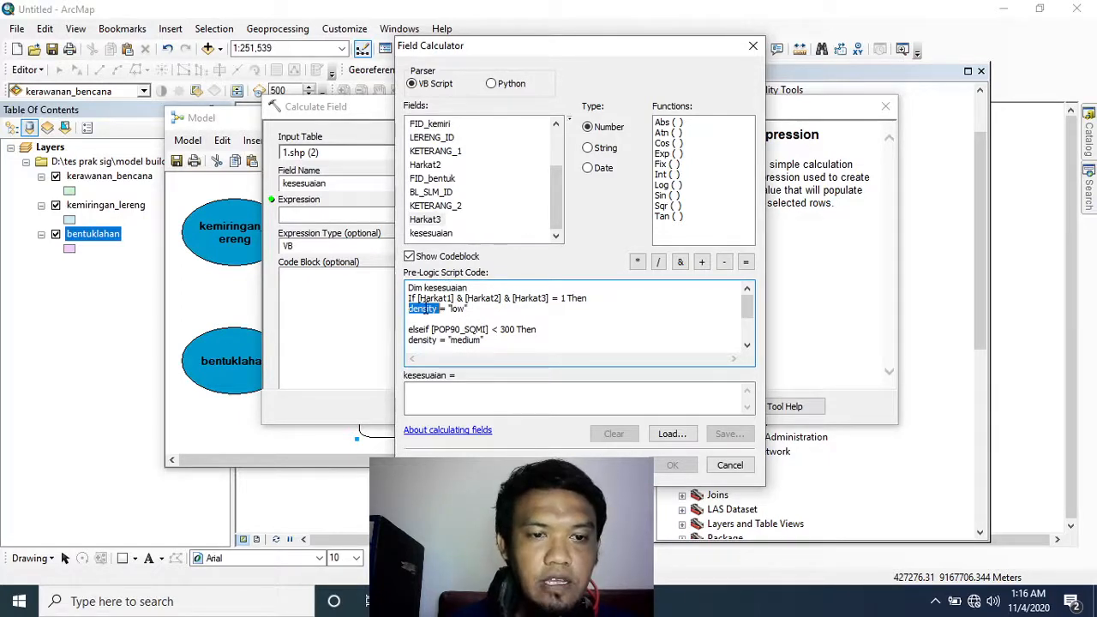
{"action": "type", "text": "keseu"}
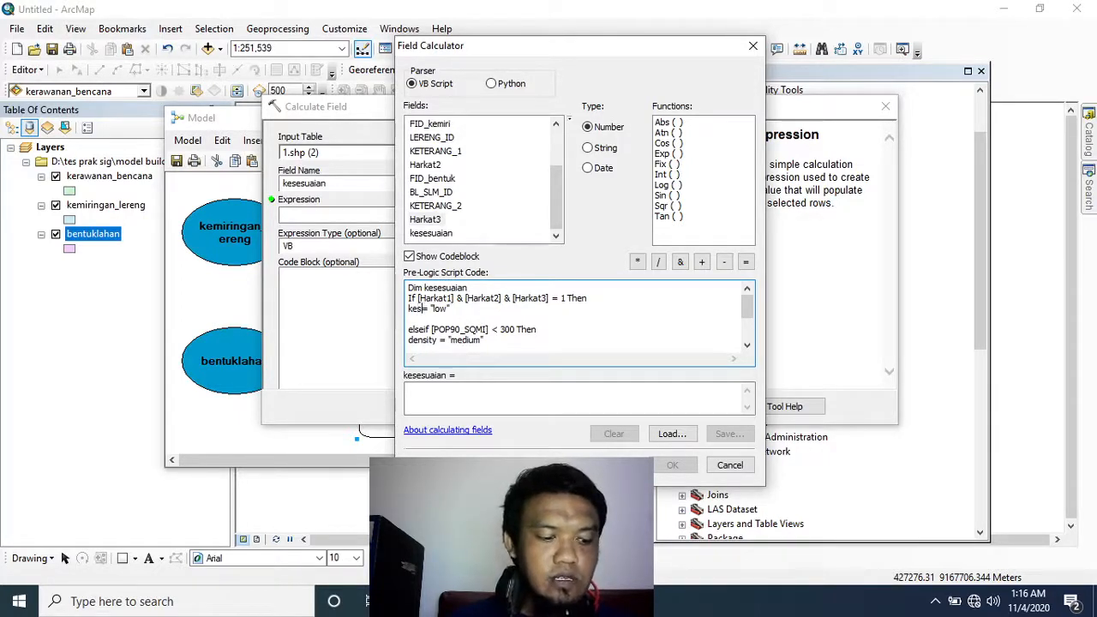
{"action": "key", "text": "BackSpace"}
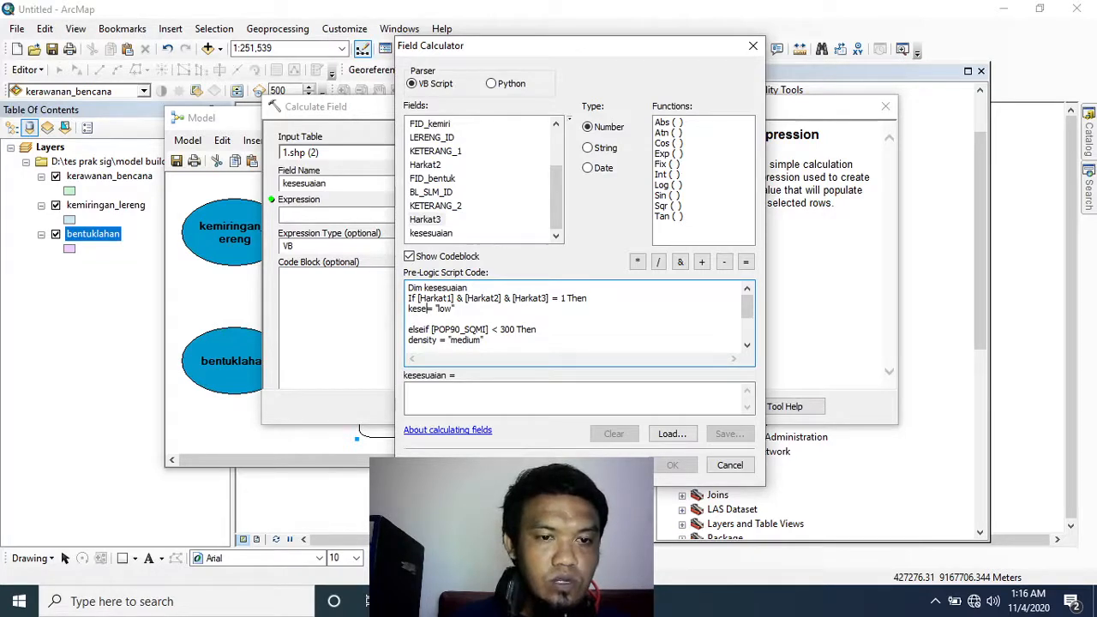
{"action": "type", "text": "suaian"}
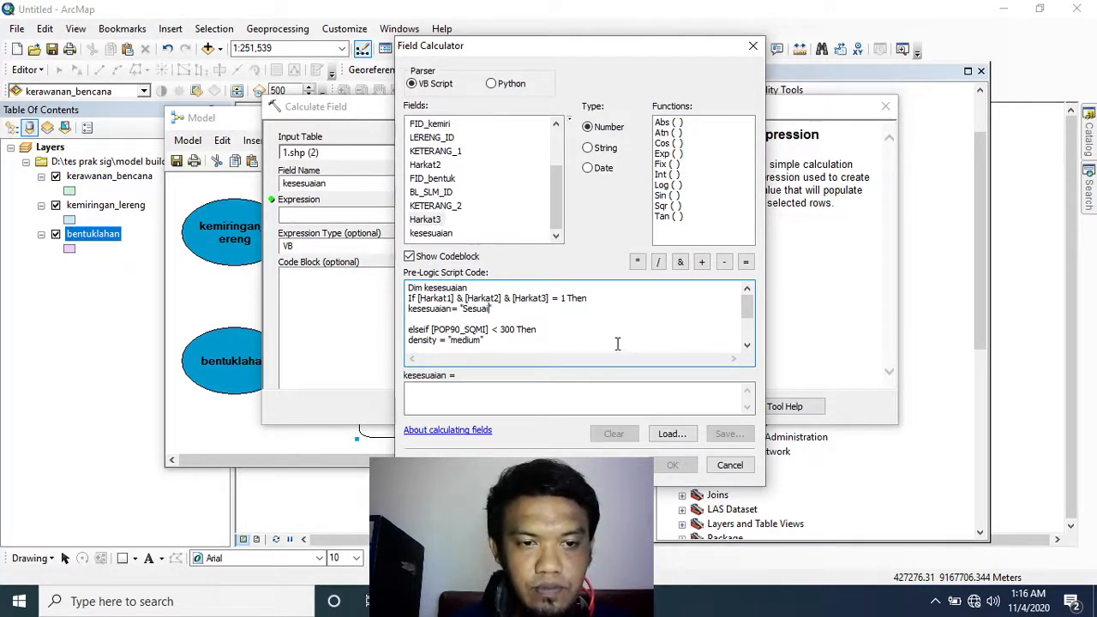
Delete the elseif [POP90_SQMI] < 300 branch and its "medium" assignment from the pre-logic script.
{"action": "scroll", "coordinate": [617, 343], "scroll_direction": "down", "scroll_amount": 1}
{"action": "scroll", "coordinate": [600, 344], "scroll_direction": "up", "scroll_amount": 1}
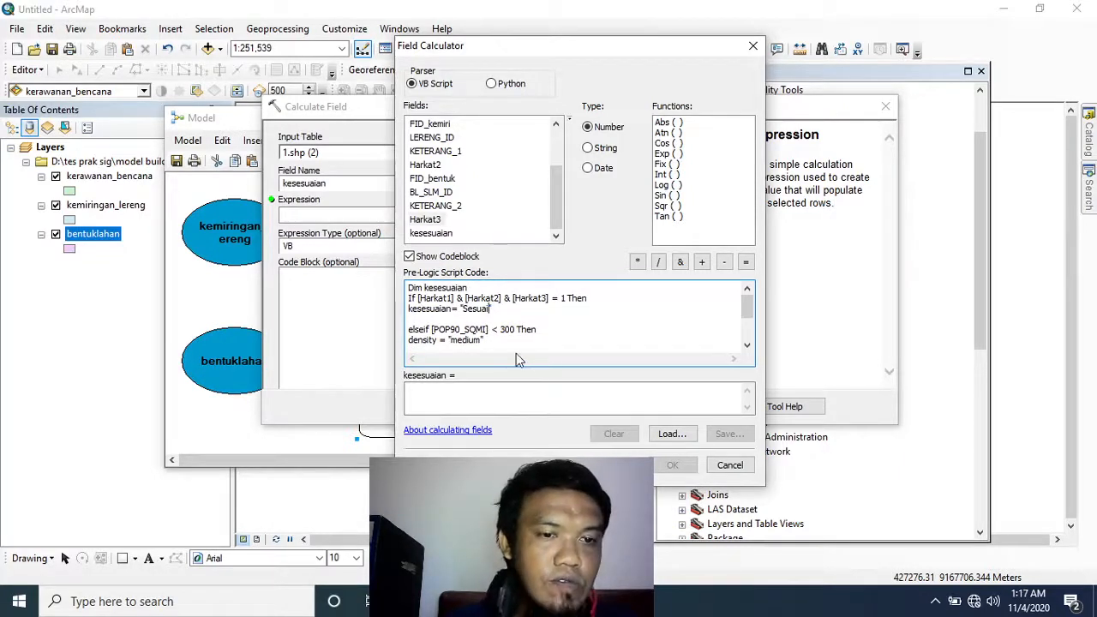
{"action": "scroll", "coordinate": [520, 345], "scroll_direction": "down", "scroll_amount": 1}
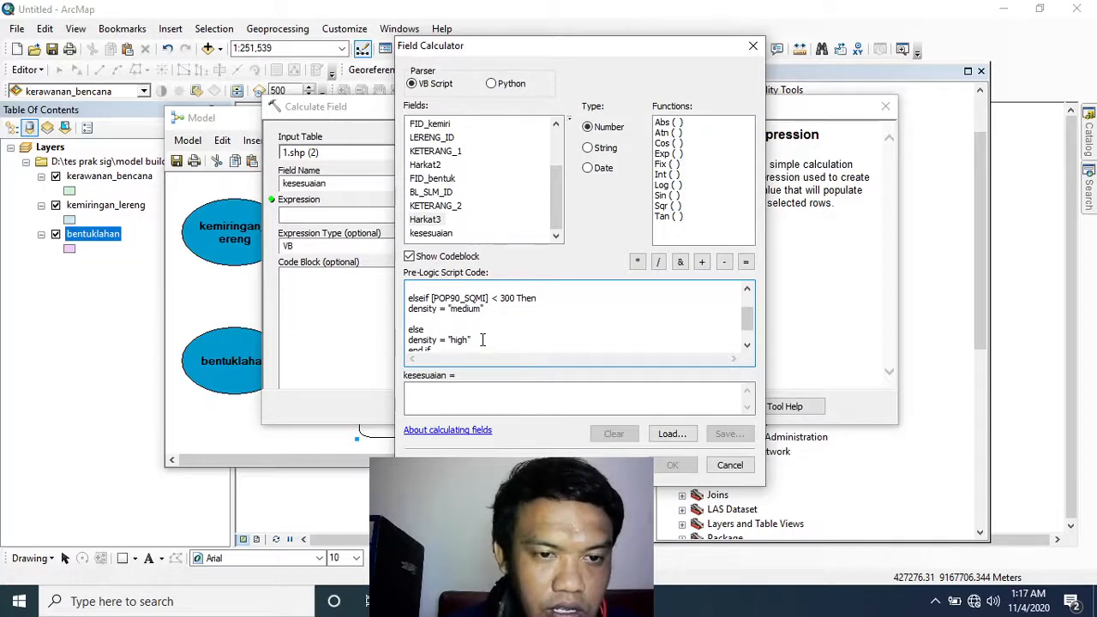
{"action": "scroll", "coordinate": [482, 340], "scroll_direction": "up", "scroll_amount": 1}
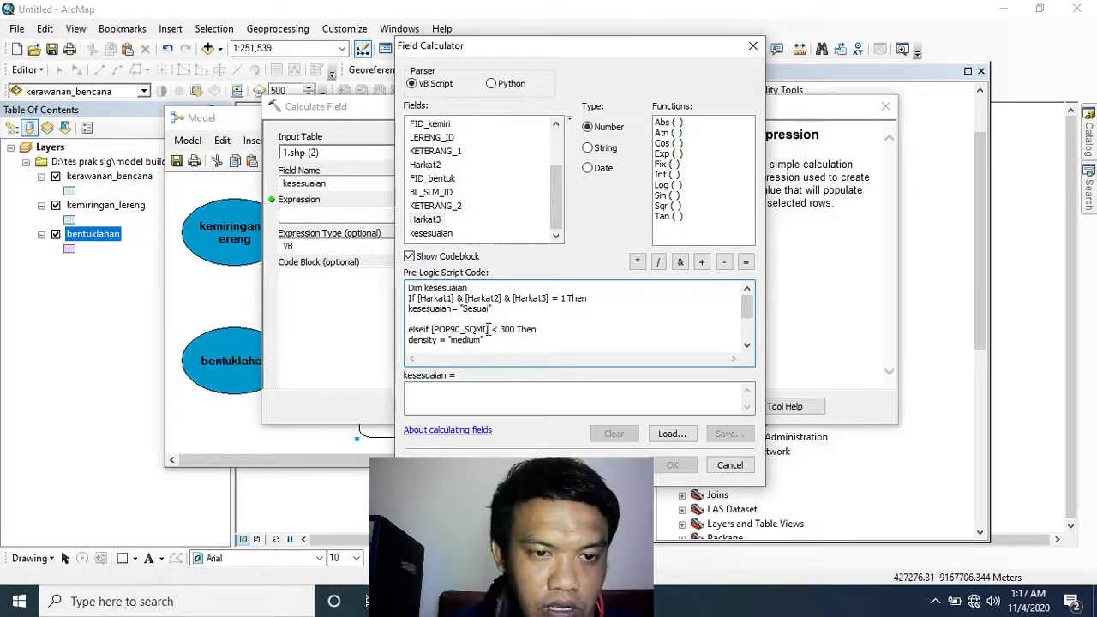
{"action": "scroll", "coordinate": [487, 337], "scroll_direction": "down", "scroll_amount": 1}
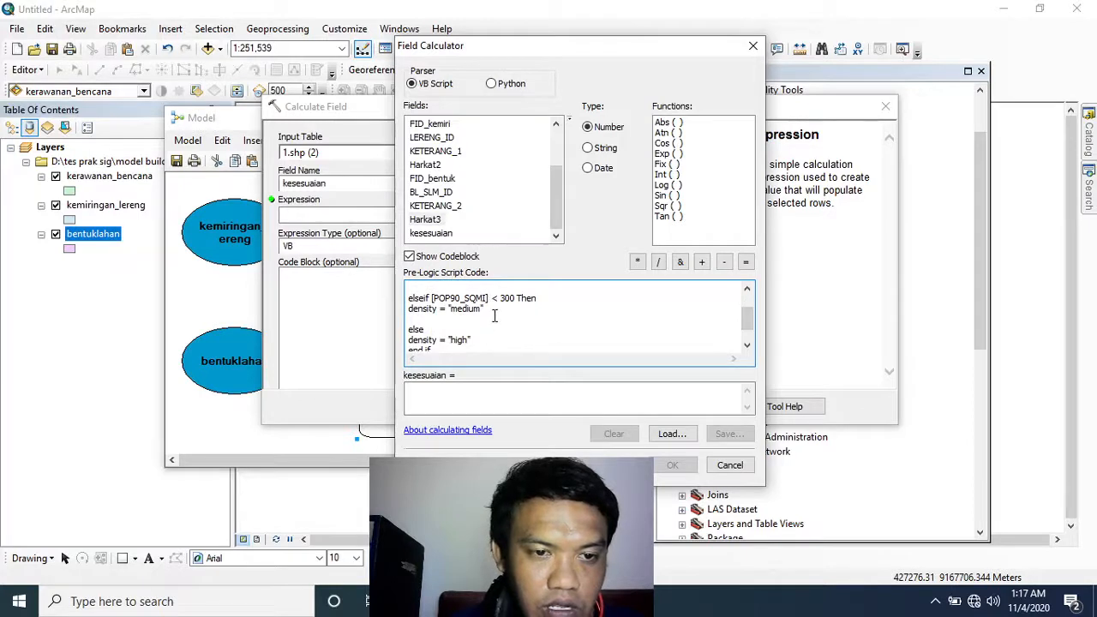
{"action": "left_click_drag", "start_coordinate": [494, 316], "coordinate": [405, 305]}
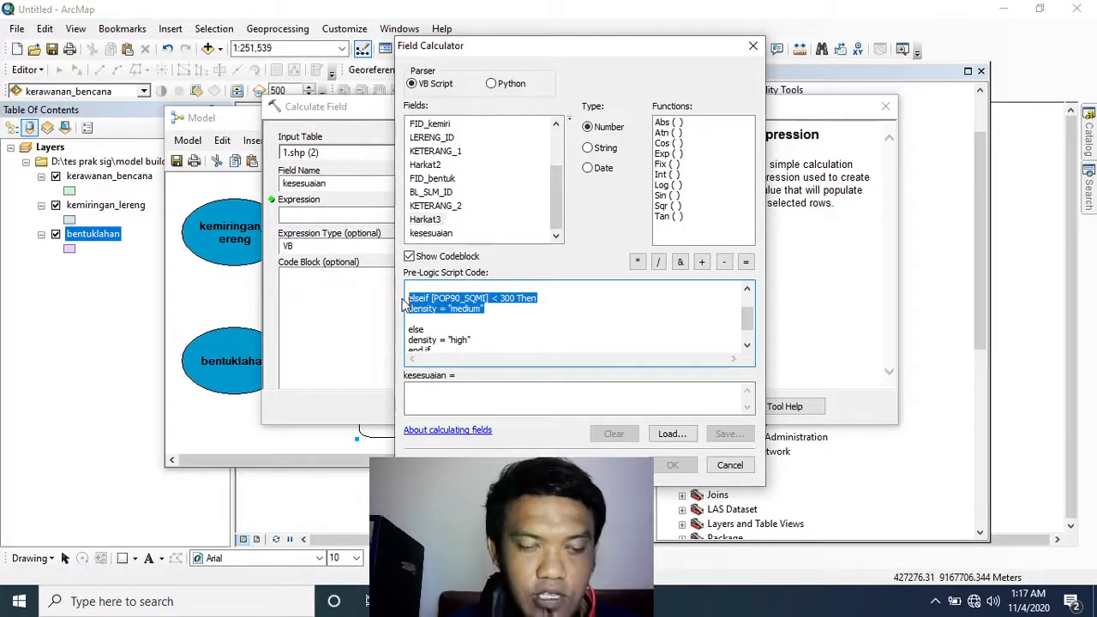
{"action": "key", "text": "BackSpace"}
{"action": "scroll", "coordinate": [509, 340], "scroll_direction": "up", "scroll_amount": 1}
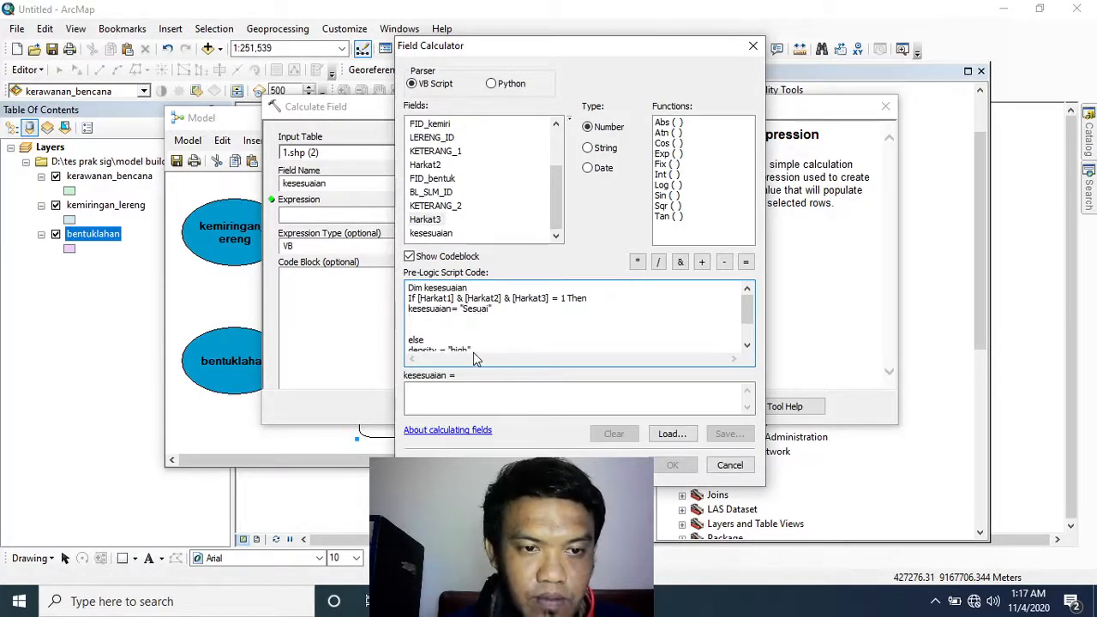
{"action": "scroll", "coordinate": [475, 352], "scroll_direction": "down", "scroll_amount": 1}
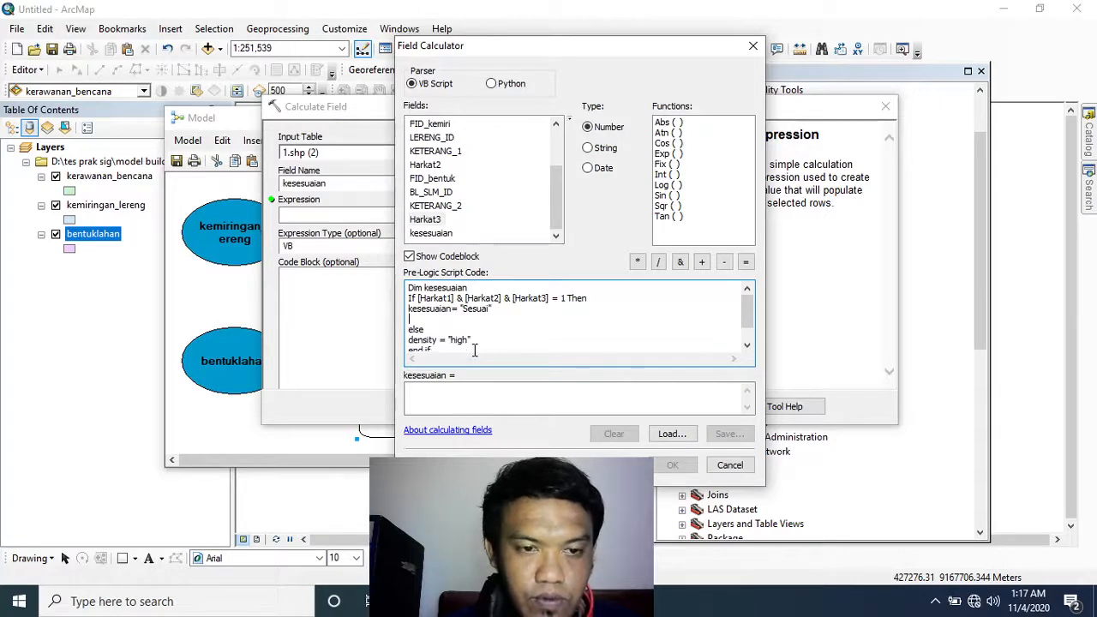
Rewrite the assignment under else in the script as kesesuaian= "Tidak Sesuai".
{"action": "double_click", "coordinate": [427, 319]}
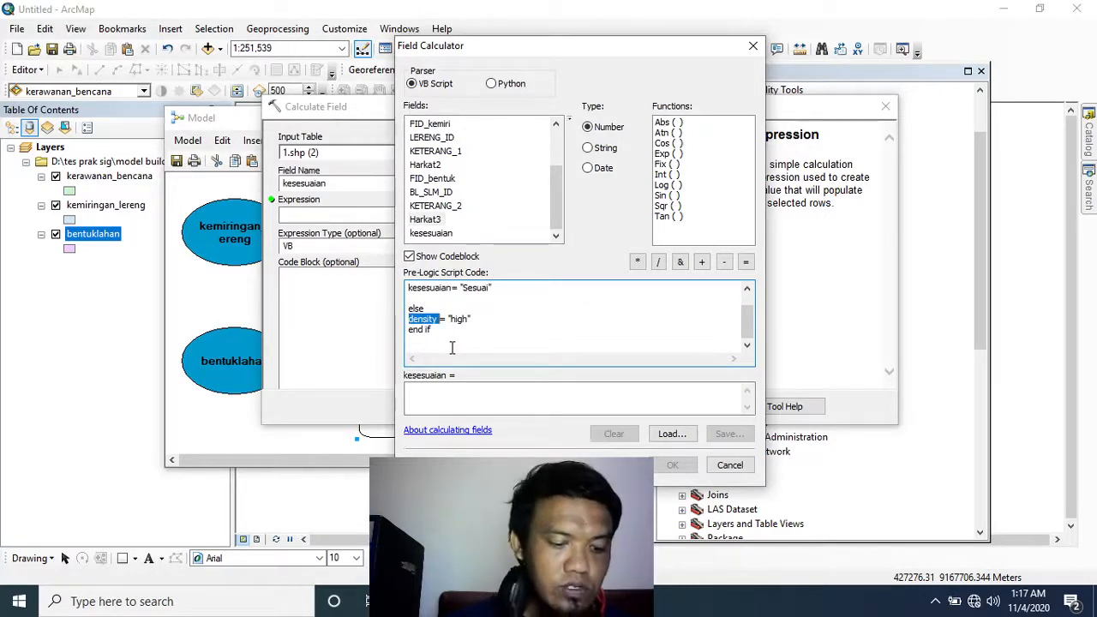
{"action": "type", "text": "kesesuai"}
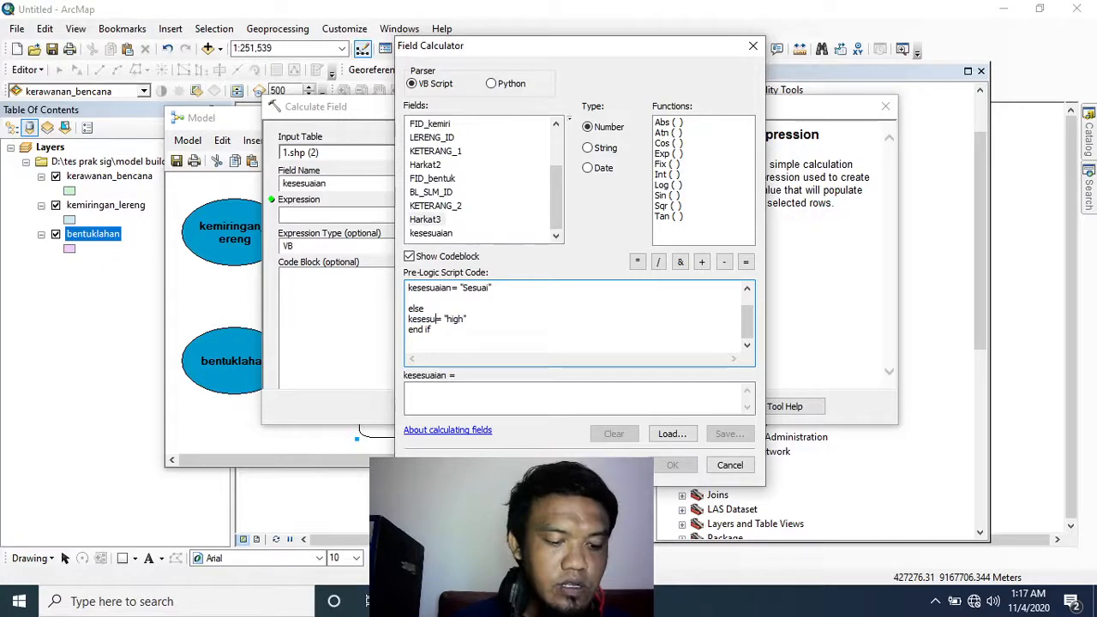
{"action": "type", "text": "an"}
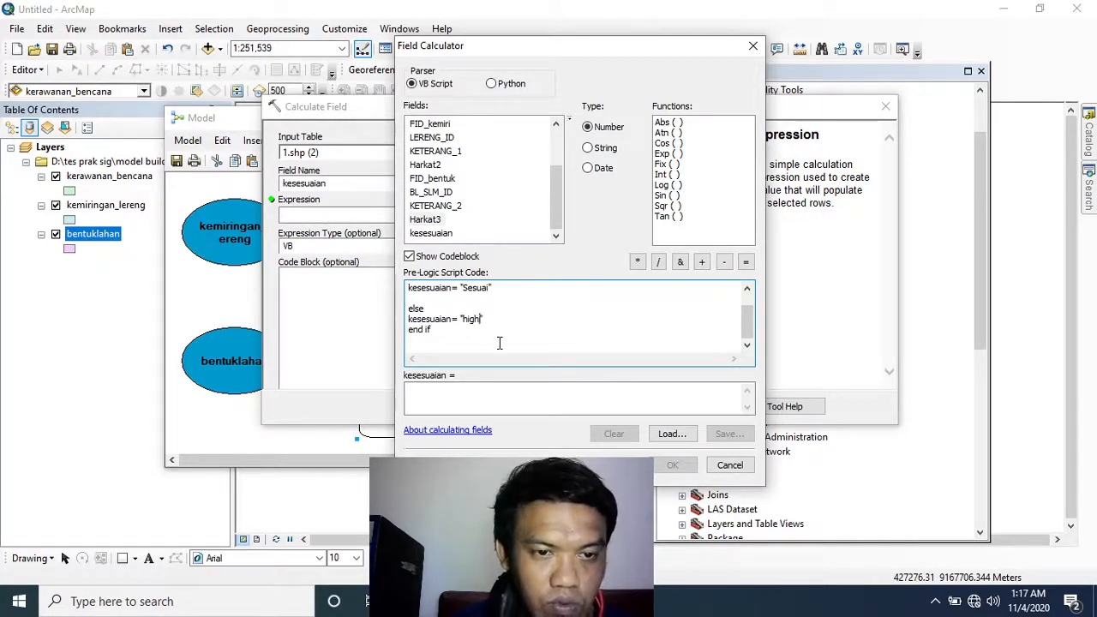
{"action": "key", "text": "BackSpace"}
{"action": "key", "text": "BackSpace"}
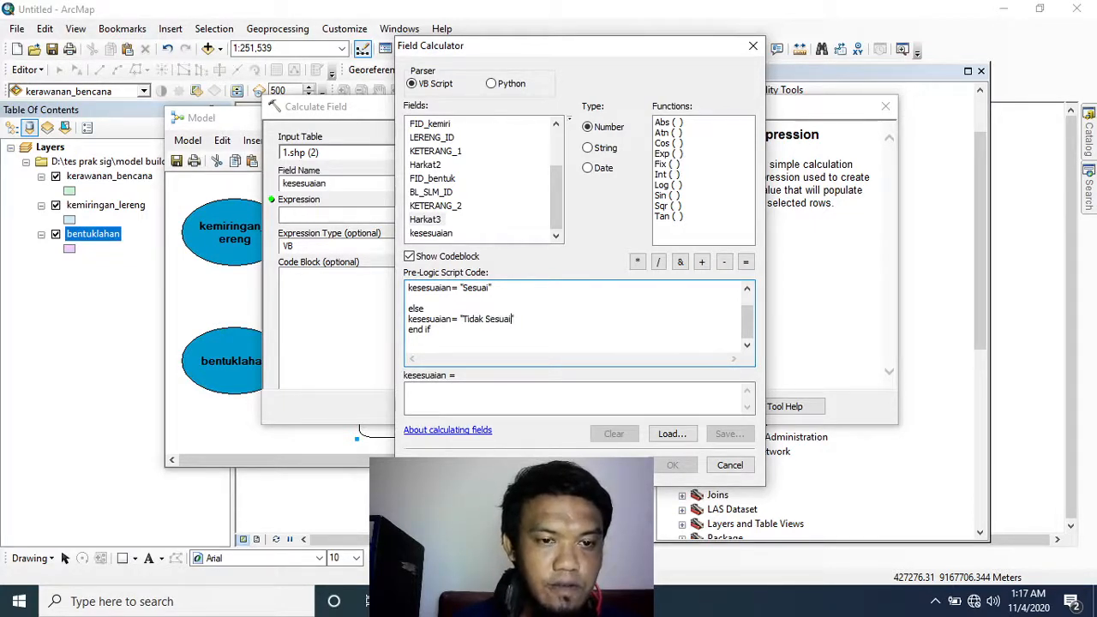
Set the field expression to kesesuaian and accept the Calculate Field settings.
{"action": "left_click", "coordinate": [504, 408]}
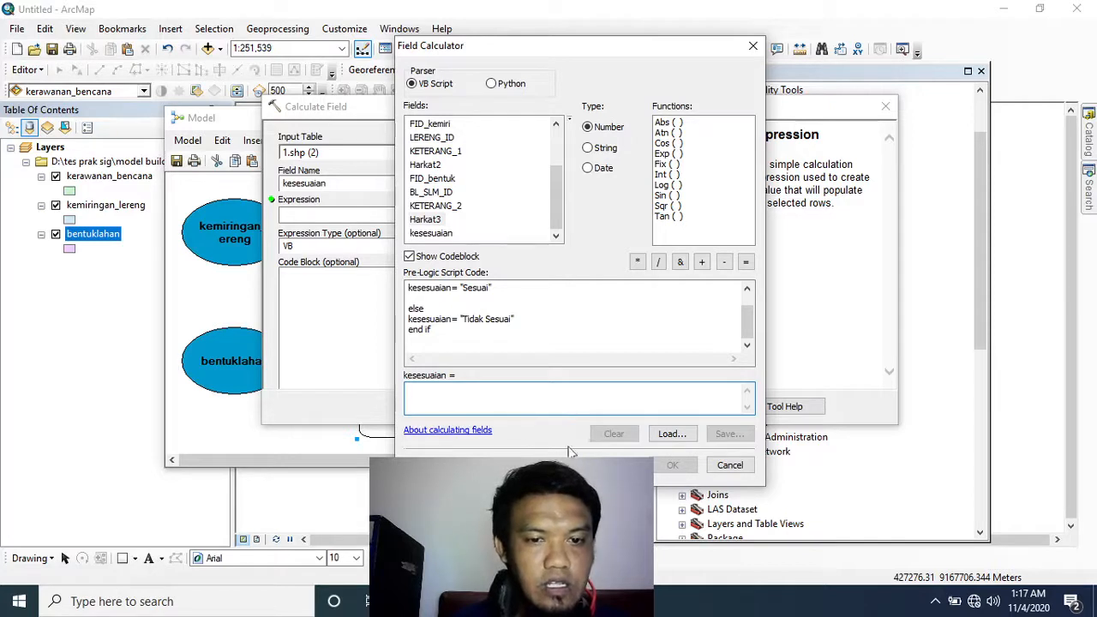
{"action": "type", "text": "kesesuaian"}
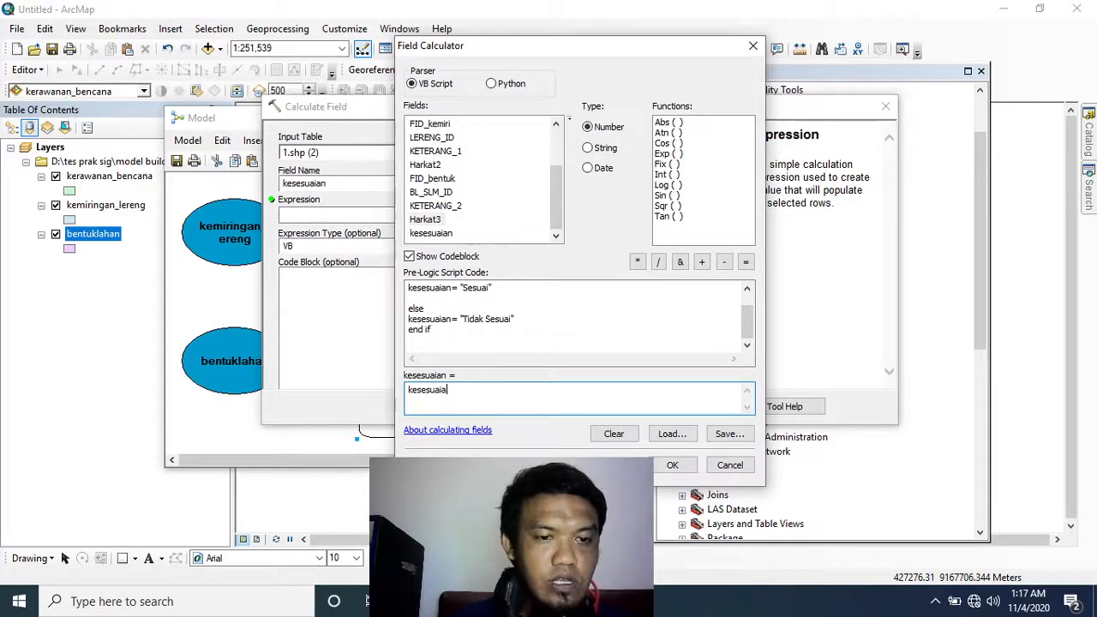
{"action": "left_click", "coordinate": [672, 465]}
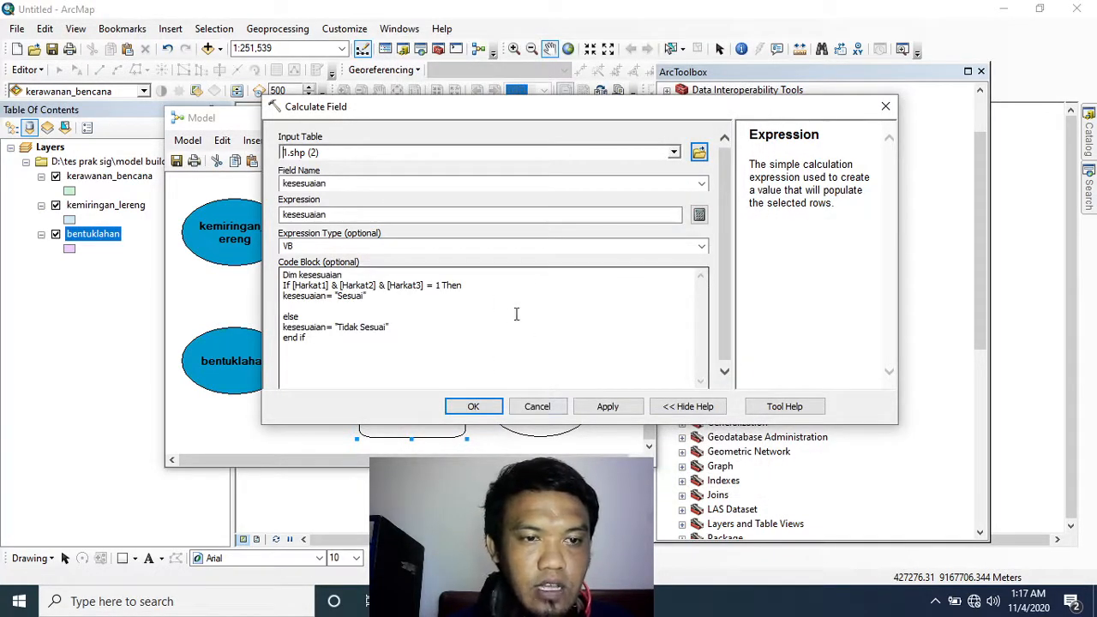
{"action": "left_click", "coordinate": [474, 406]}
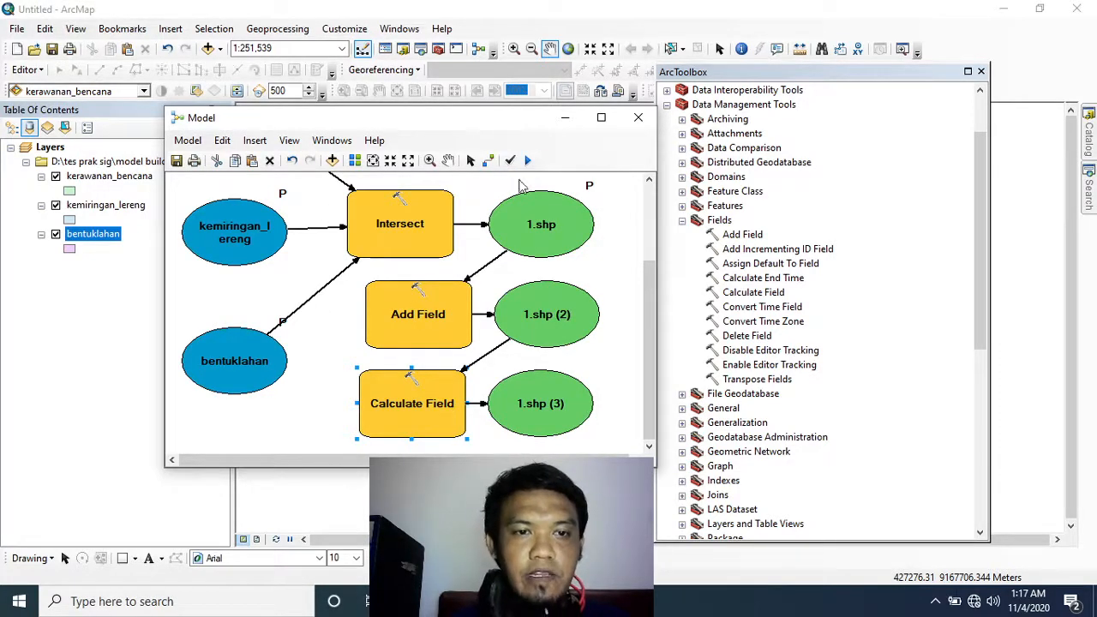
Run the complete model and close it, saving its changes.
{"action": "left_click_drag", "start_coordinate": [501, 123], "coordinate": [606, 108]}
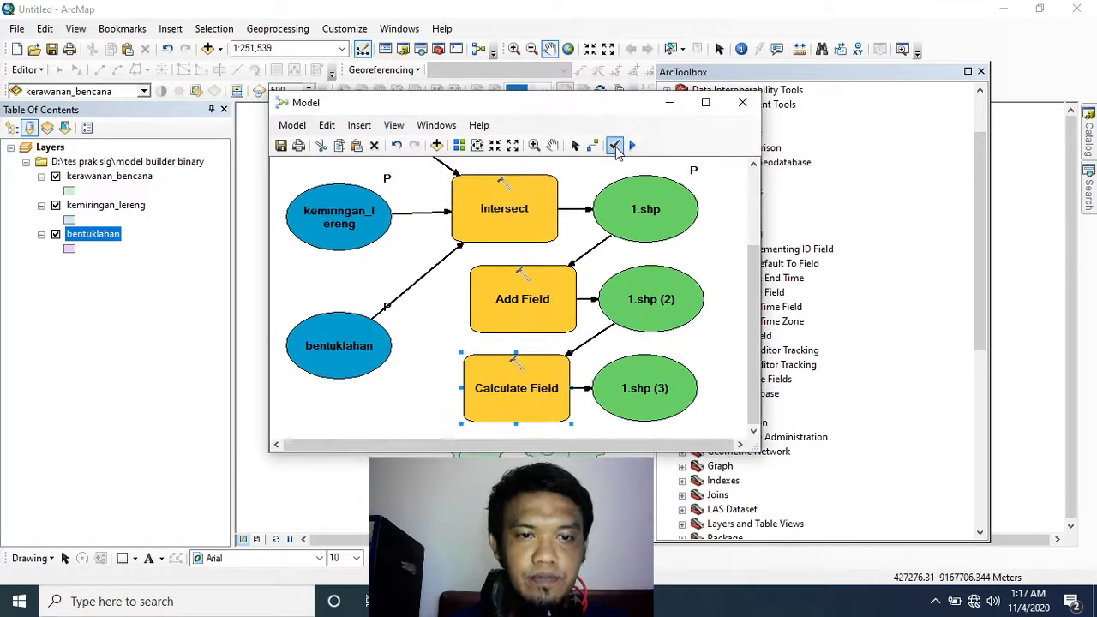
{"action": "scroll", "coordinate": [571, 282], "scroll_direction": "up", "scroll_amount": 3}
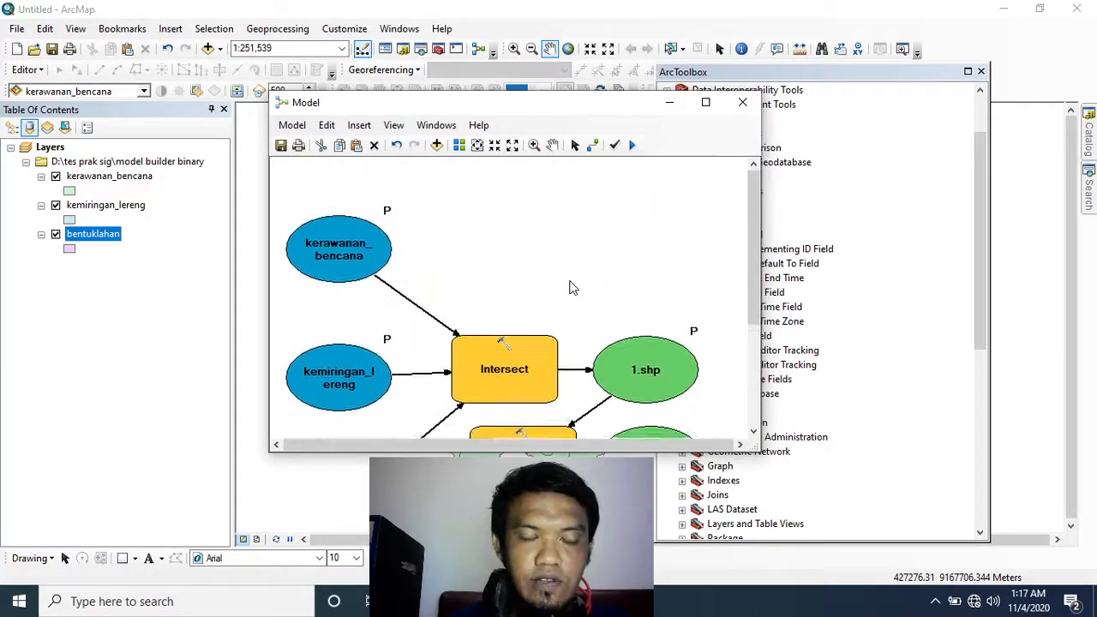
{"action": "scroll", "coordinate": [573, 284], "scroll_direction": "down", "scroll_amount": 2}
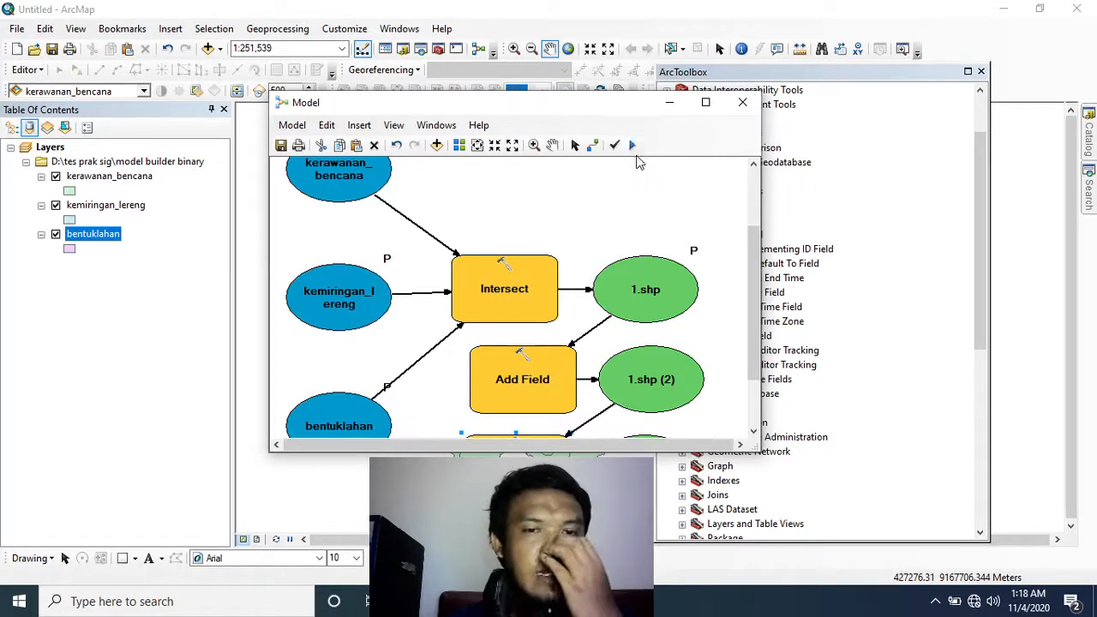
{"action": "scroll", "coordinate": [635, 246], "scroll_direction": "down", "scroll_amount": 1}
{"action": "scroll", "coordinate": [634, 242], "scroll_direction": "down", "scroll_amount": 1}
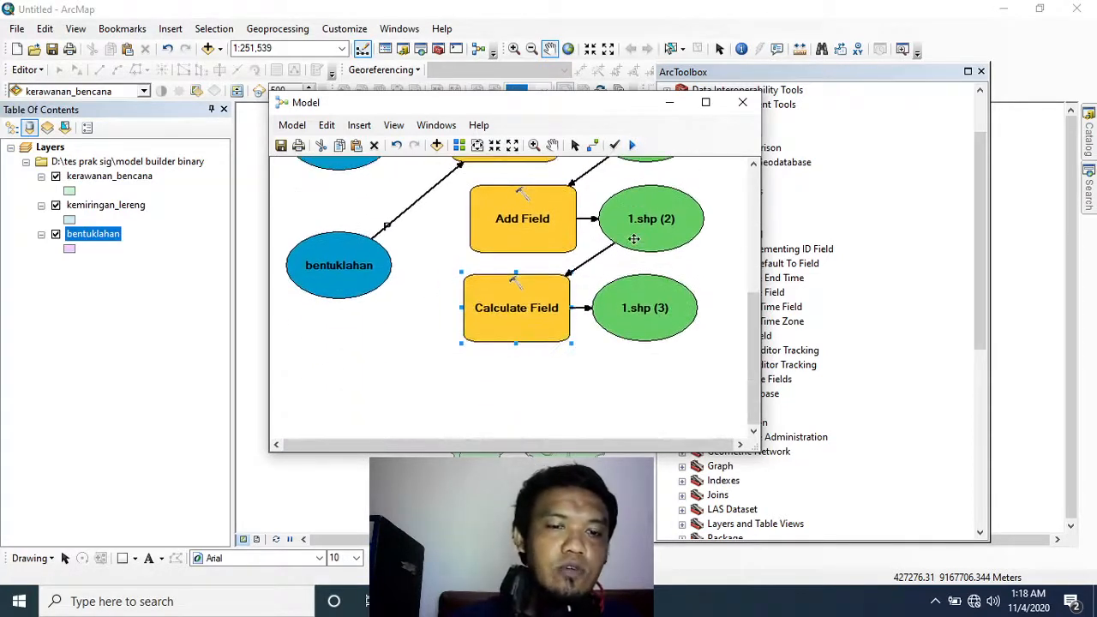
{"action": "scroll", "coordinate": [508, 387], "scroll_direction": "up", "scroll_amount": 2}
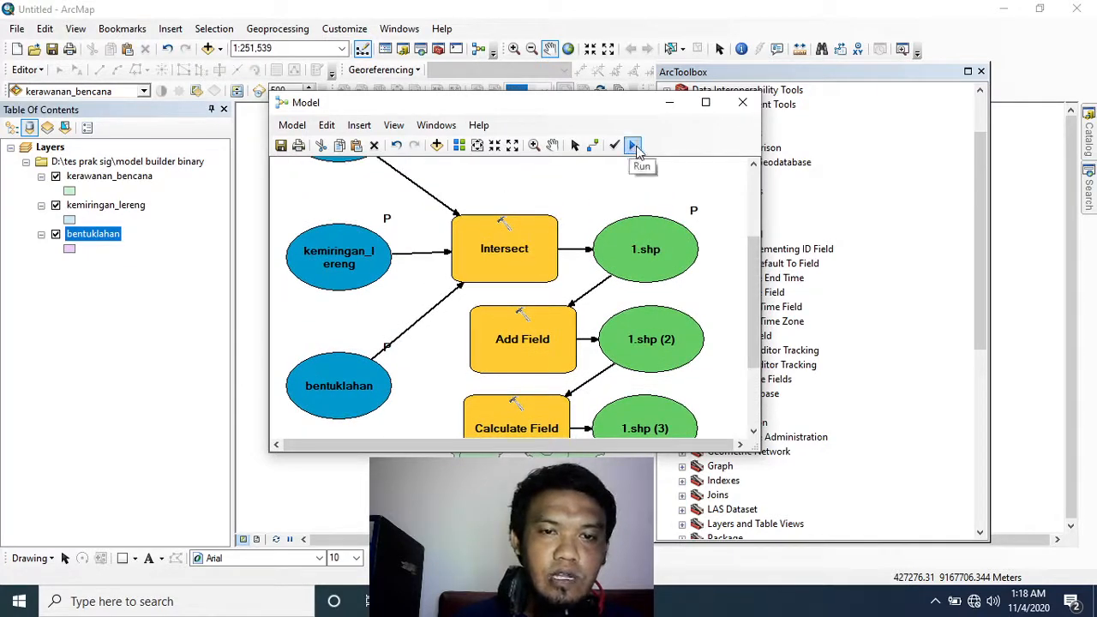
{"action": "left_click", "coordinate": [634, 146]}
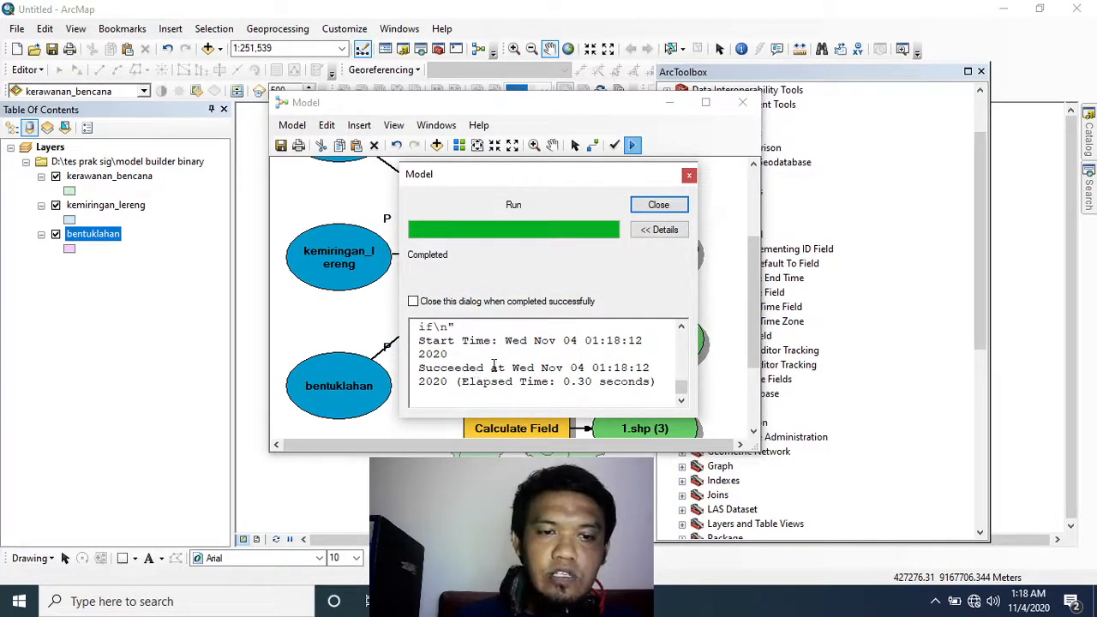
{"action": "left_click", "coordinate": [660, 206]}
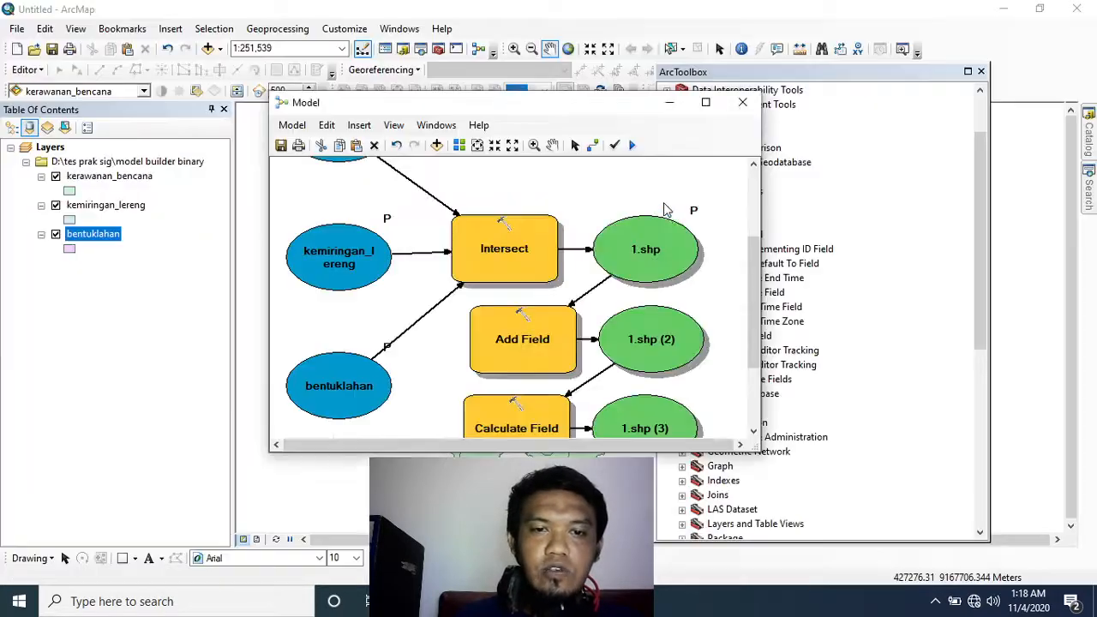
{"action": "left_click", "coordinate": [743, 104]}
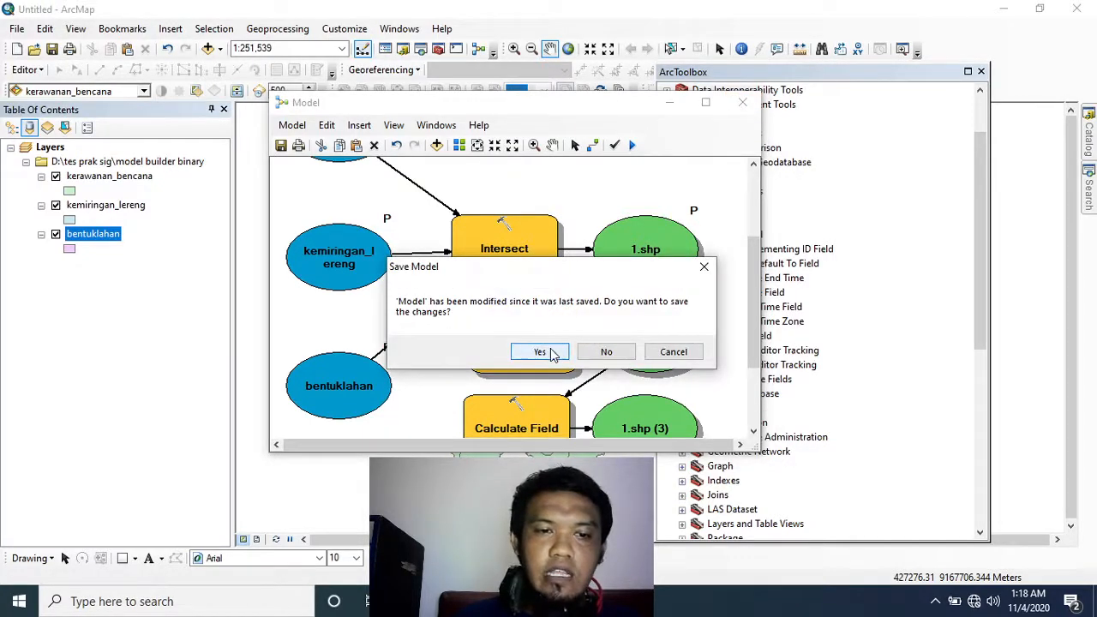
{"action": "left_click", "coordinate": [540, 352]}
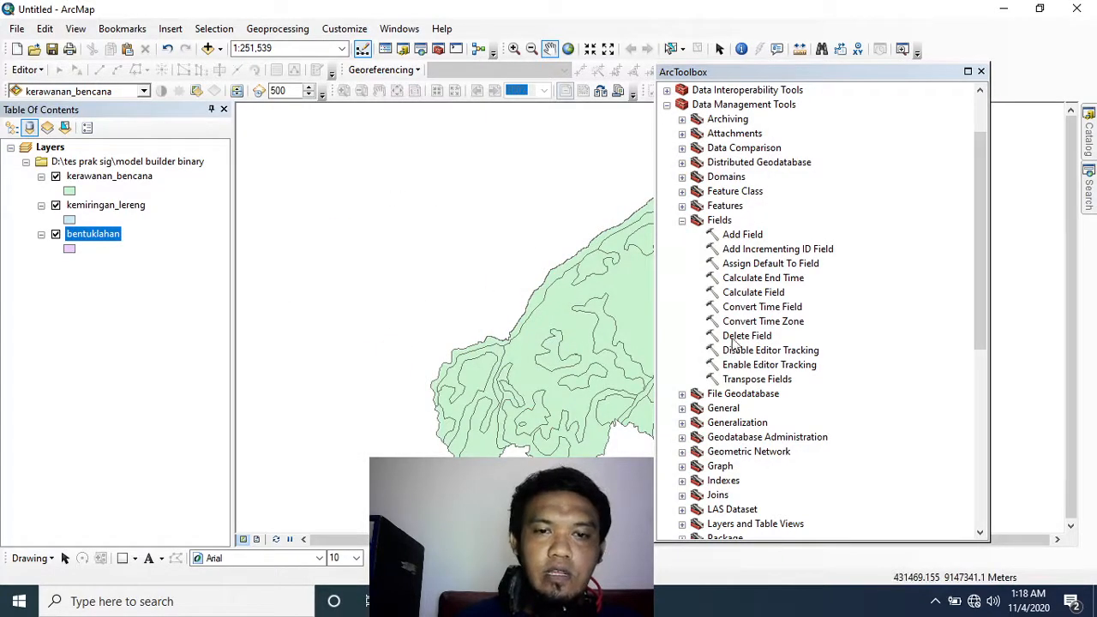
Run Model from the tes toolbox with its output saved as telor_ayam in the tes prak sig folder.
{"action": "left_click", "coordinate": [666, 105]}
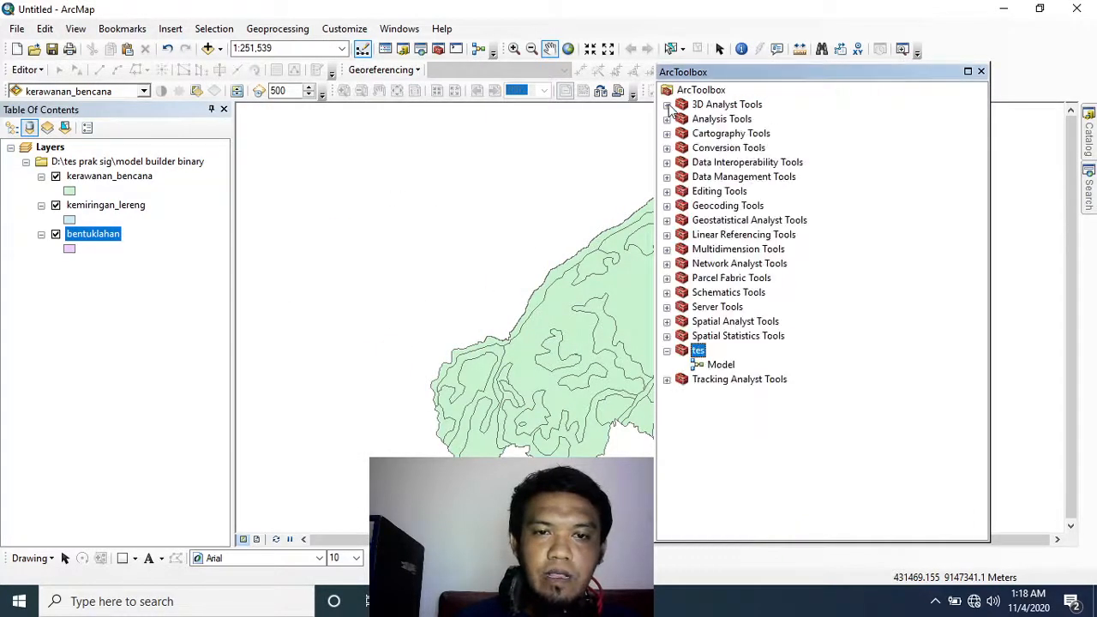
{"action": "left_click", "coordinate": [721, 366]}
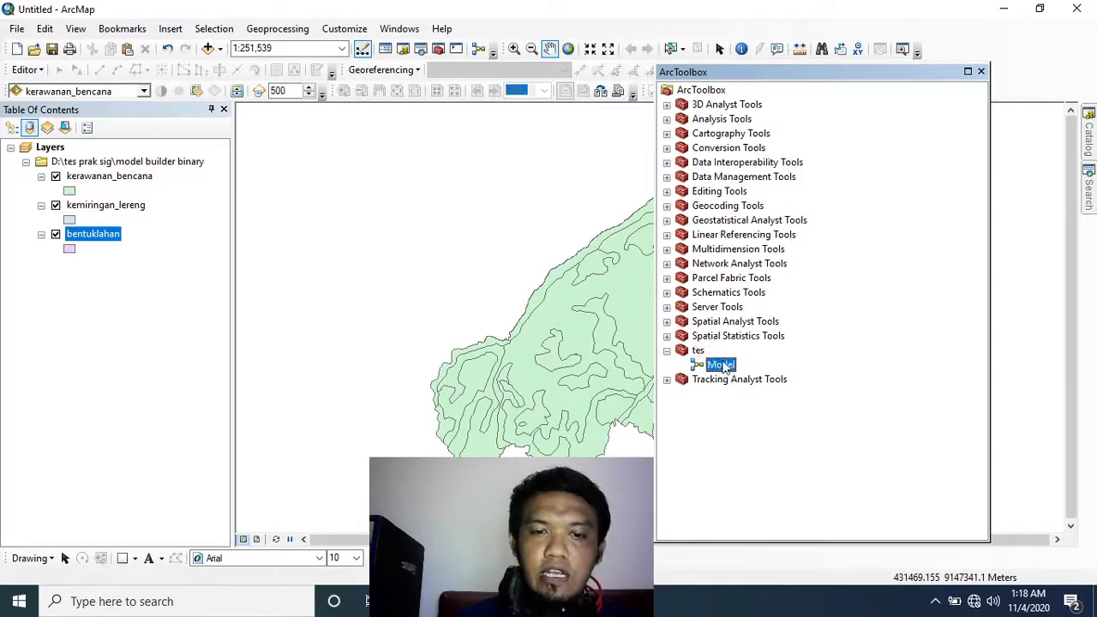
{"action": "double_click", "coordinate": [720, 366]}
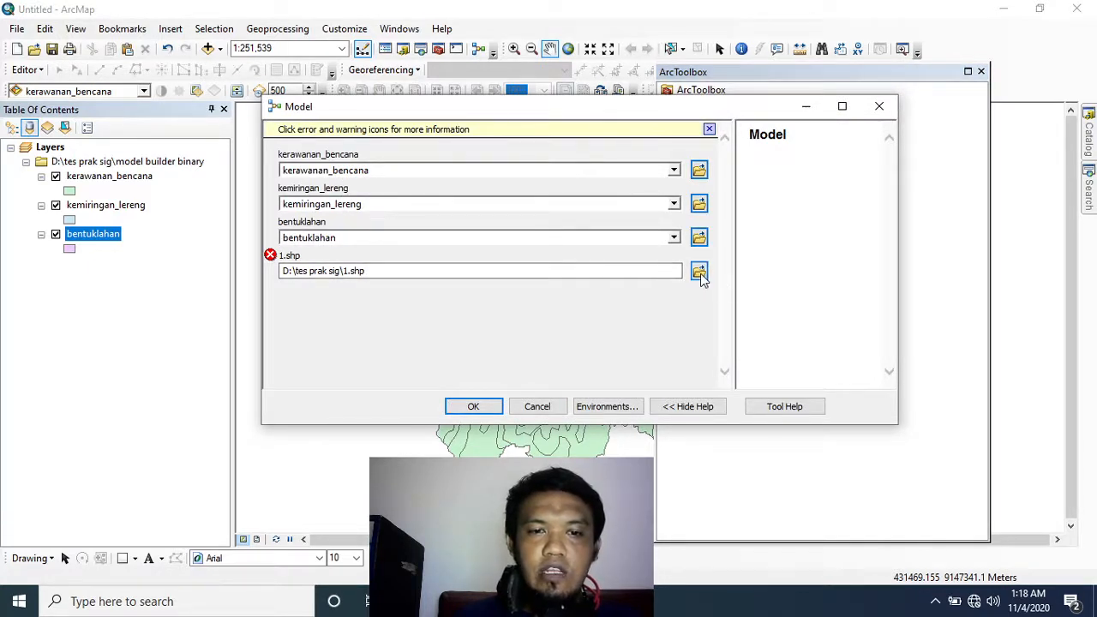
{"action": "left_click", "coordinate": [699, 272]}
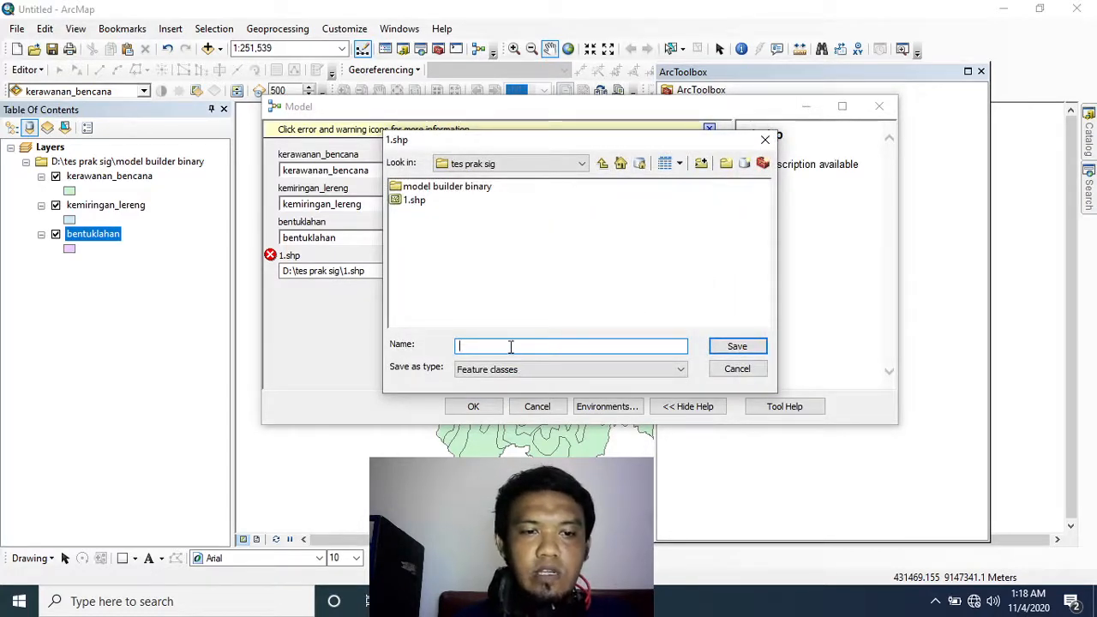
{"action": "type", "text": "telor_ayam"}
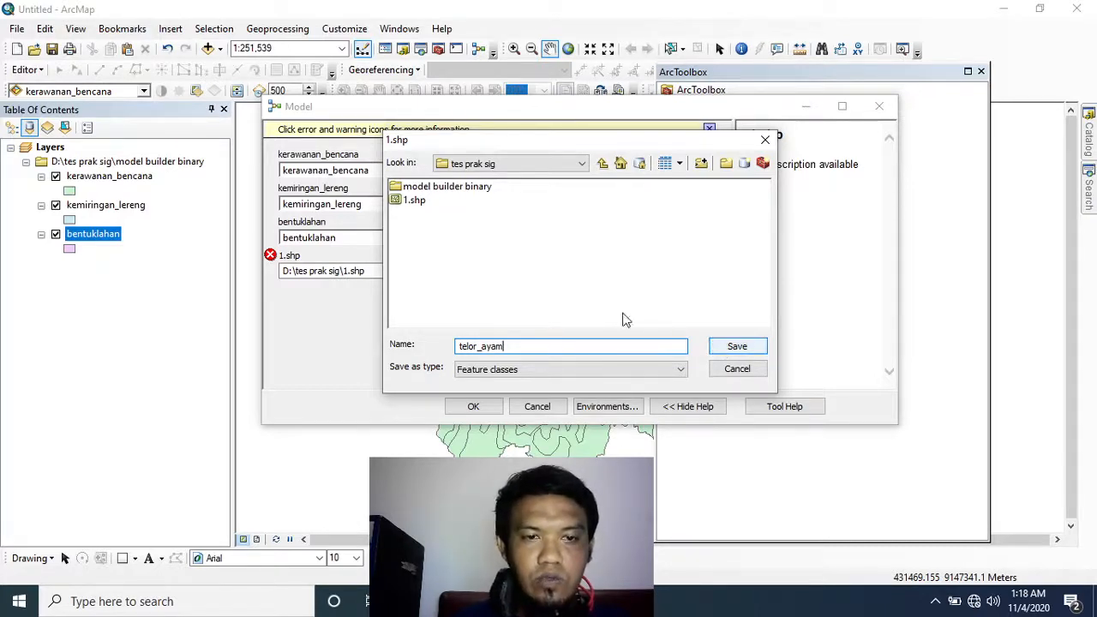
{"action": "left_click", "coordinate": [737, 349]}
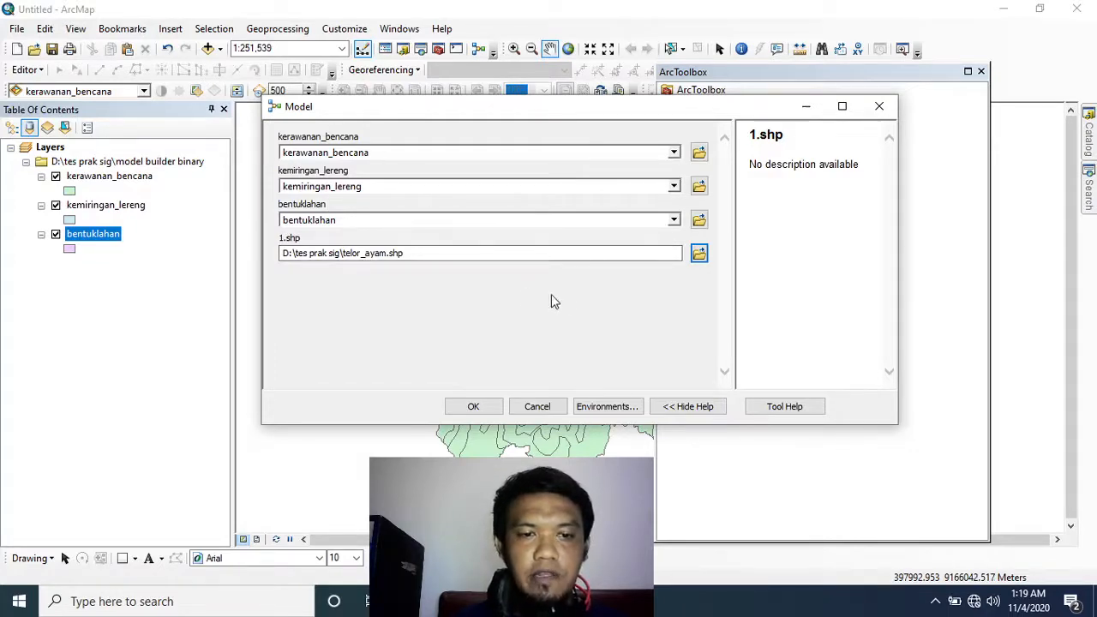
{"action": "left_click", "coordinate": [473, 406]}
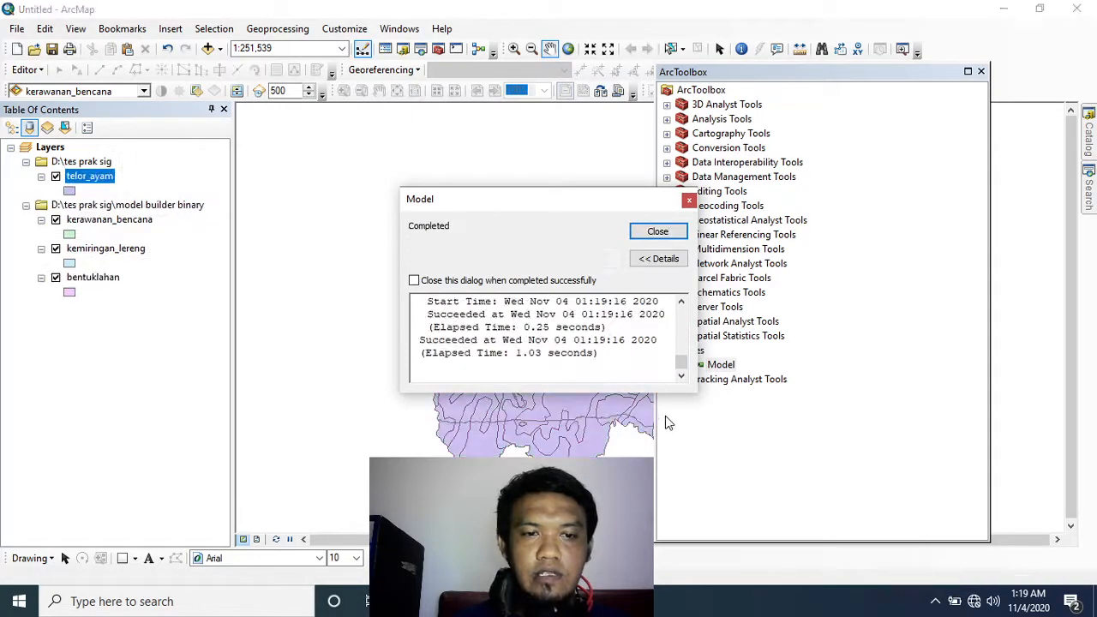
{"action": "left_click", "coordinate": [658, 232]}
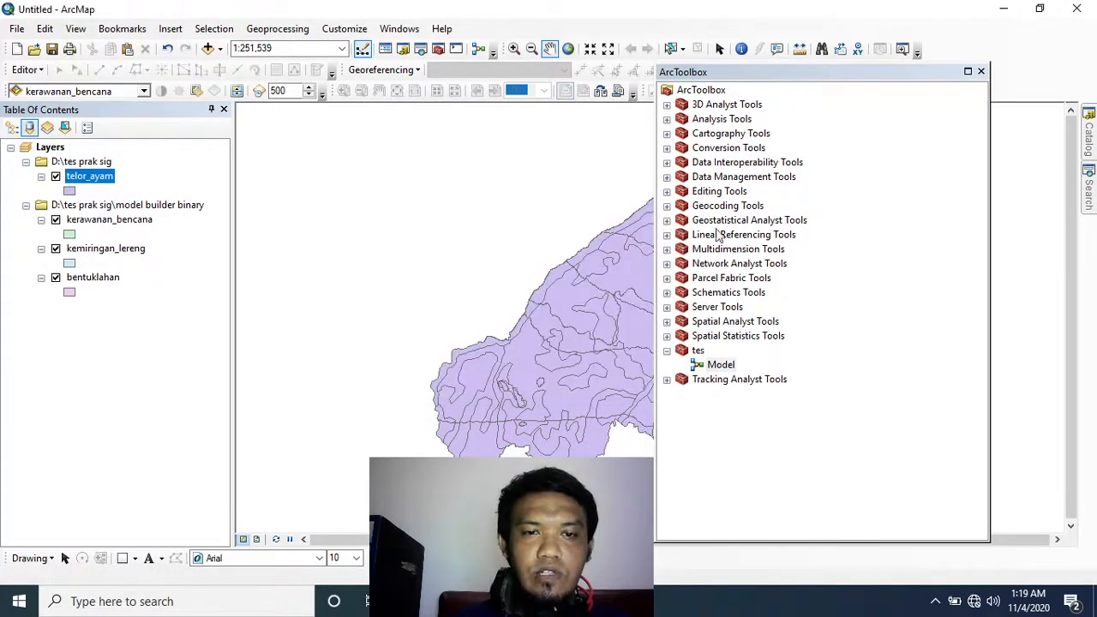
Examine the Harkat3 and kesesuaian values across all records in the telor_ayam attribute table.
{"action": "left_click", "coordinate": [981, 71]}
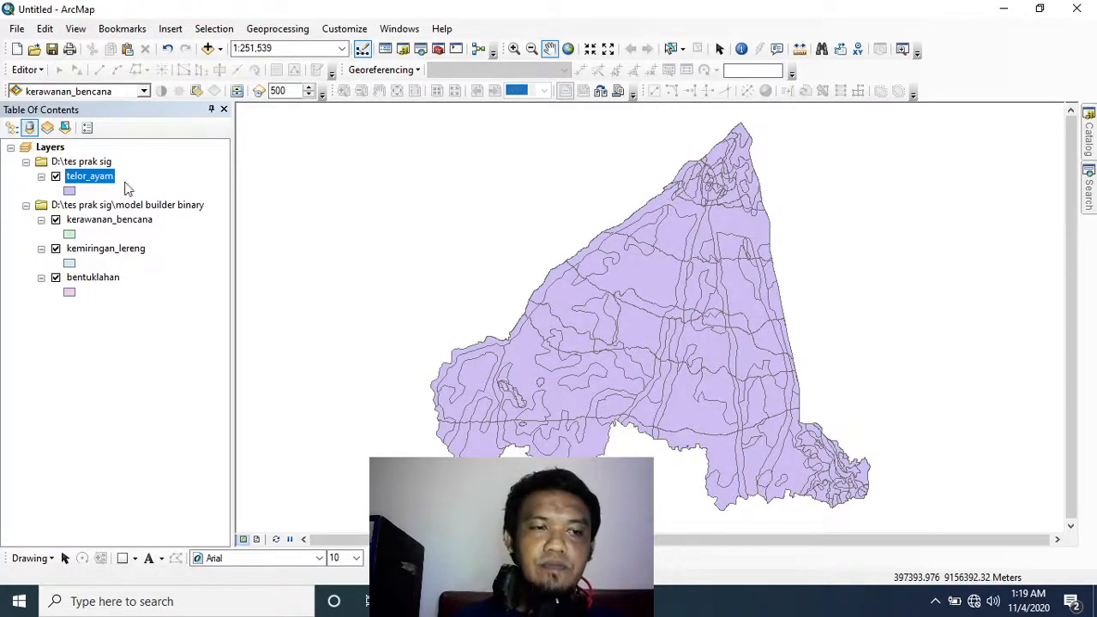
{"action": "right_click", "coordinate": [78, 163]}
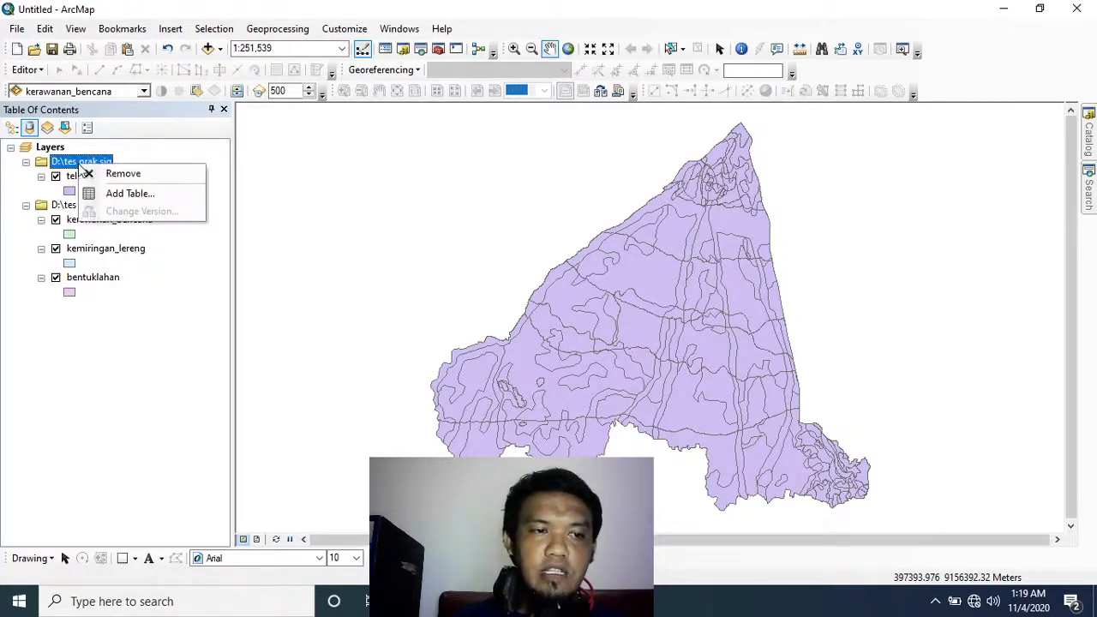
{"action": "left_click", "coordinate": [220, 150]}
{"action": "left_click", "coordinate": [89, 176]}
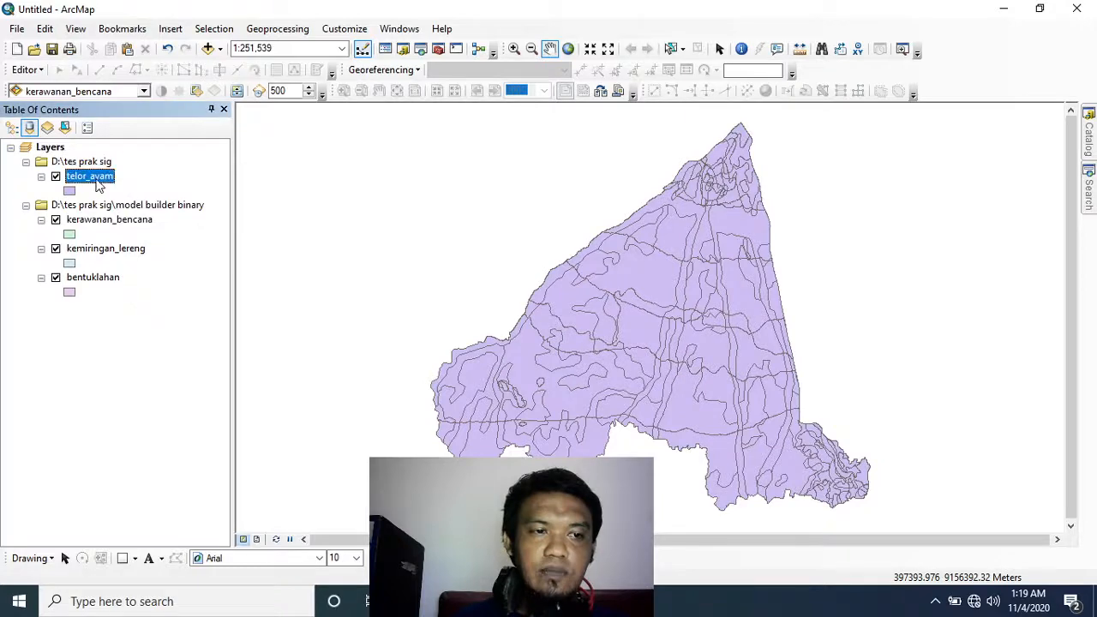
{"action": "right_click", "coordinate": [94, 176]}
{"action": "left_click", "coordinate": [171, 226]}
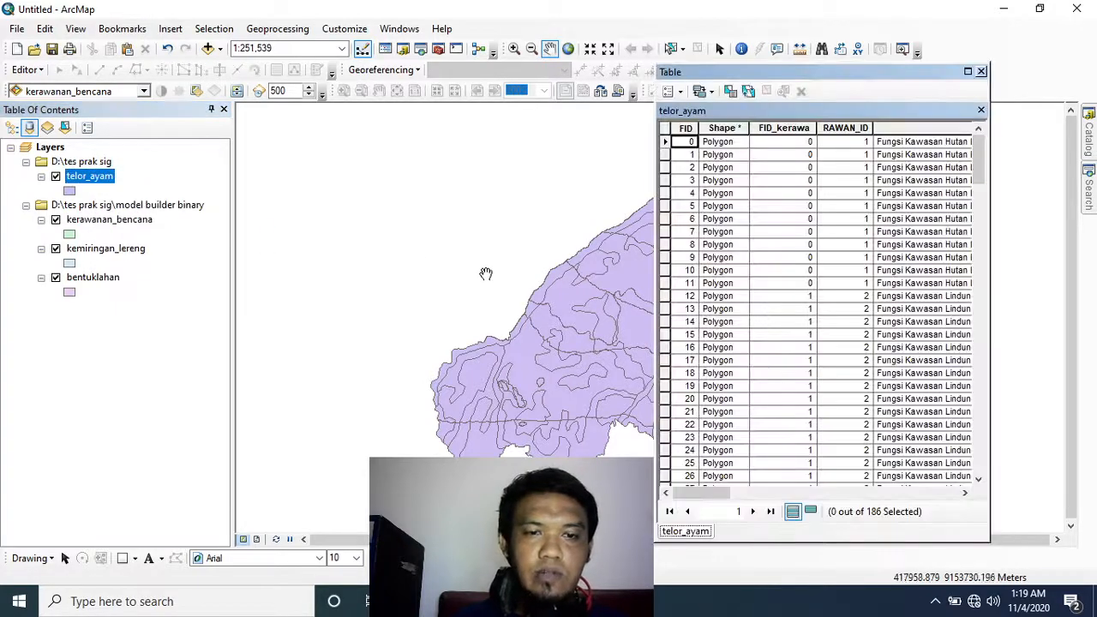
{"action": "left_click_drag", "start_coordinate": [714, 491], "coordinate": [955, 474]}
{"action": "scroll", "coordinate": [978, 330], "scroll_direction": "down", "scroll_amount": 20}
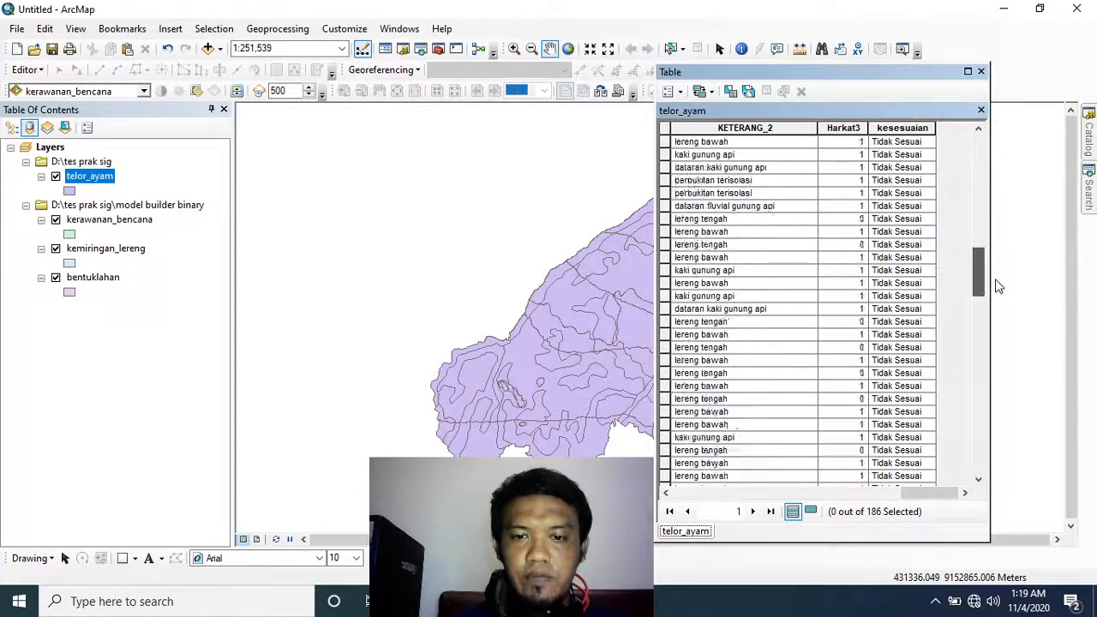
{"action": "left_click_drag", "start_coordinate": [997, 370], "coordinate": [1019, 147]}
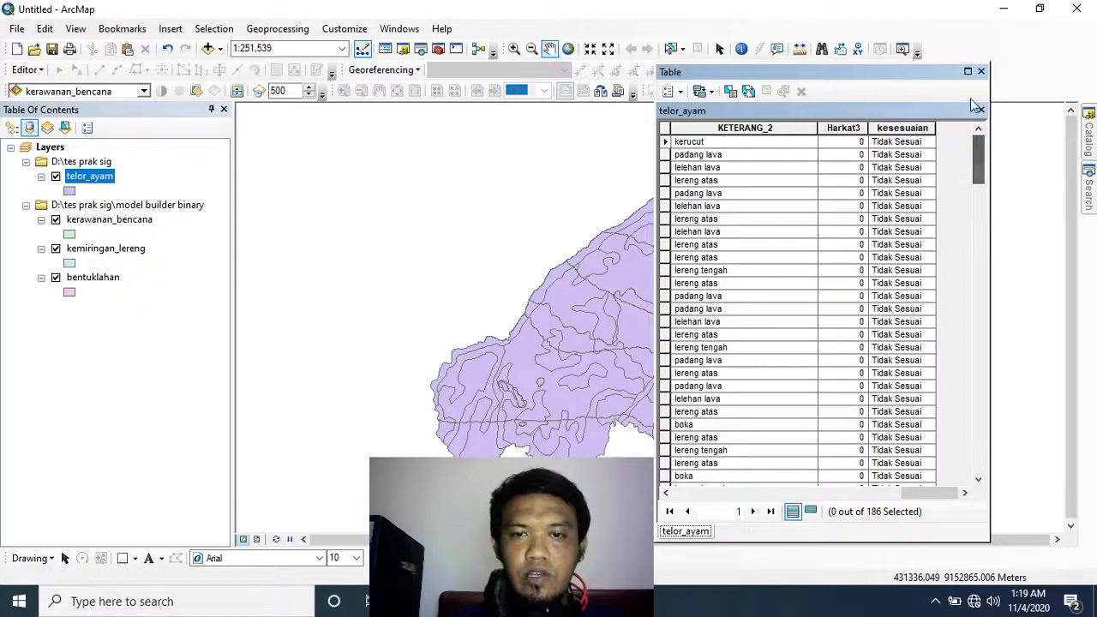
{"action": "left_click", "coordinate": [981, 72]}
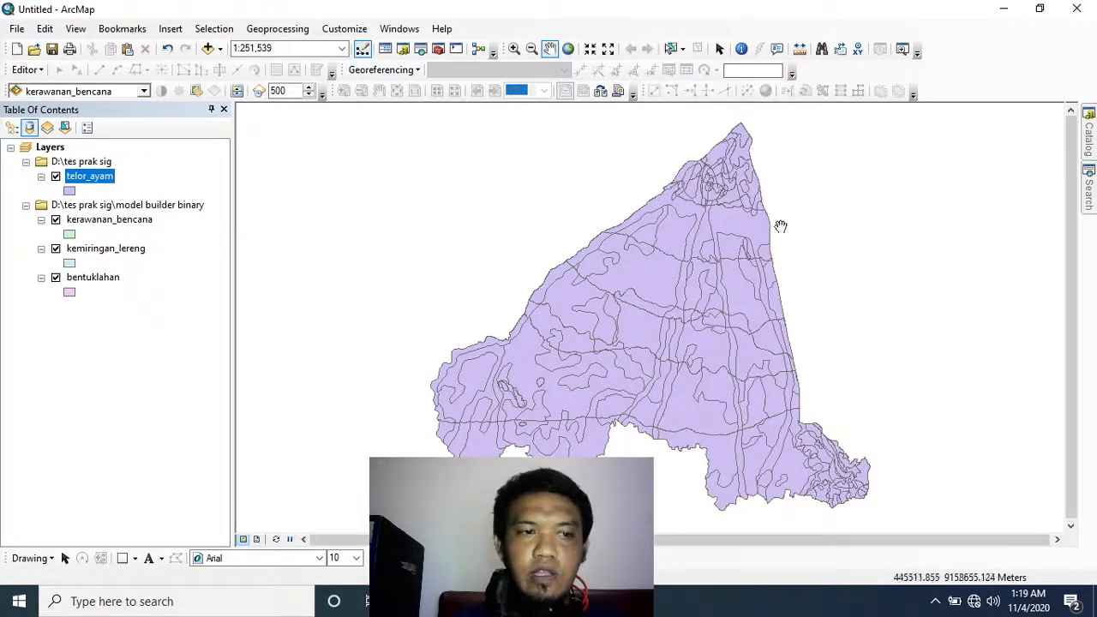
Symbolize the telor_ayam layer by unique values of the kesesuaian field, adding all values.
{"action": "right_click", "coordinate": [102, 177]}
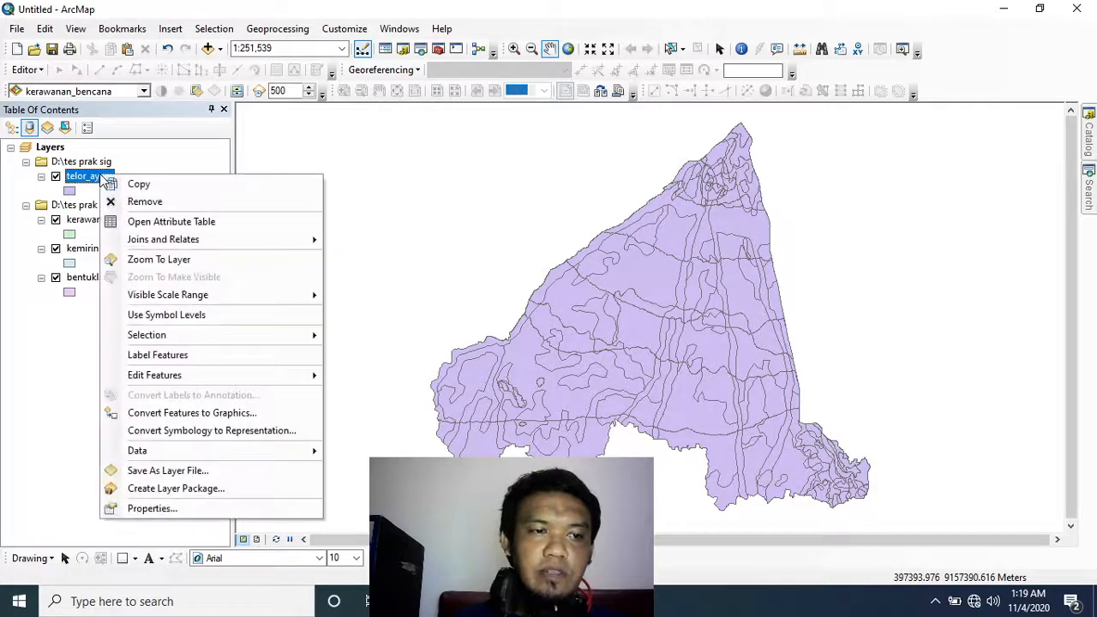
{"action": "left_click", "coordinate": [196, 510]}
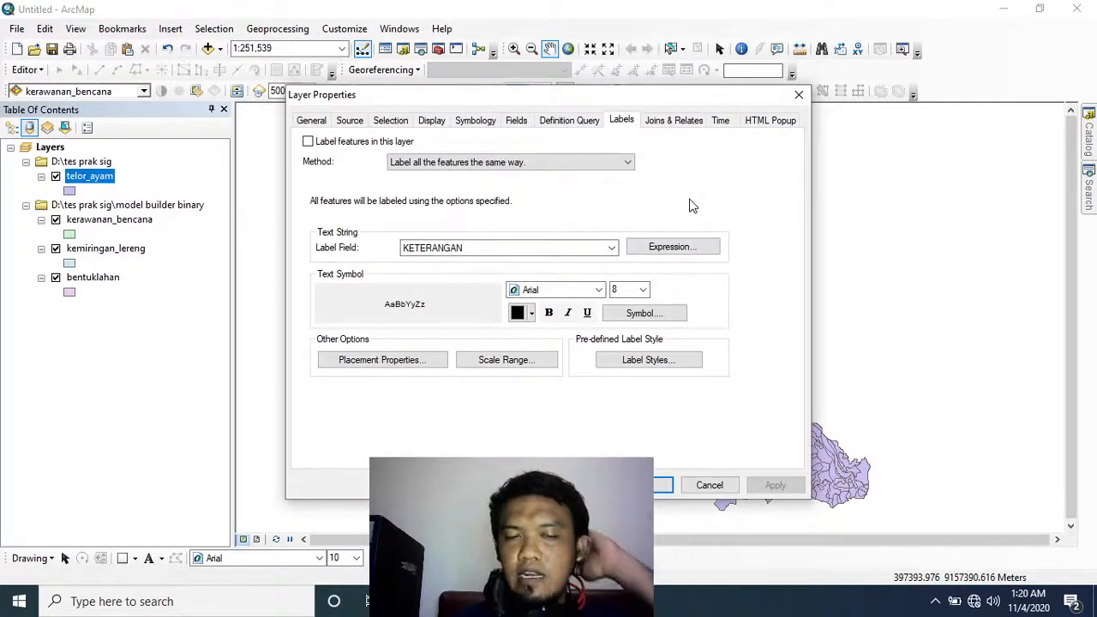
{"action": "left_click", "coordinate": [473, 122]}
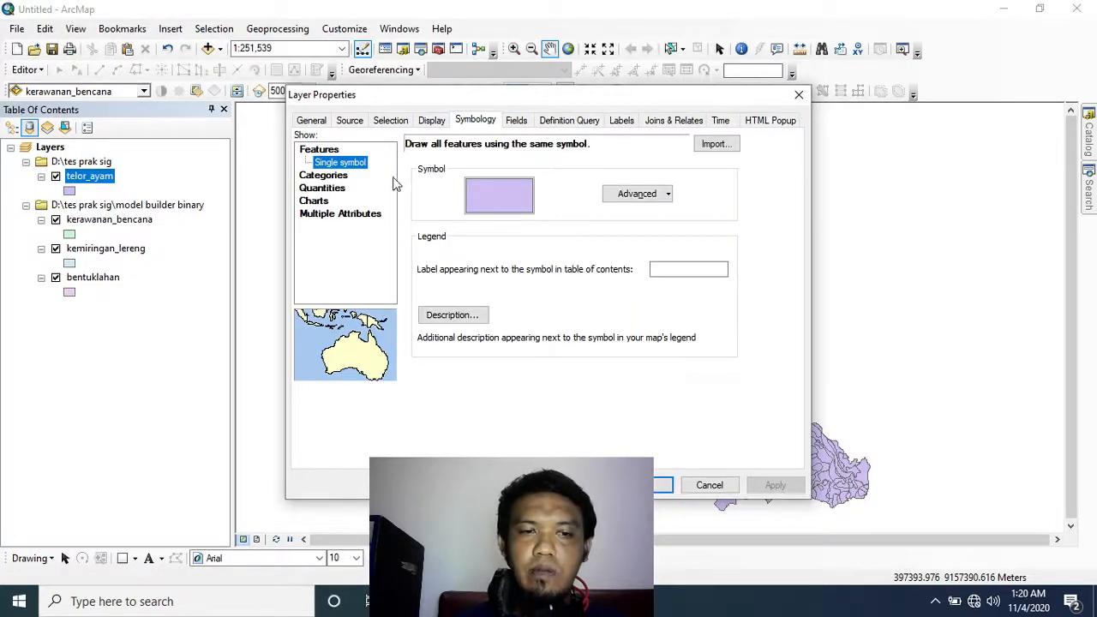
{"action": "left_click", "coordinate": [343, 180]}
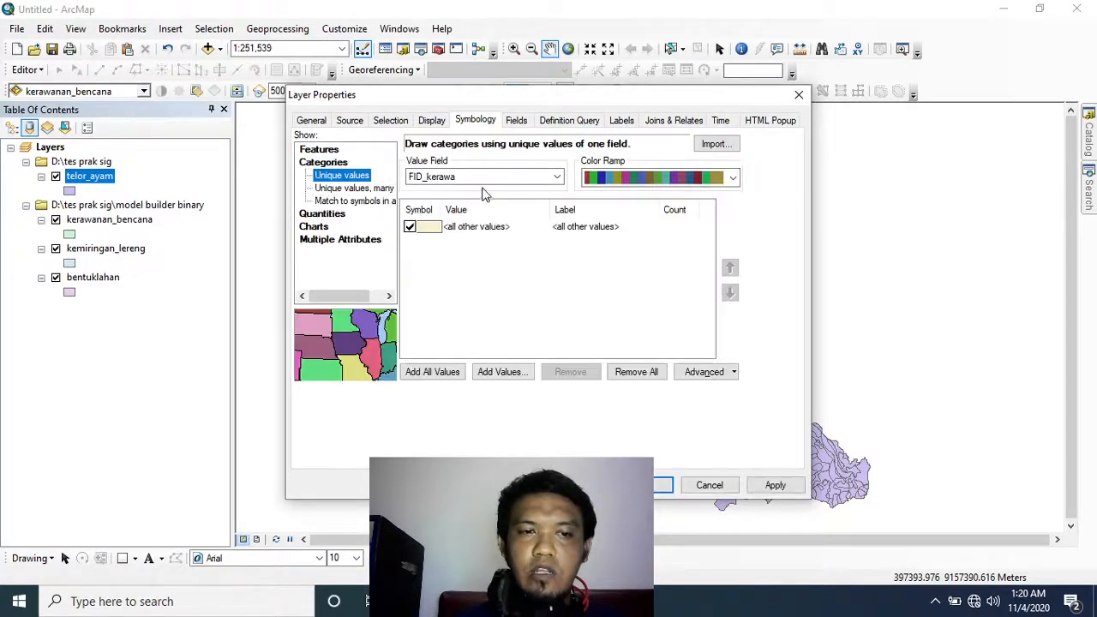
{"action": "left_click", "coordinate": [555, 176]}
{"action": "left_click", "coordinate": [455, 316]}
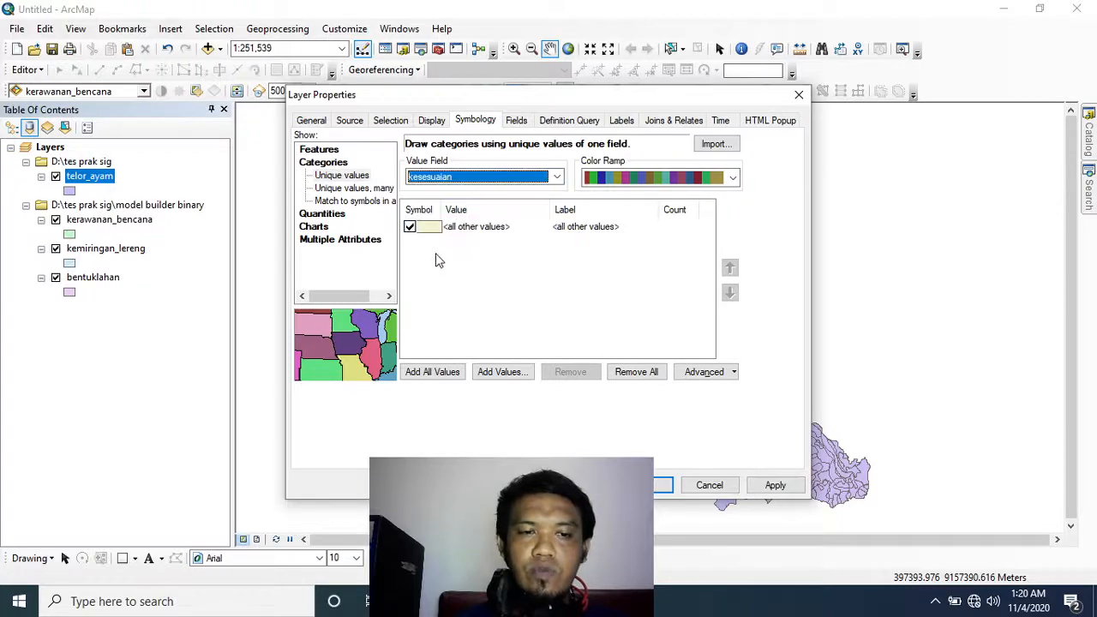
{"action": "left_click", "coordinate": [441, 372]}
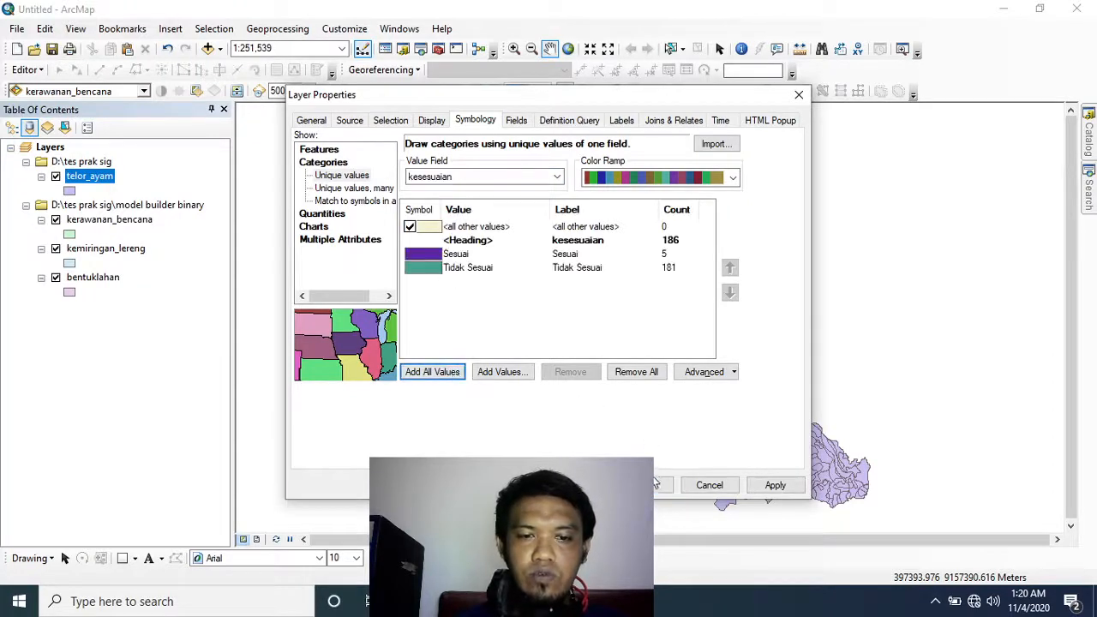
{"action": "left_click", "coordinate": [656, 485]}
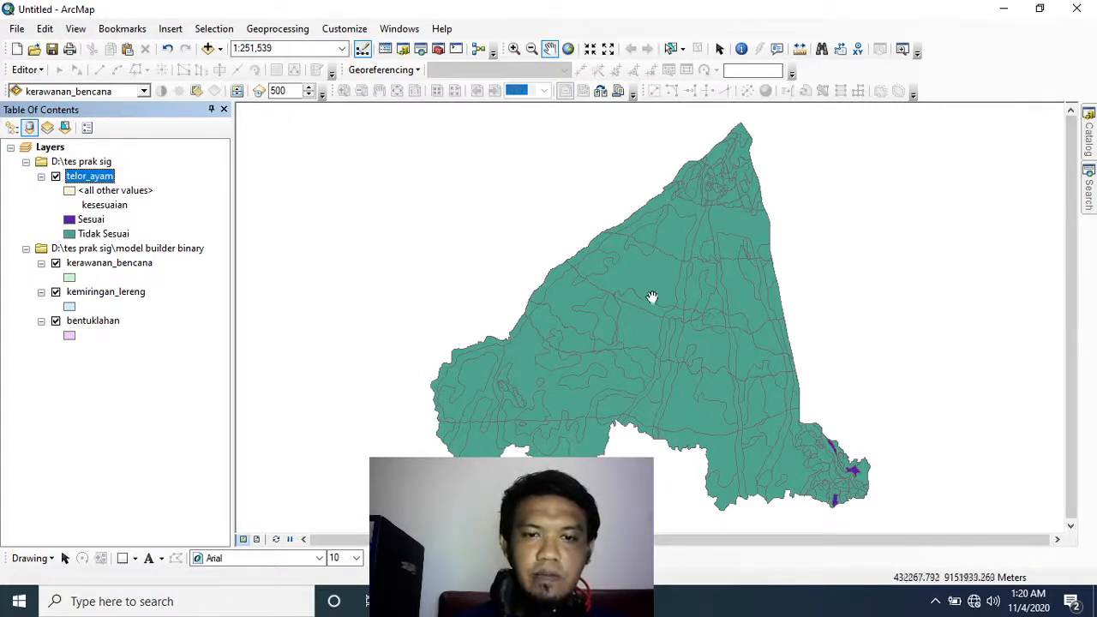
Try to dissolve telor_ayam by kesesuaian with the output saved as lontong_sayur.shp in the tes prak sig folder.
{"action": "mouse_move", "coordinate": [1093, 204]}
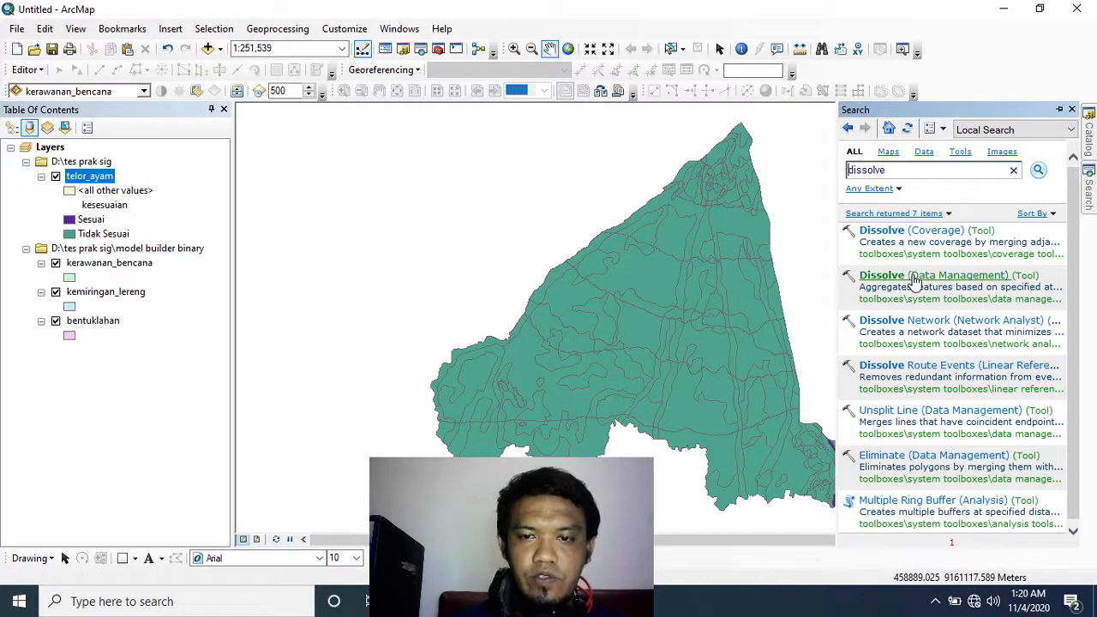
{"action": "left_click", "coordinate": [913, 276]}
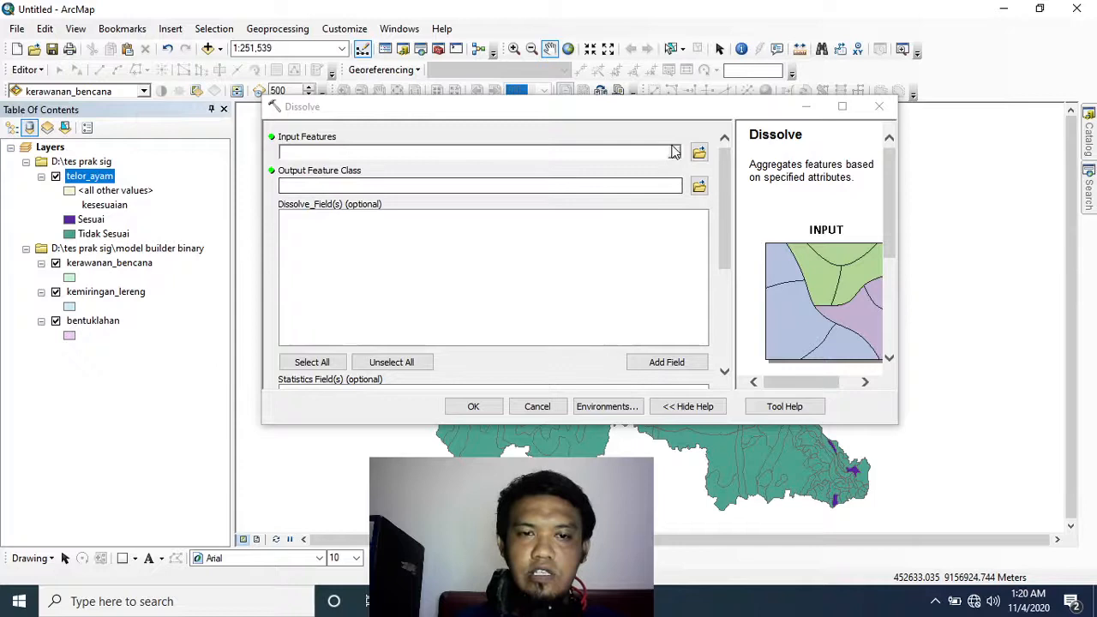
{"action": "left_click", "coordinate": [675, 151]}
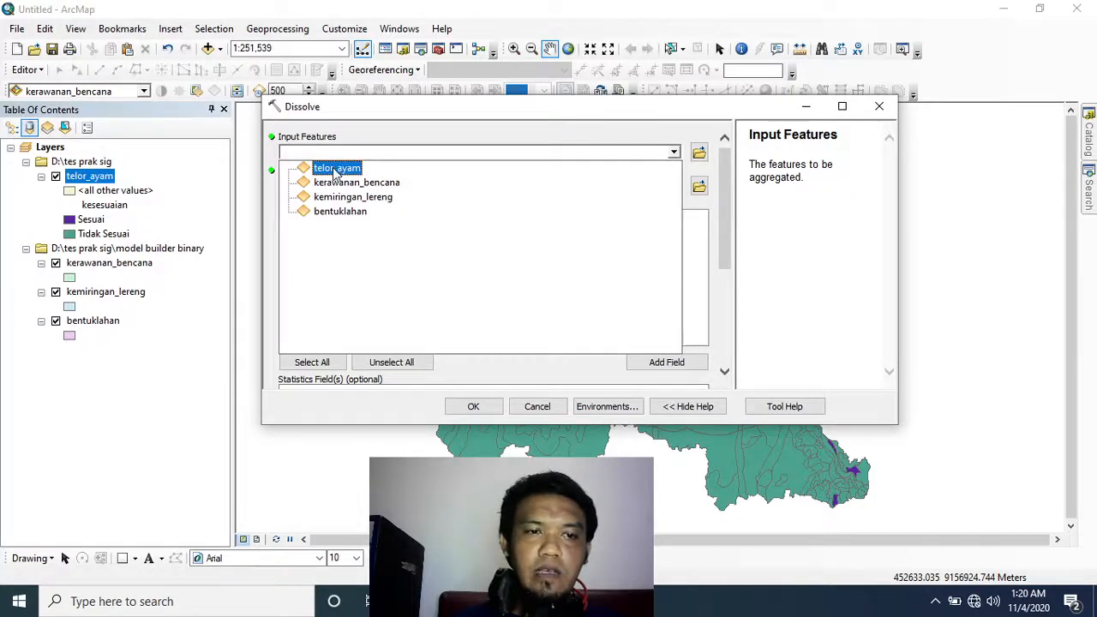
{"action": "left_click", "coordinate": [336, 169]}
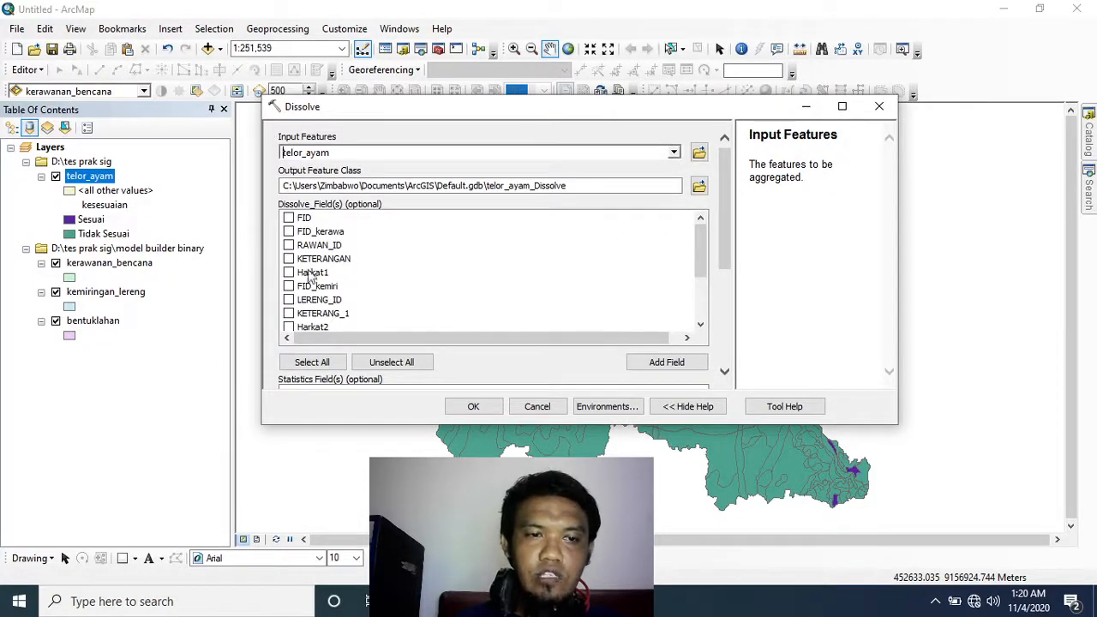
{"action": "scroll", "coordinate": [473, 257], "scroll_direction": "down", "scroll_amount": 2}
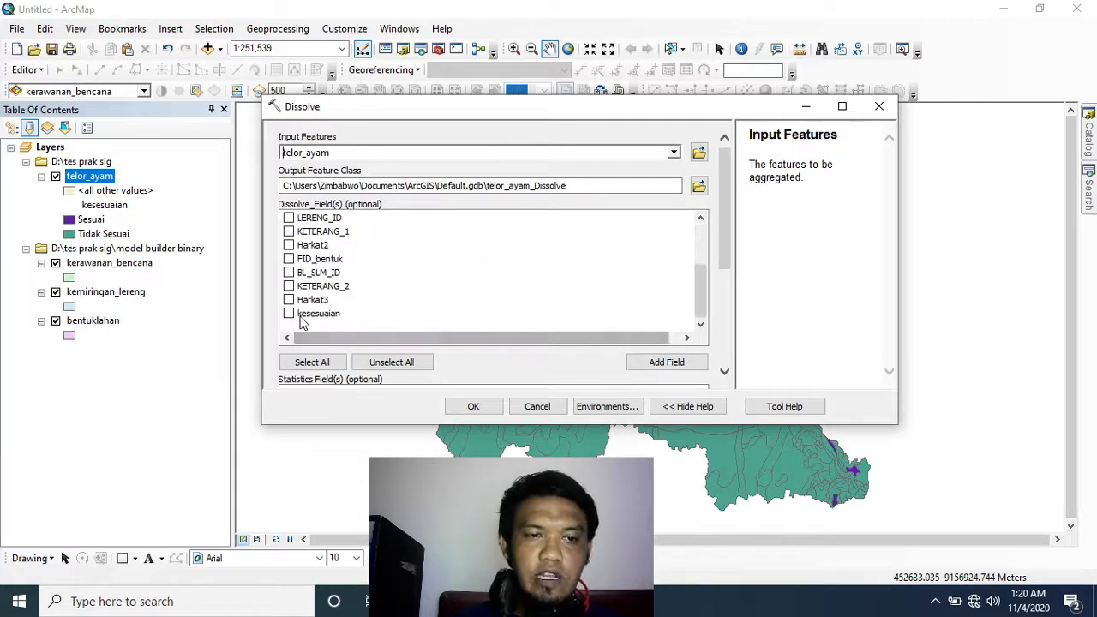
{"action": "left_click", "coordinate": [338, 314]}
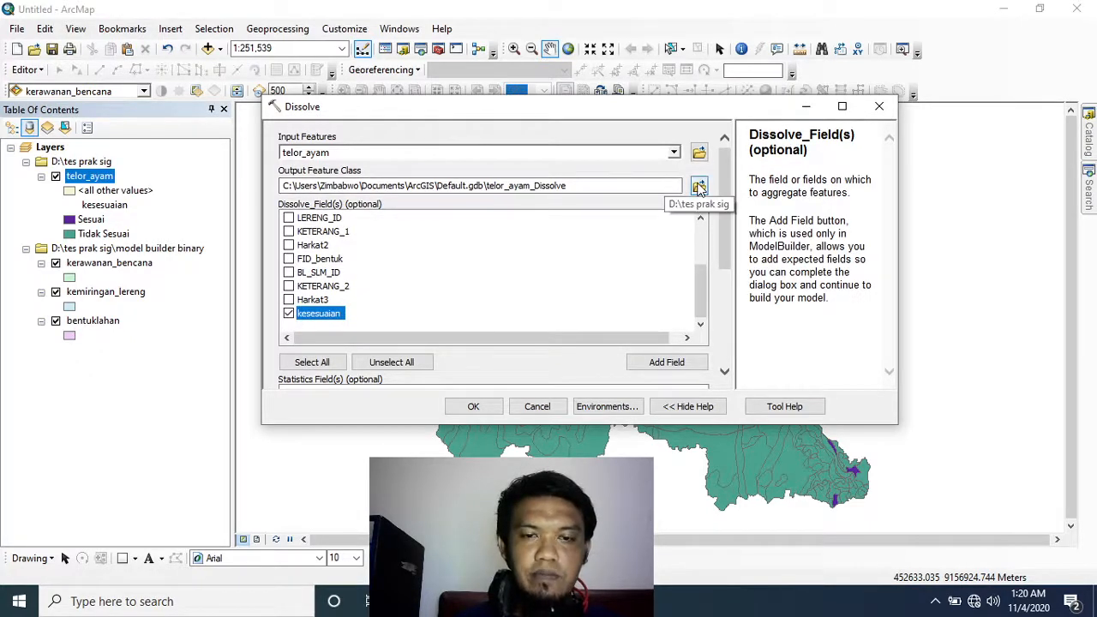
{"action": "left_click", "coordinate": [700, 188]}
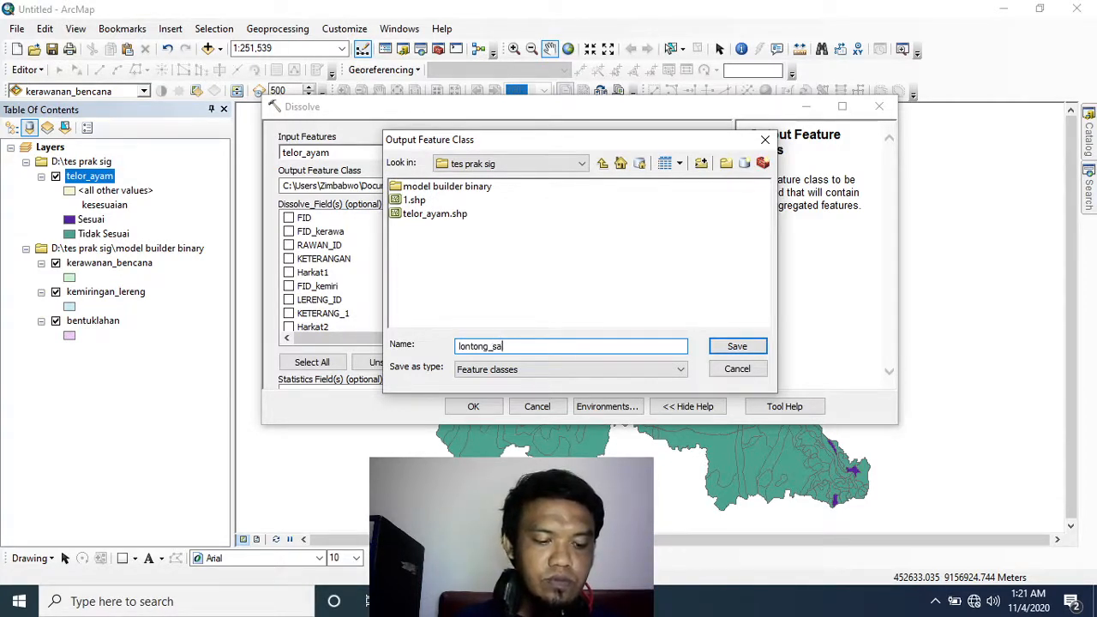
{"action": "left_click", "coordinate": [737, 346]}
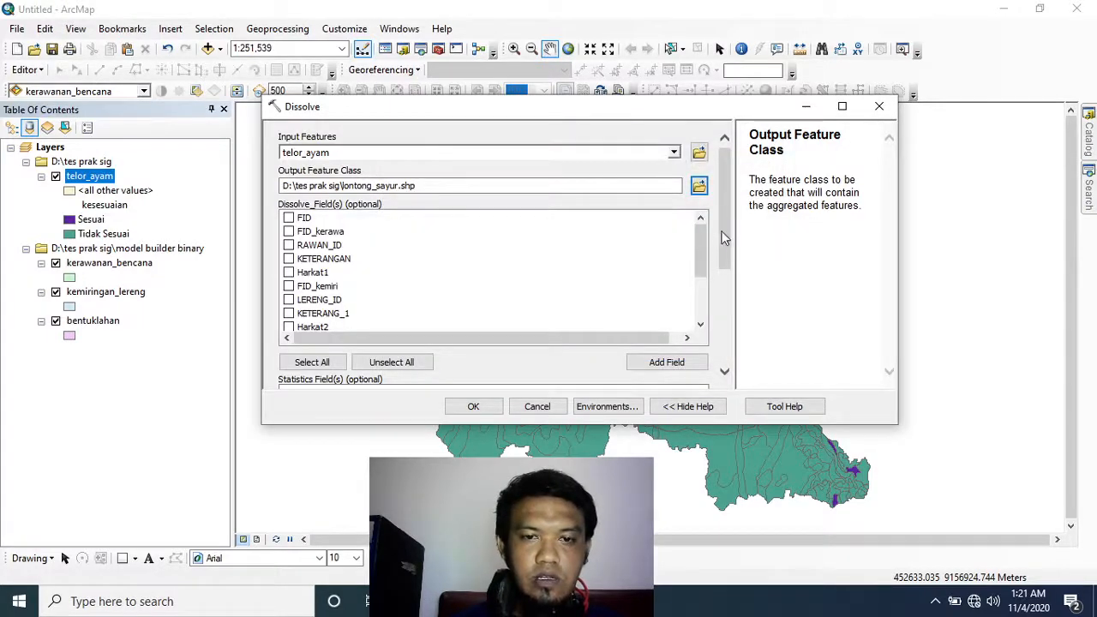
{"action": "left_click_drag", "start_coordinate": [723, 231], "coordinate": [741, 366]}
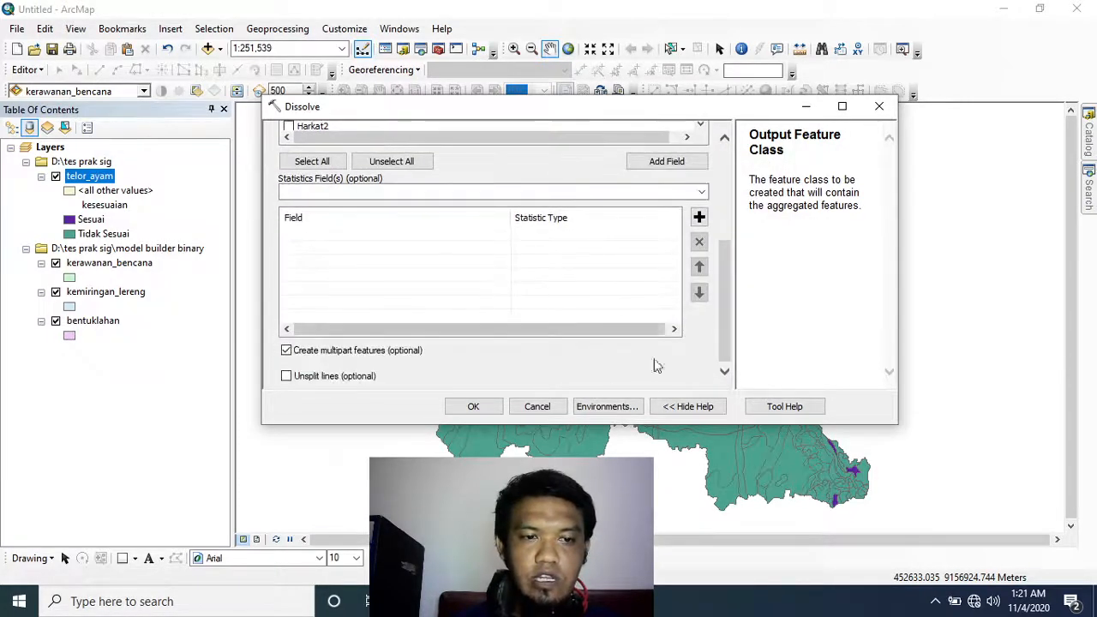
{"action": "left_click", "coordinate": [472, 406]}
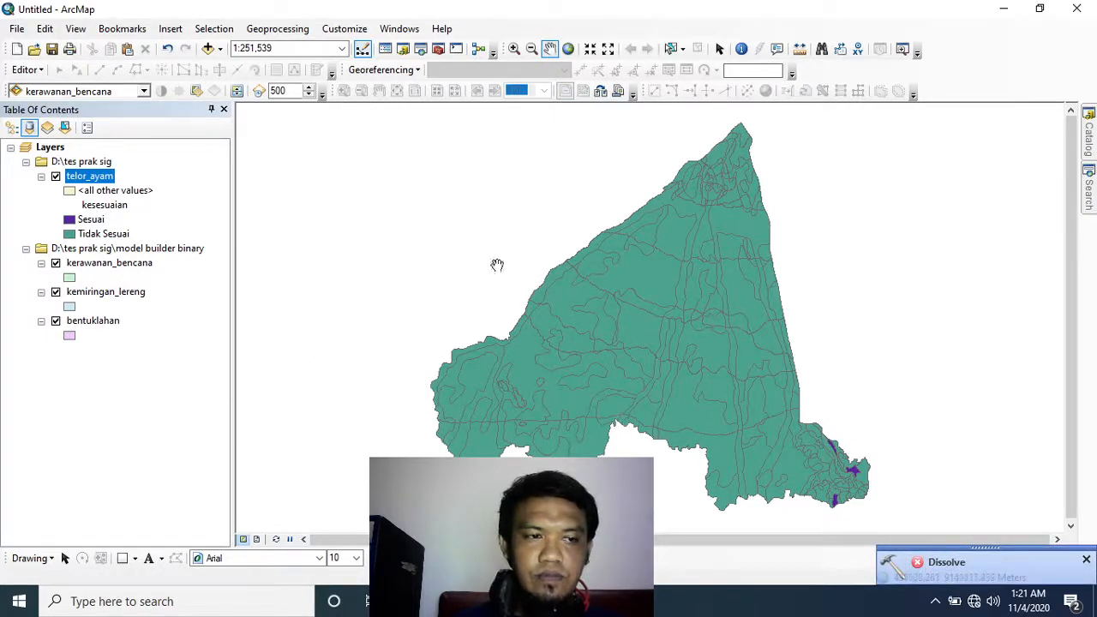
Start the Data Management Dissolve tool again with telor_ayam as the input features.
{"action": "left_click", "coordinate": [1089, 193]}
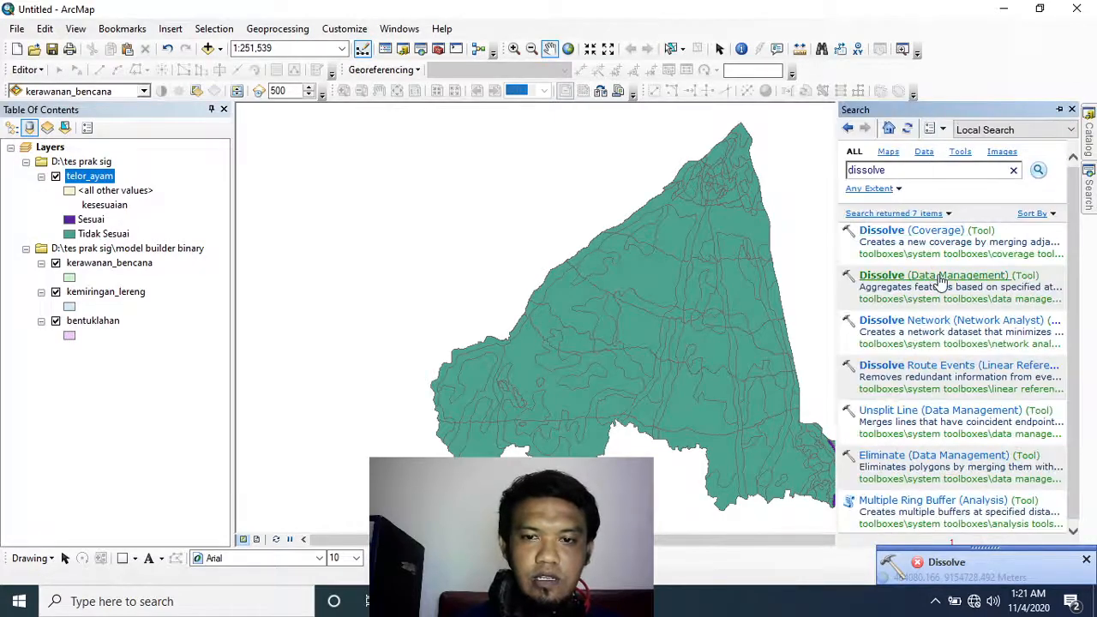
{"action": "left_click", "coordinate": [938, 275]}
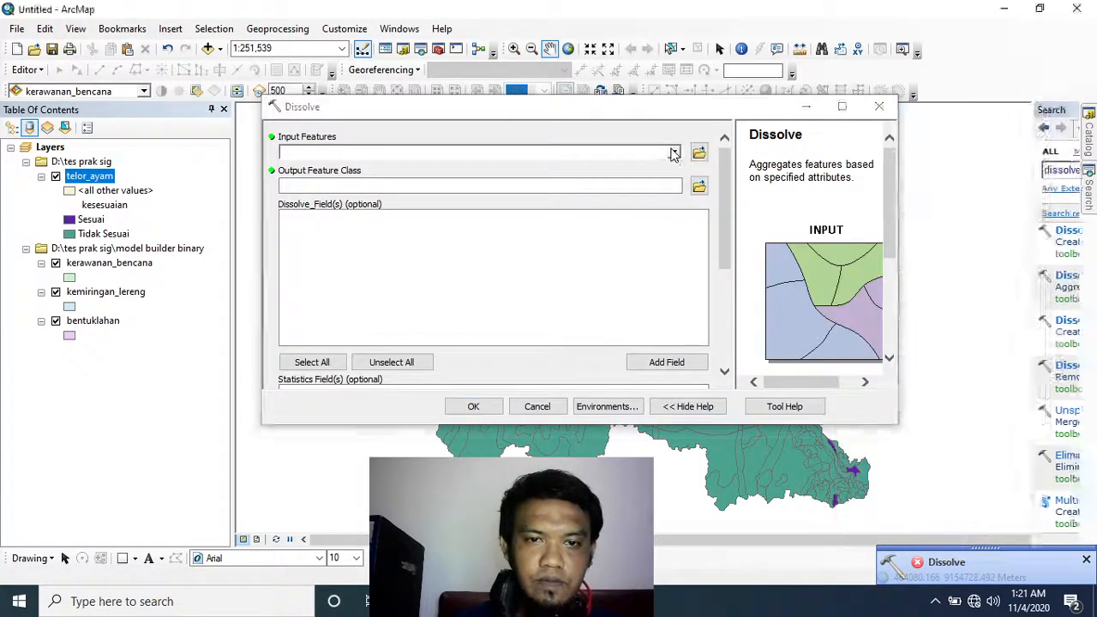
{"action": "left_click", "coordinate": [551, 154]}
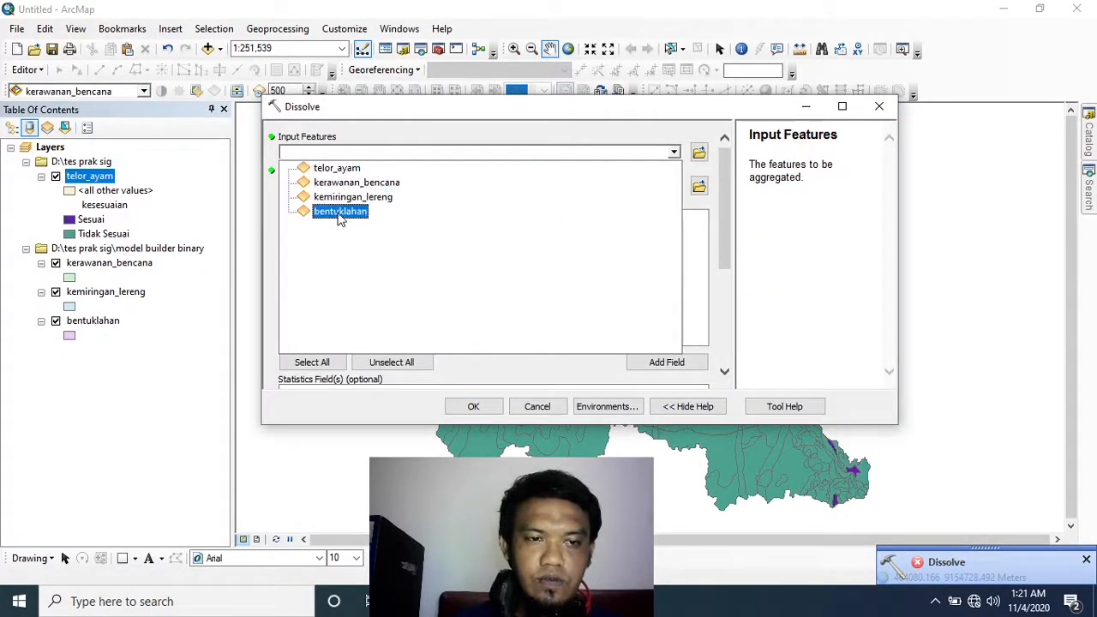
{"action": "left_click", "coordinate": [341, 168]}
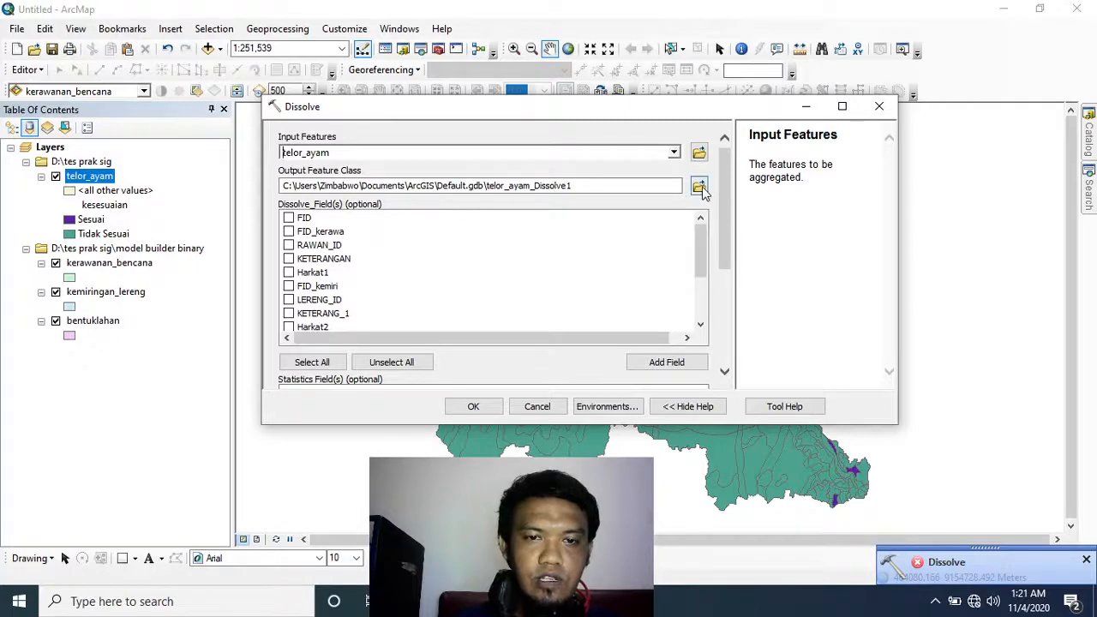
{"action": "left_click", "coordinate": [700, 188]}
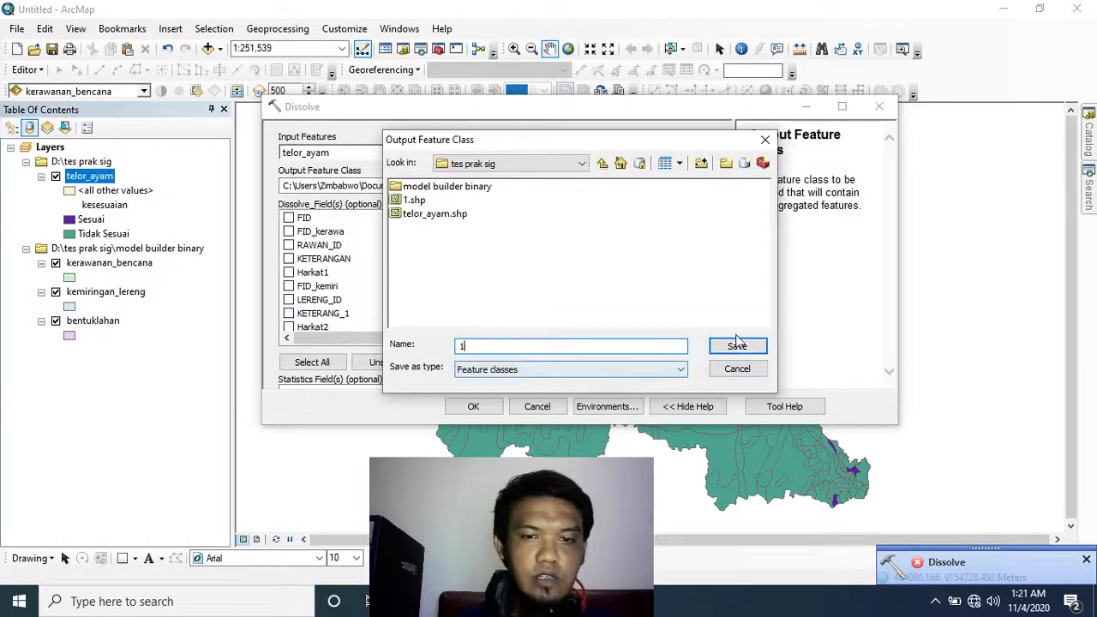
{"action": "left_click", "coordinate": [737, 345]}
{"action": "scroll", "coordinate": [531, 273], "scroll_direction": "down", "scroll_amount": 1}
{"action": "scroll", "coordinate": [681, 230], "scroll_direction": "up", "scroll_amount": 1}
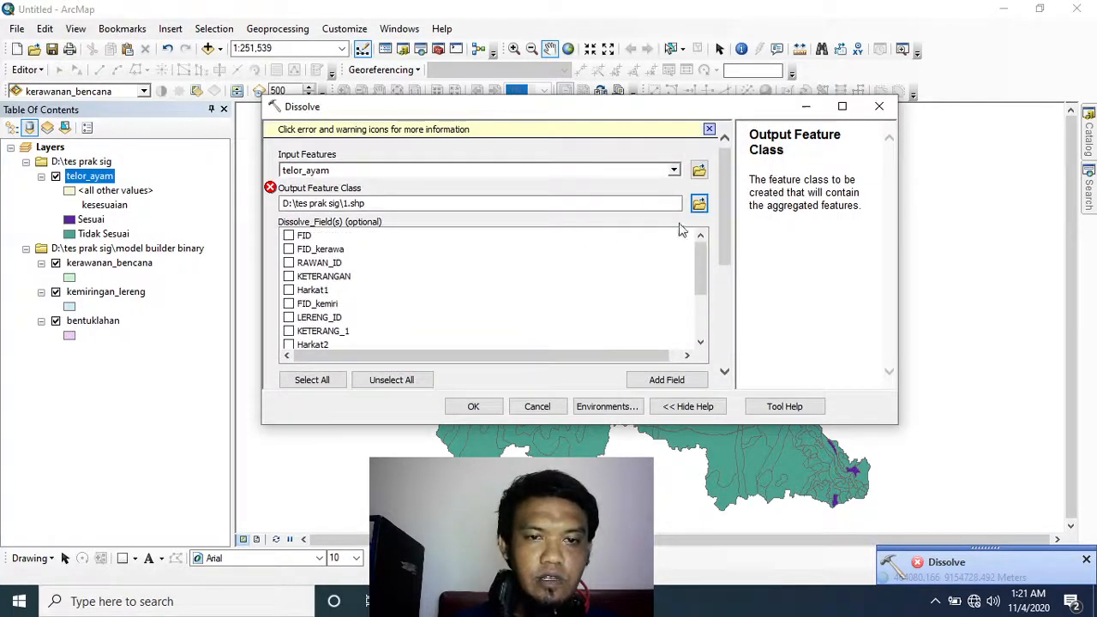
Name the Dissolve output dfsdf in the tes prak sig folder and run the tool with kesesuaian as dissolve field.
{"action": "left_click", "coordinate": [699, 203]}
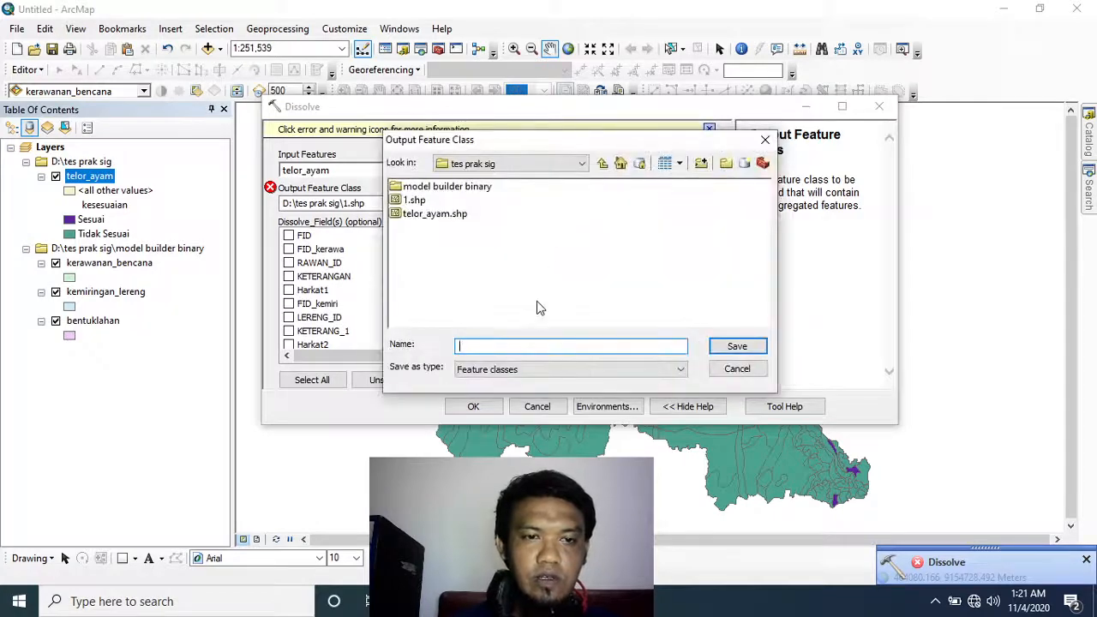
{"action": "type", "text": "df"}
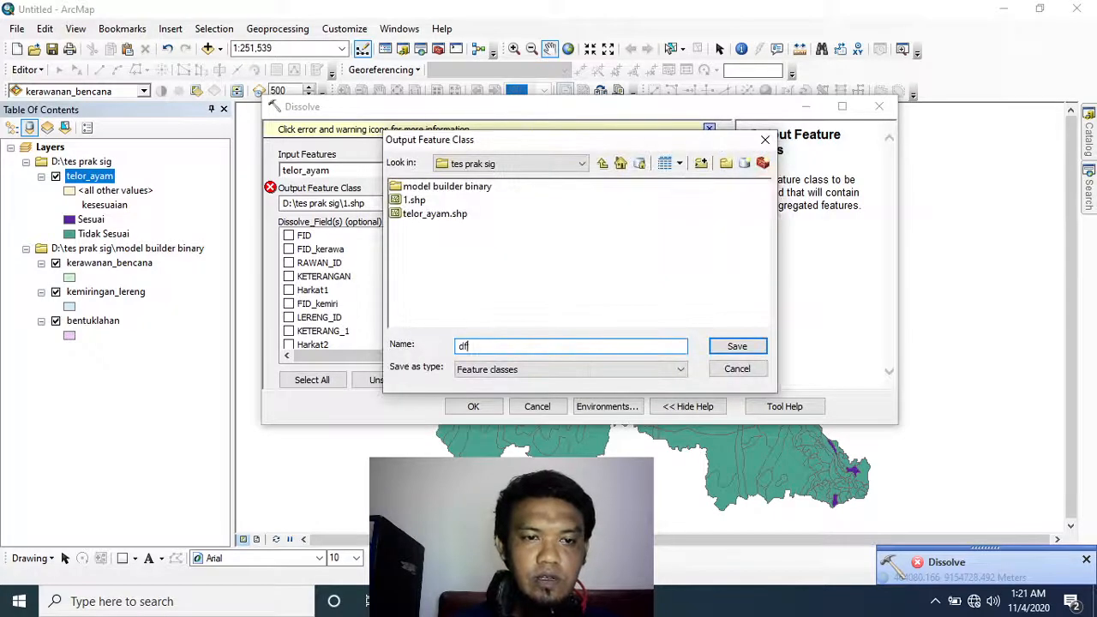
{"action": "type", "text": "sdf"}
{"action": "left_click", "coordinate": [737, 345]}
{"action": "scroll", "coordinate": [504, 291], "scroll_direction": "down", "scroll_amount": 2}
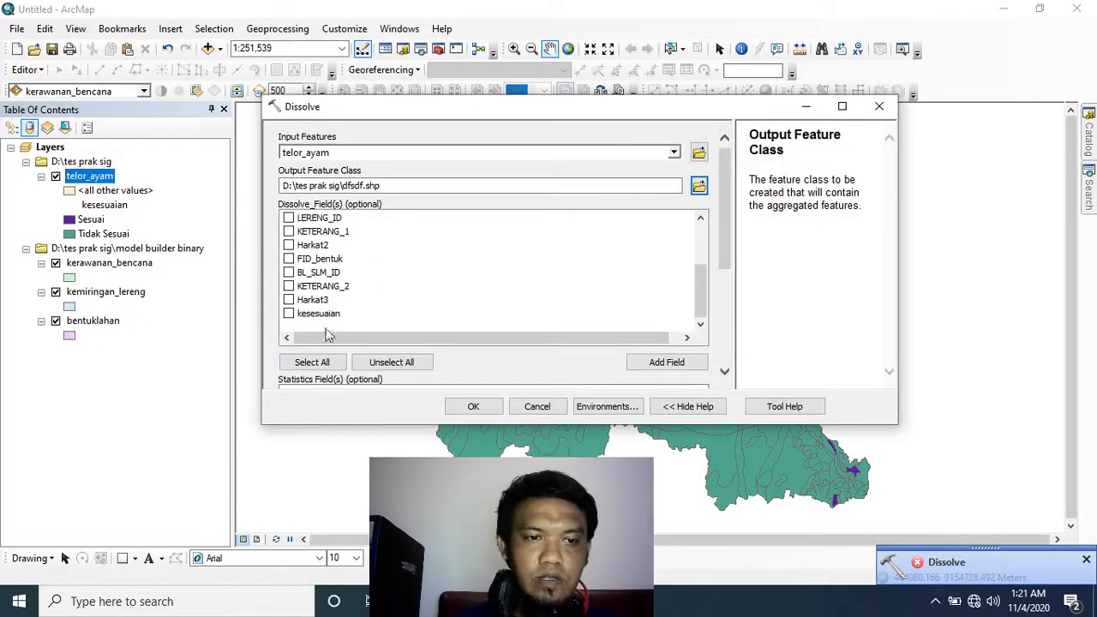
{"action": "left_click", "coordinate": [288, 313]}
{"action": "scroll", "coordinate": [730, 220], "scroll_direction": "down", "scroll_amount": 5}
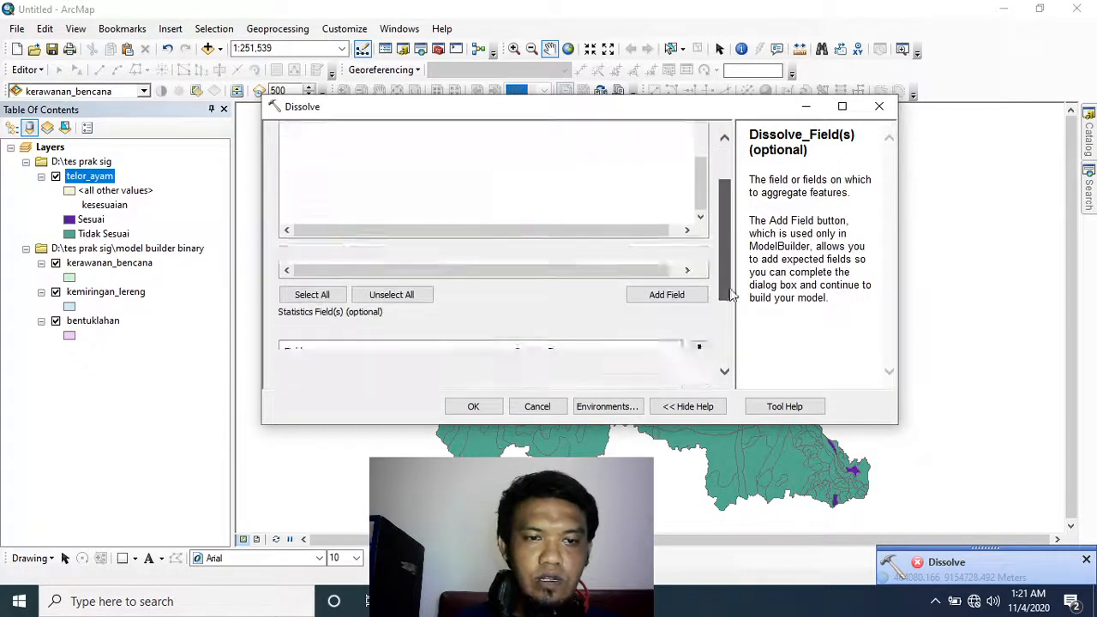
{"action": "left_click", "coordinate": [485, 406]}
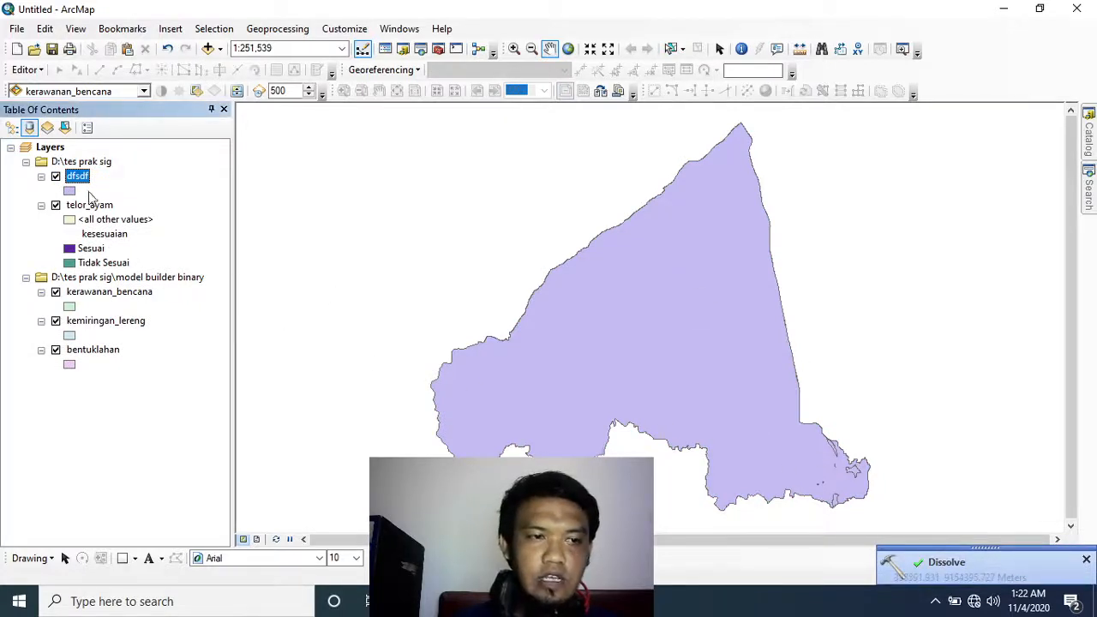
Hide telor_ayam and symbolize the dfsdf layer by unique values of the kesesuaian field, adding all values.
{"action": "left_click", "coordinate": [56, 206]}
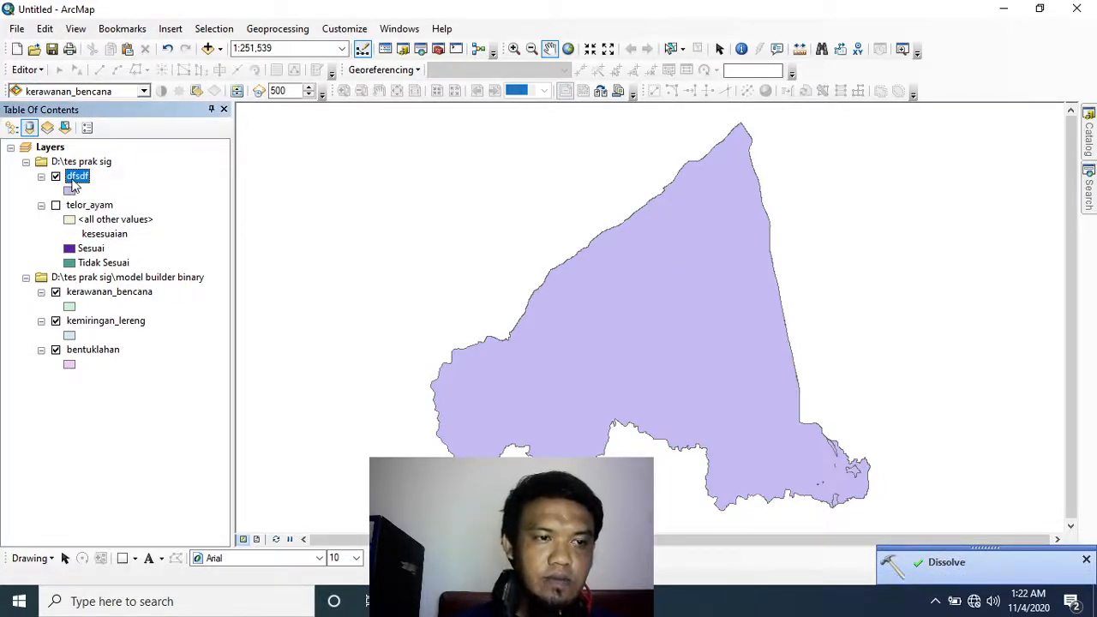
{"action": "right_click", "coordinate": [75, 185]}
{"action": "left_click", "coordinate": [162, 513]}
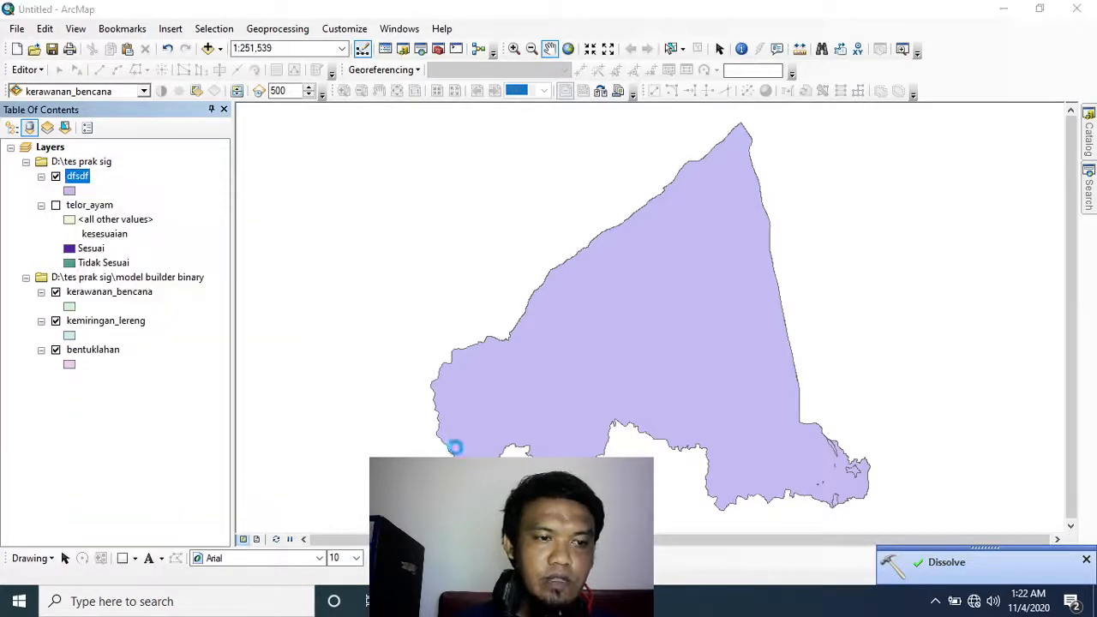
{"action": "left_click", "coordinate": [325, 175]}
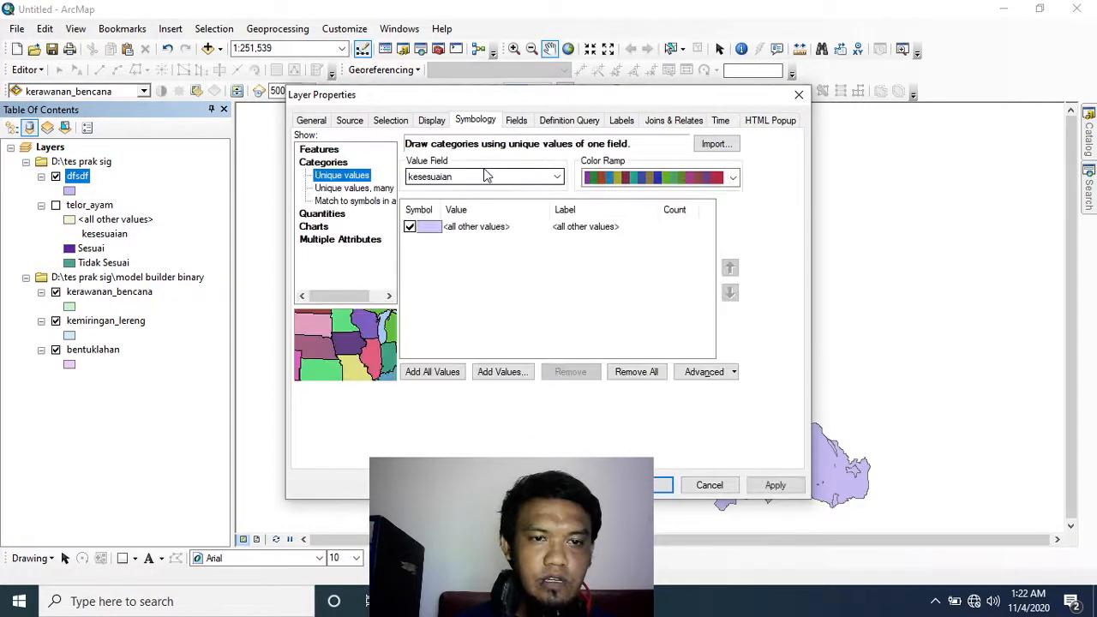
{"action": "left_click", "coordinate": [485, 176]}
{"action": "left_click", "coordinate": [484, 196]}
{"action": "left_click", "coordinate": [433, 372]}
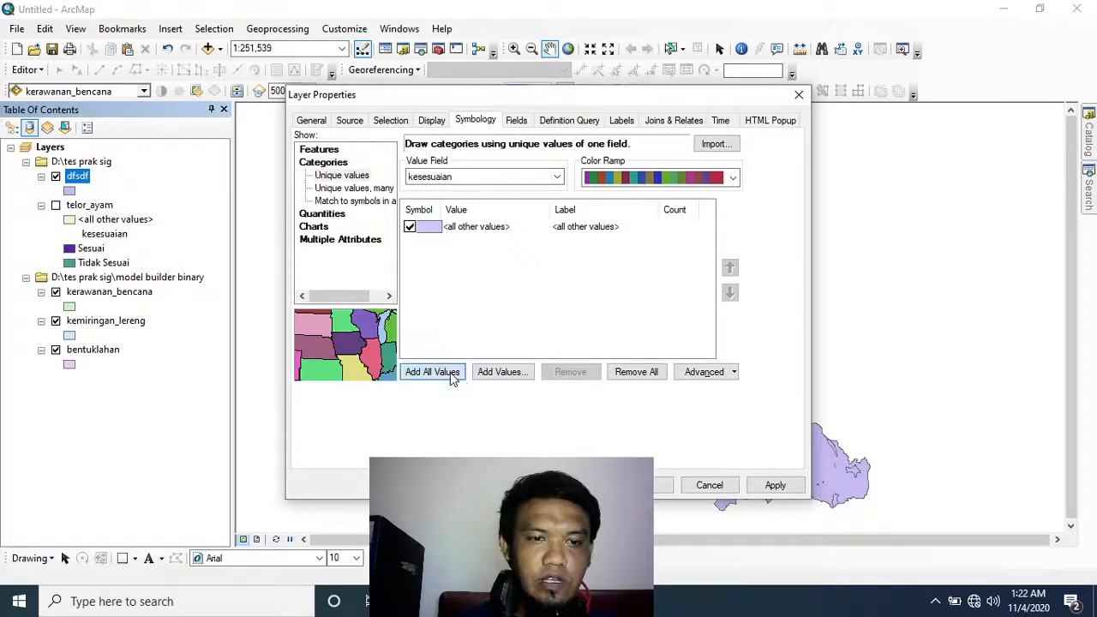
{"action": "left_click", "coordinate": [662, 485]}
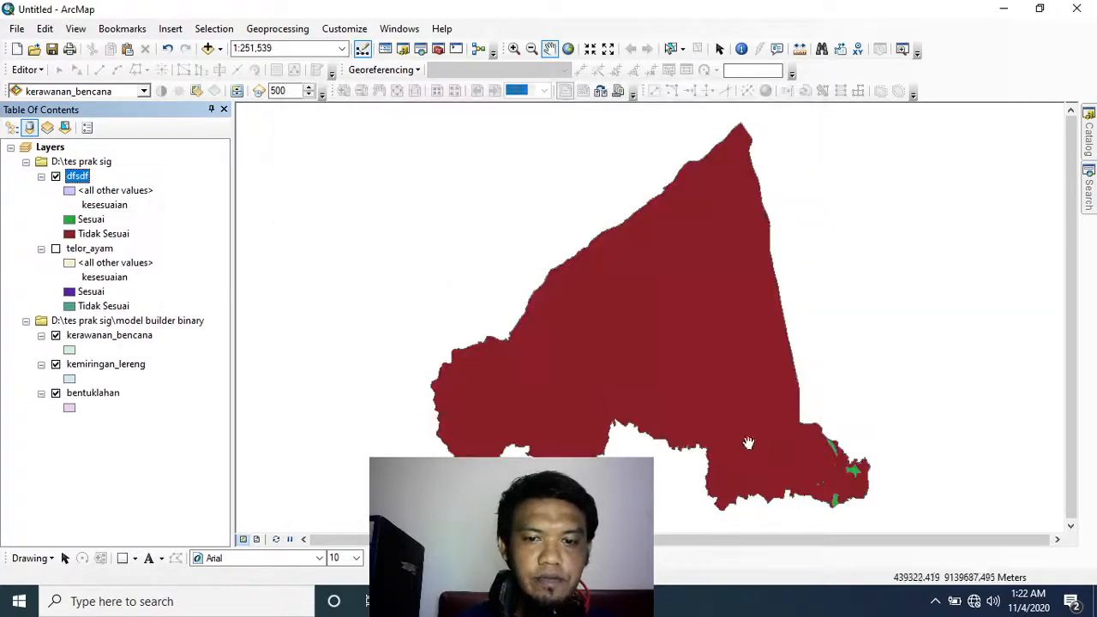
Show telor_ayam again and switch dfsdf off and on to compare the original polygons with the dissolved ones.
{"action": "left_click_drag", "start_coordinate": [832, 375], "coordinate": [801, 344]}
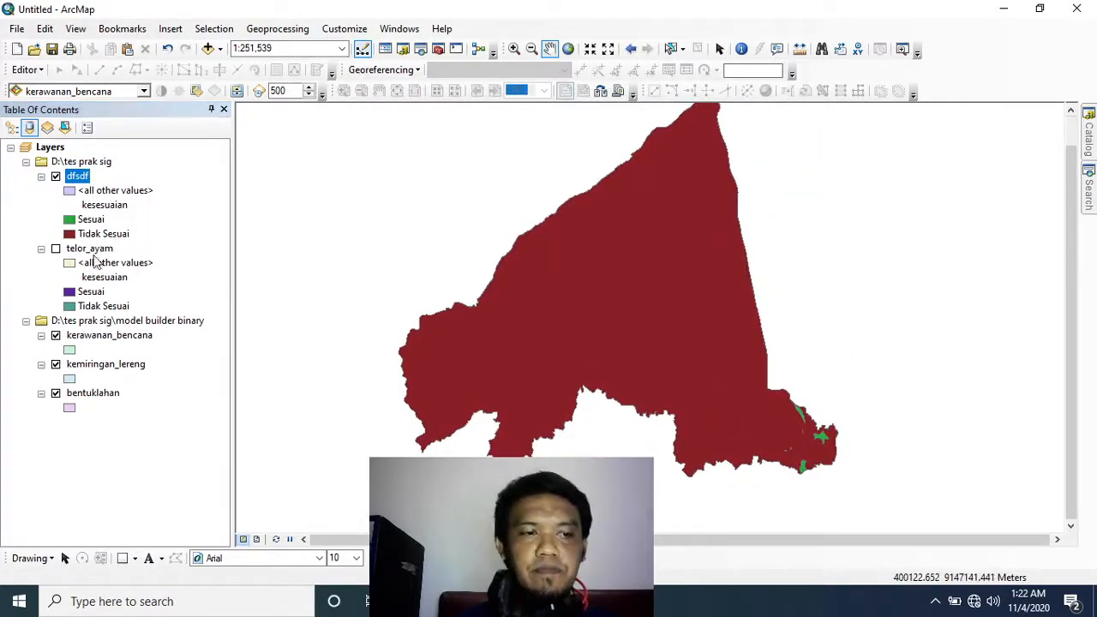
{"action": "left_click", "coordinate": [56, 249]}
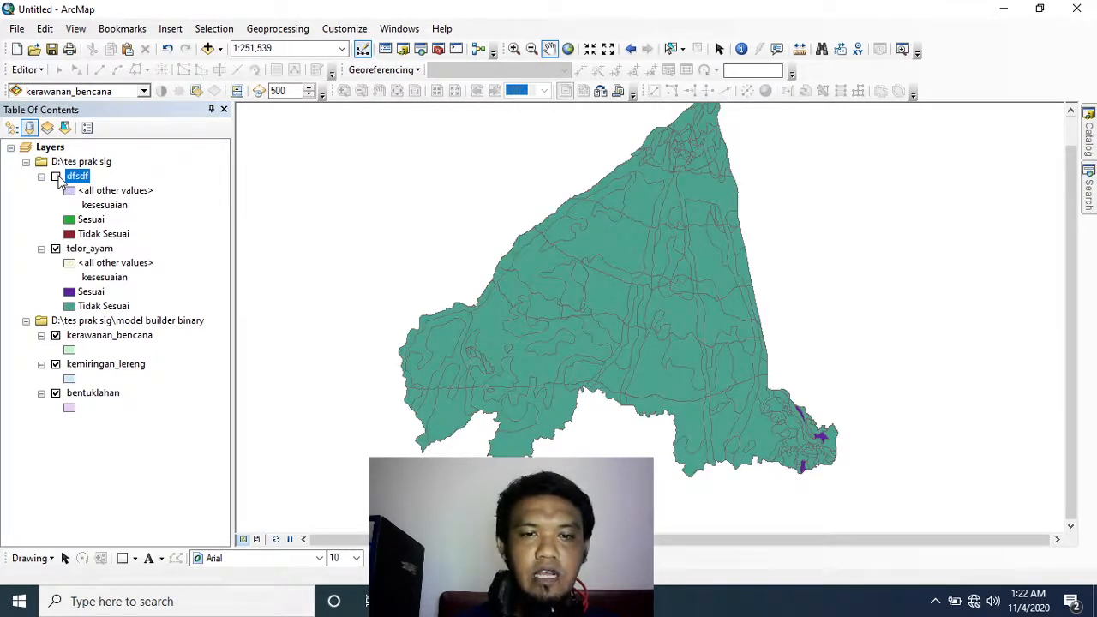
{"action": "left_click", "coordinate": [56, 177]}
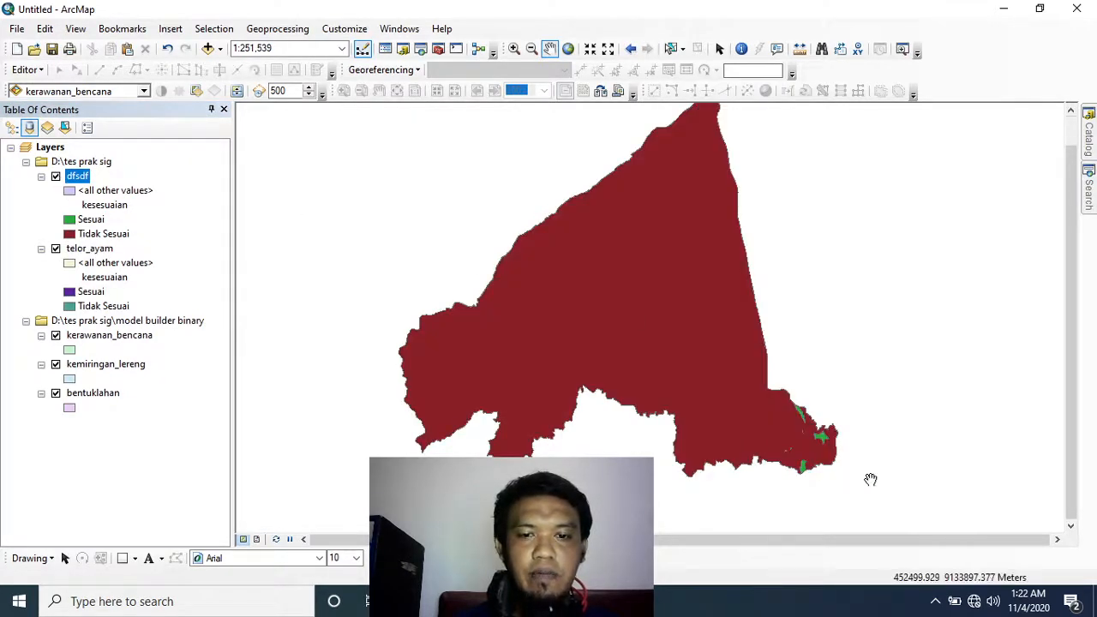
{"action": "mouse_move", "coordinate": [824, 469]}
{"action": "left_mouse_down"}
{"action": "mouse_move", "coordinate": [794, 423]}
{"action": "mouse_move", "coordinate": [838, 481]}
{"action": "left_mouse_up"}
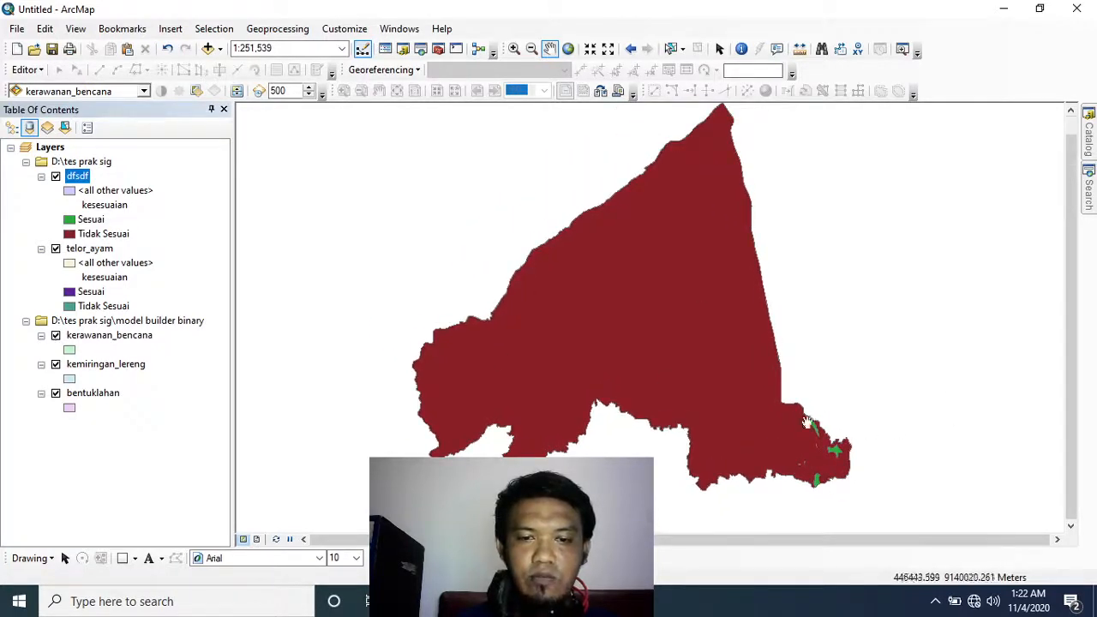
Examine the kesesuaian records in the attribute table of dfsdf, then close the table.
{"action": "right_click", "coordinate": [78, 179]}
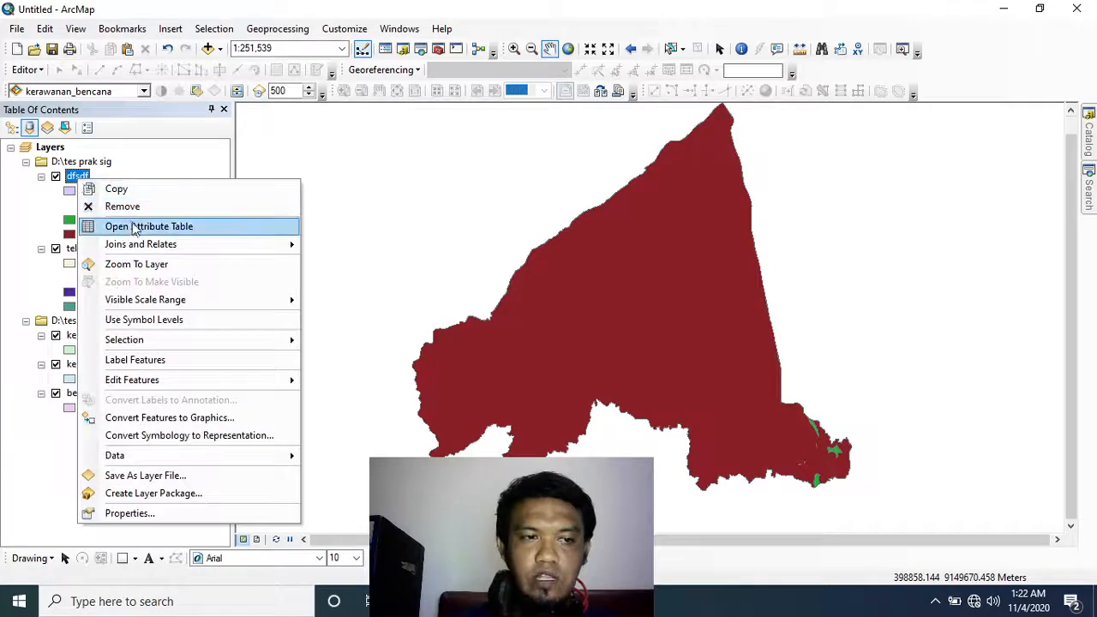
{"action": "left_click", "coordinate": [176, 225]}
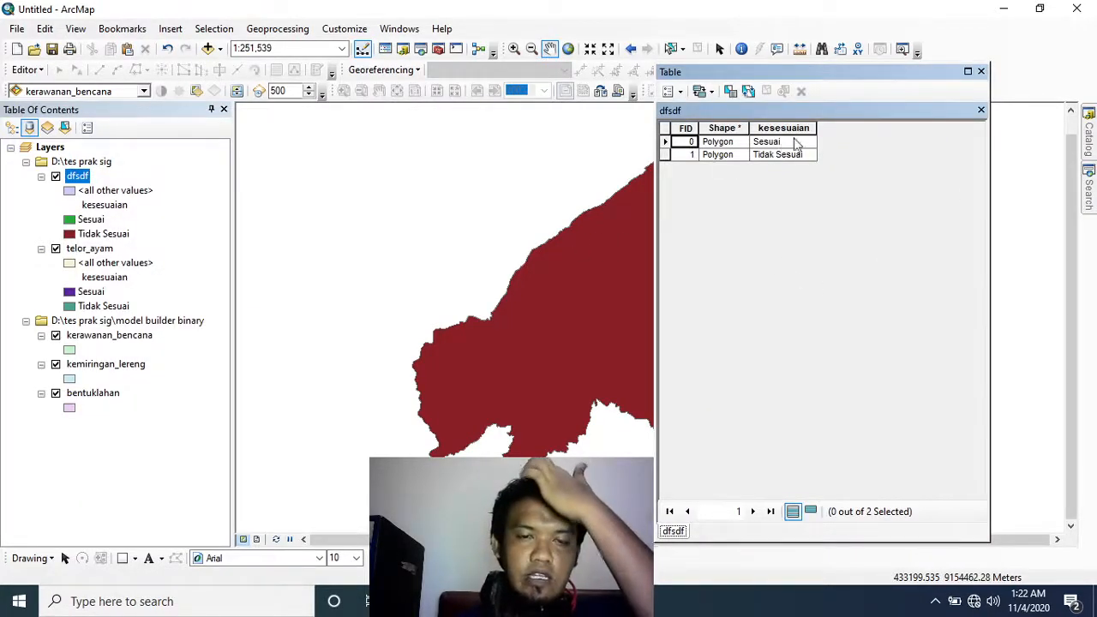
{"action": "left_click", "coordinate": [981, 71]}
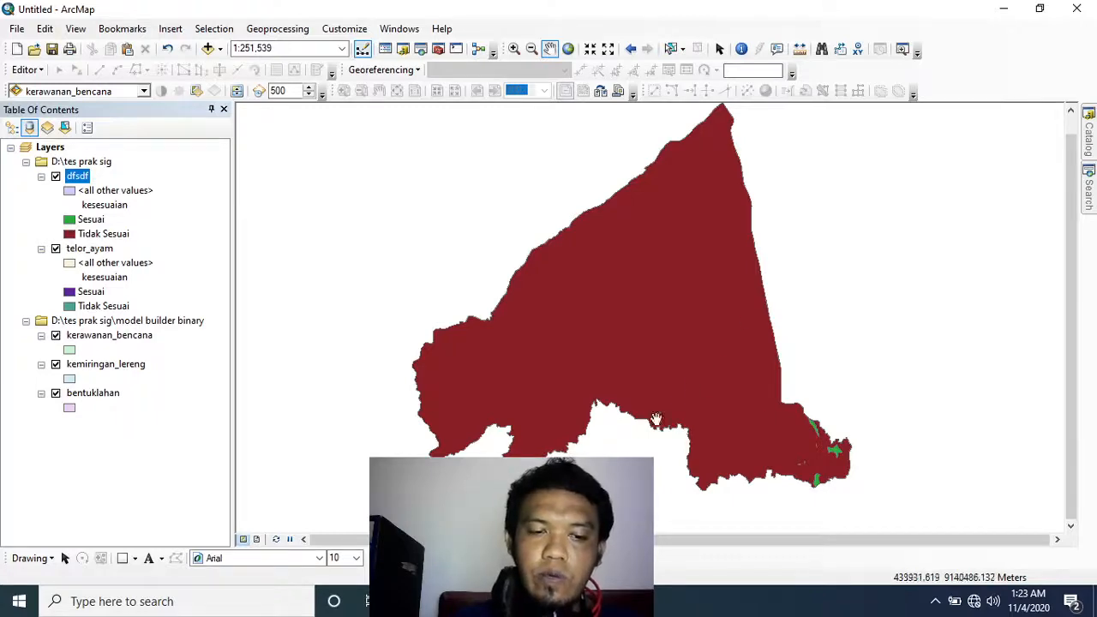
{"action": "key", "text": "alt+Tab"}
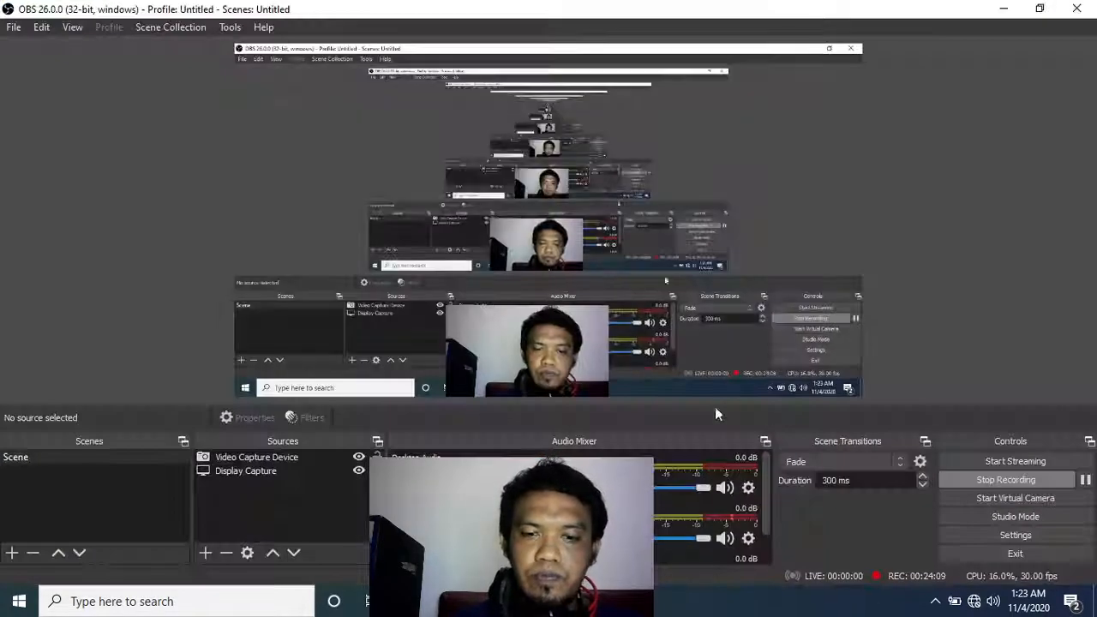